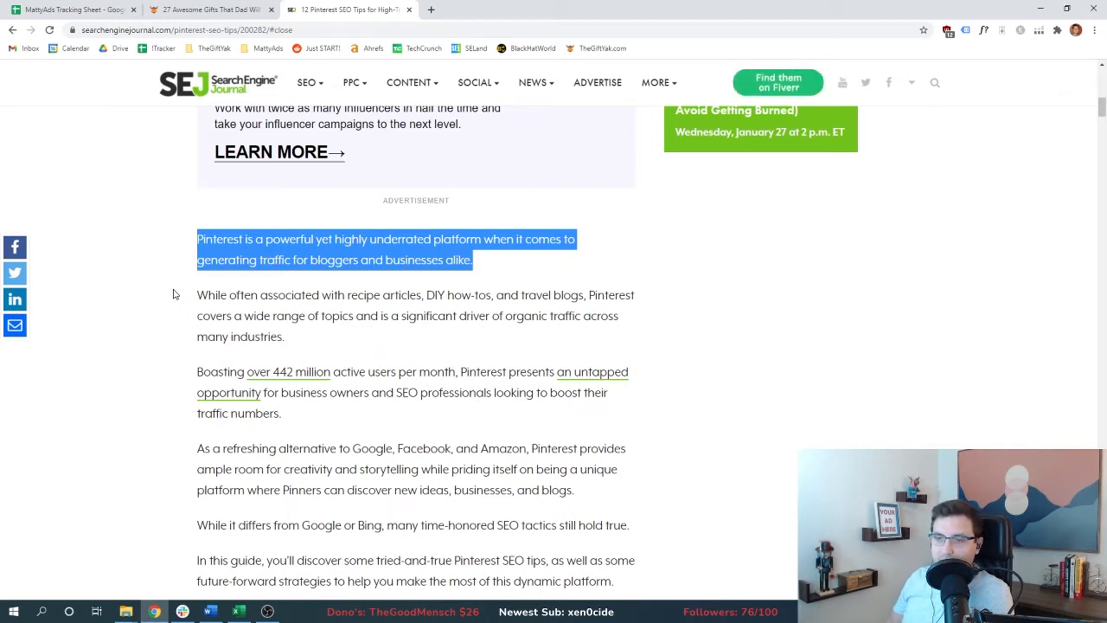
Merge the separate Pinterest window into the main browser window as an additional tab
scroll(173, 295, down, 10)
drag(1106, 1, 681, 108)
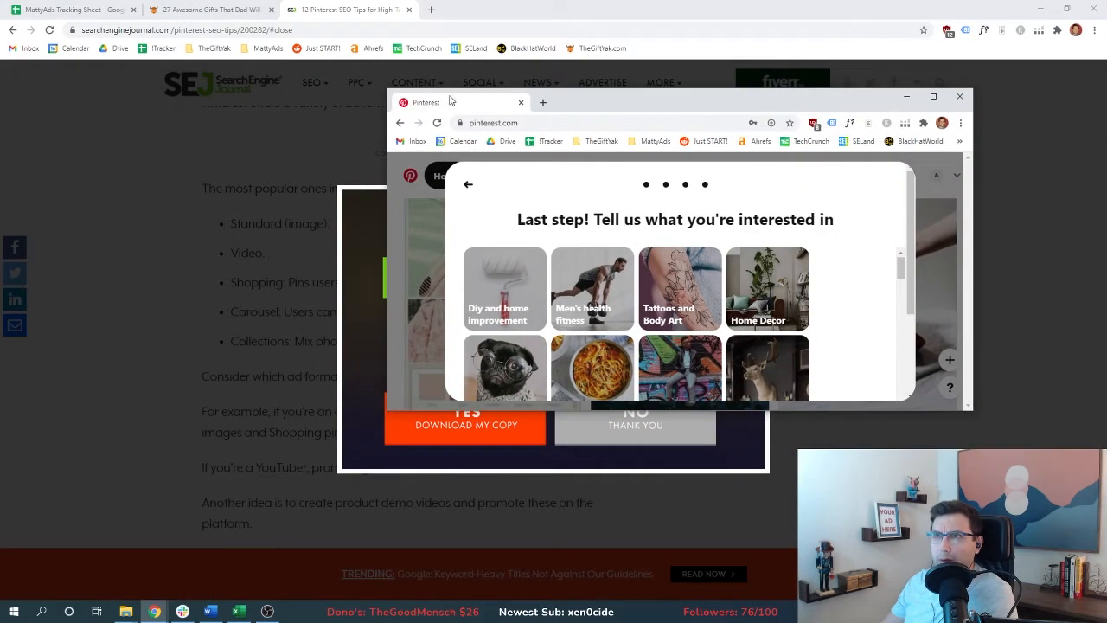
drag(432, 102, 484, 9)
Open the personal account's profile and start adding a free business account
click(1060, 83)
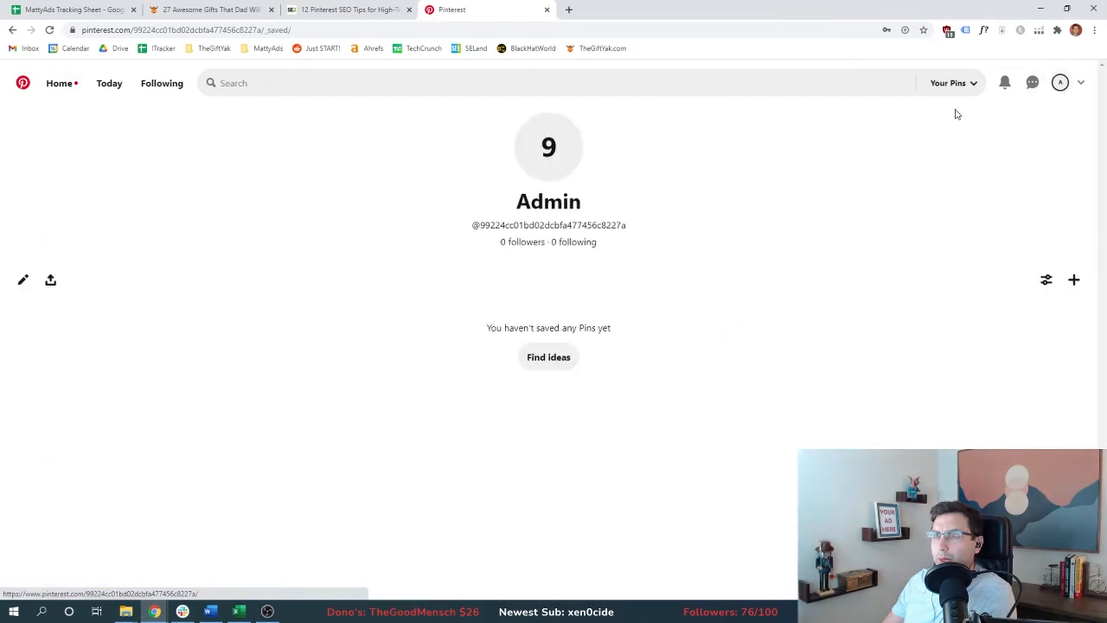
click(1080, 82)
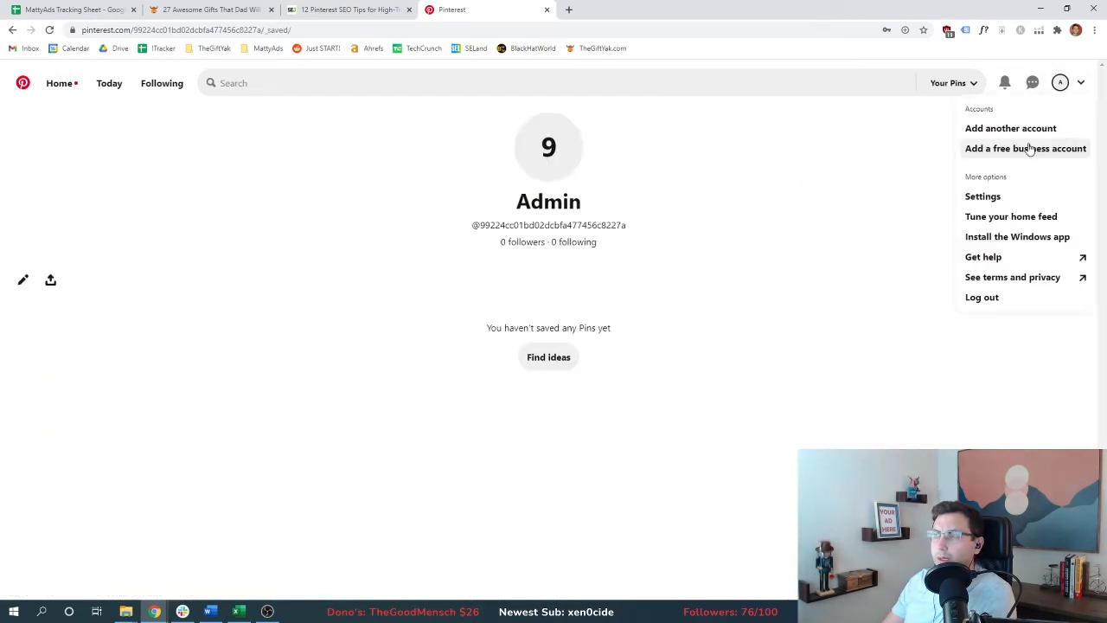
click(1030, 149)
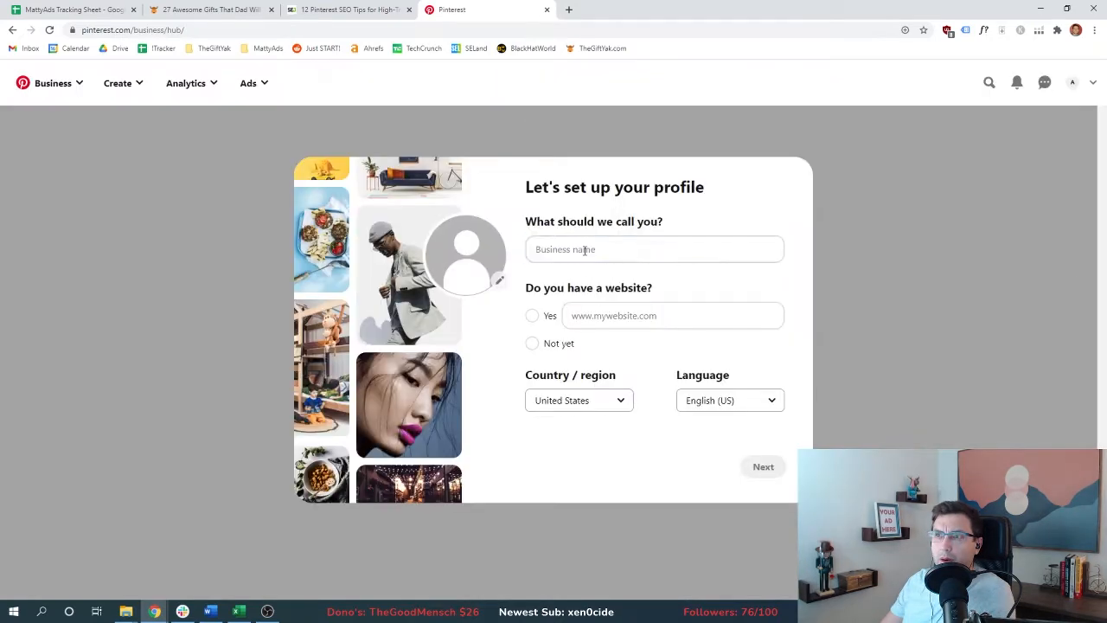
Set the business name to TheGiftYak and its website to thegiftyak.com, and continue the profile setup
click(585, 249)
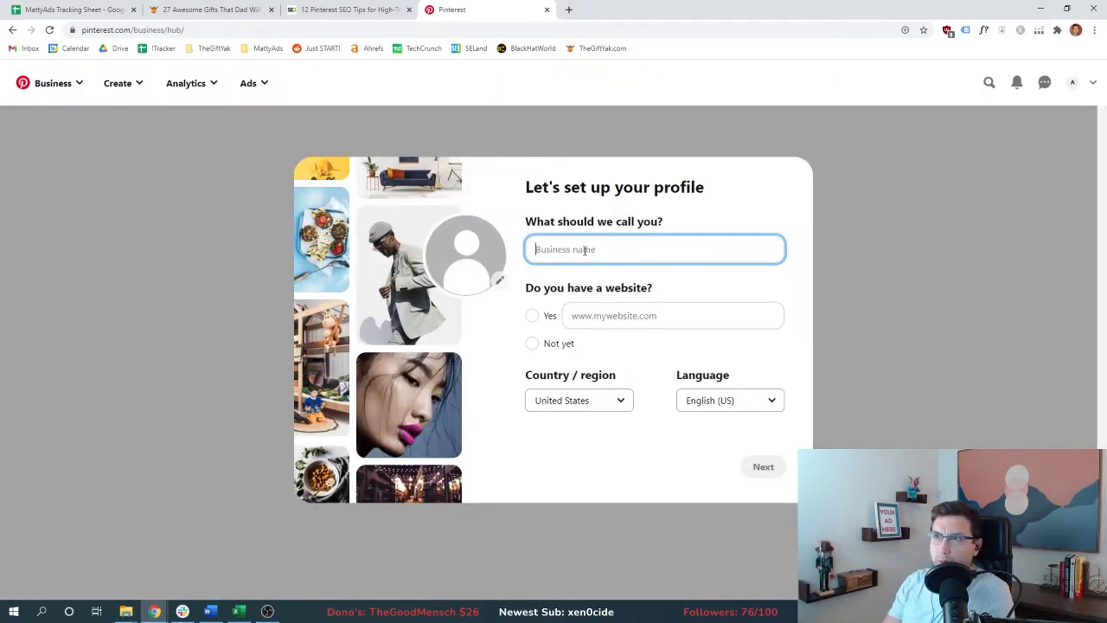
text(TheGiftYak)
click(532, 316)
text(thegiftyak.com)
click(764, 466)
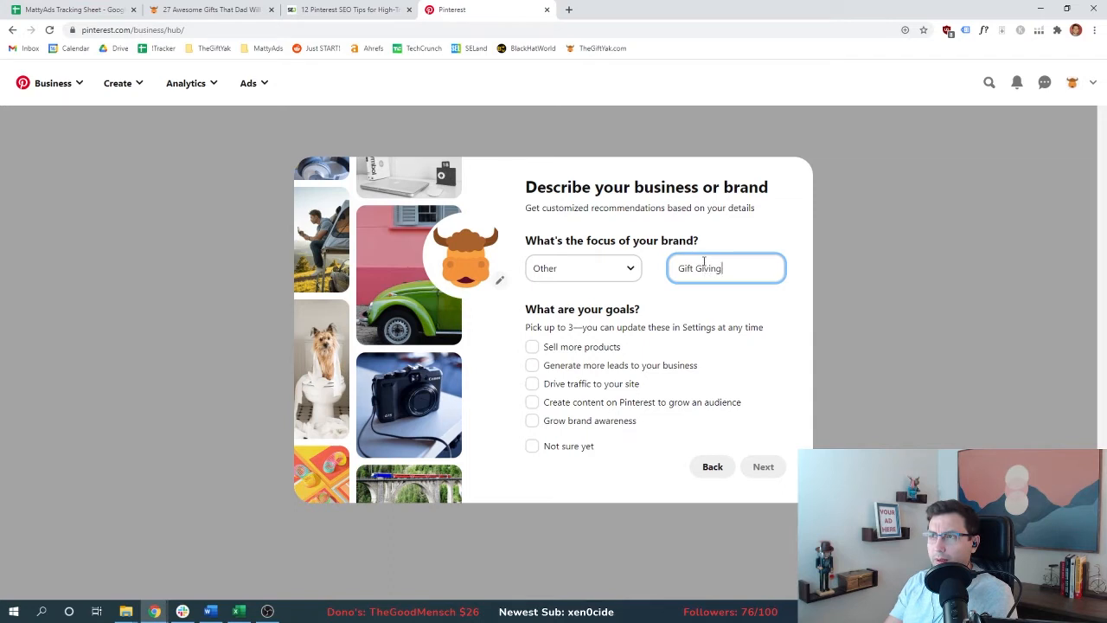
Describe the brand focus as Other, "Gift Giving", and choose the goals of driving site traffic, creating content to grow an audience, and growing brand awareness
text(g)
click(532, 384)
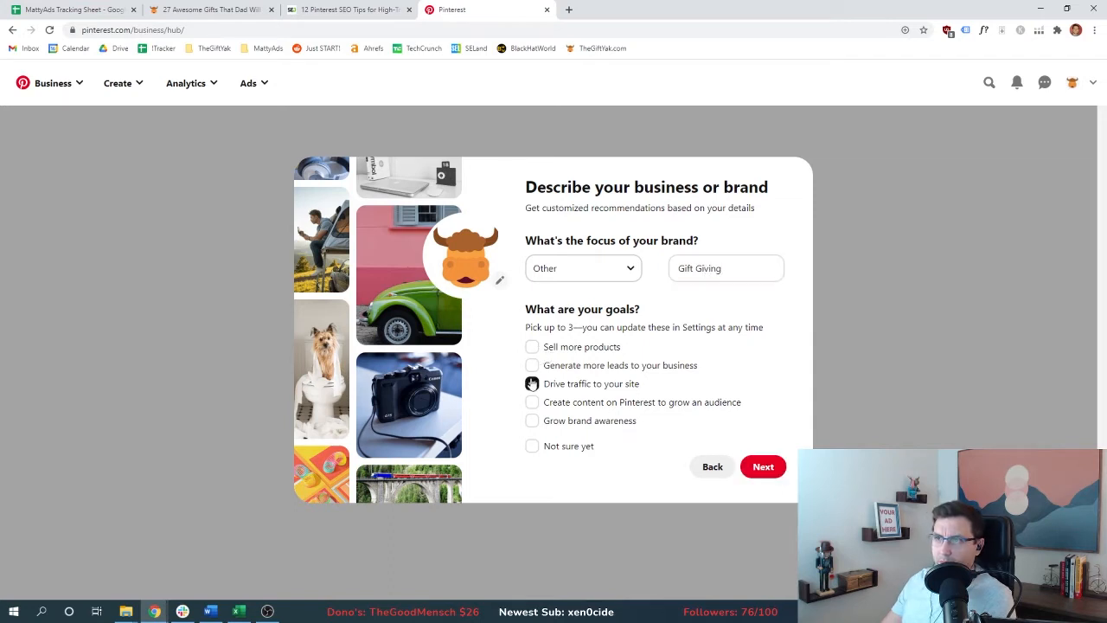
click(532, 402)
click(532, 421)
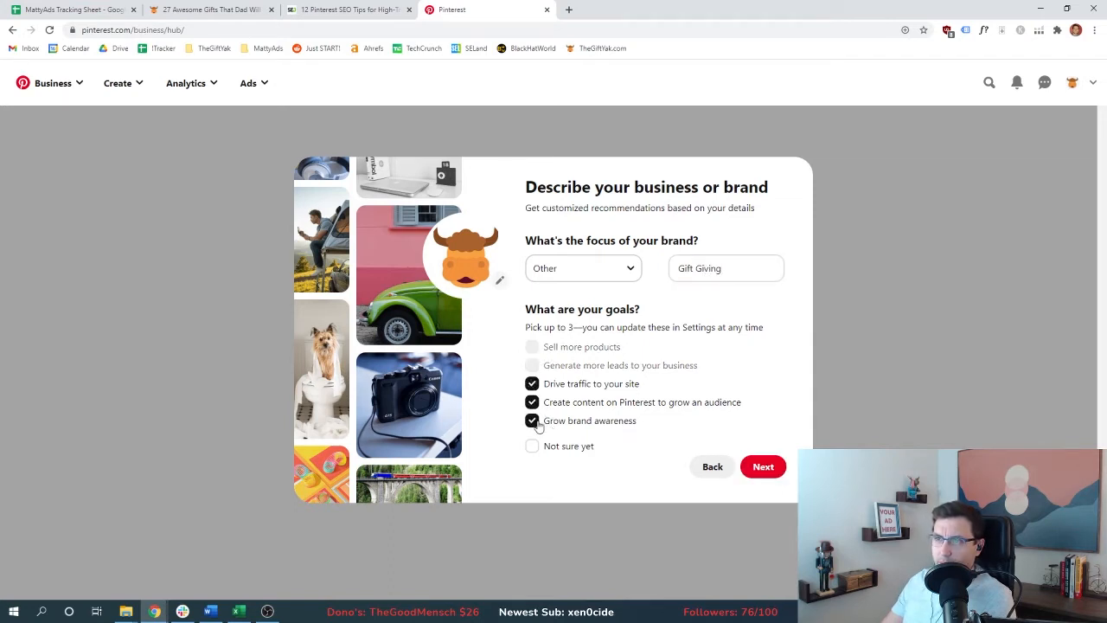
click(759, 473)
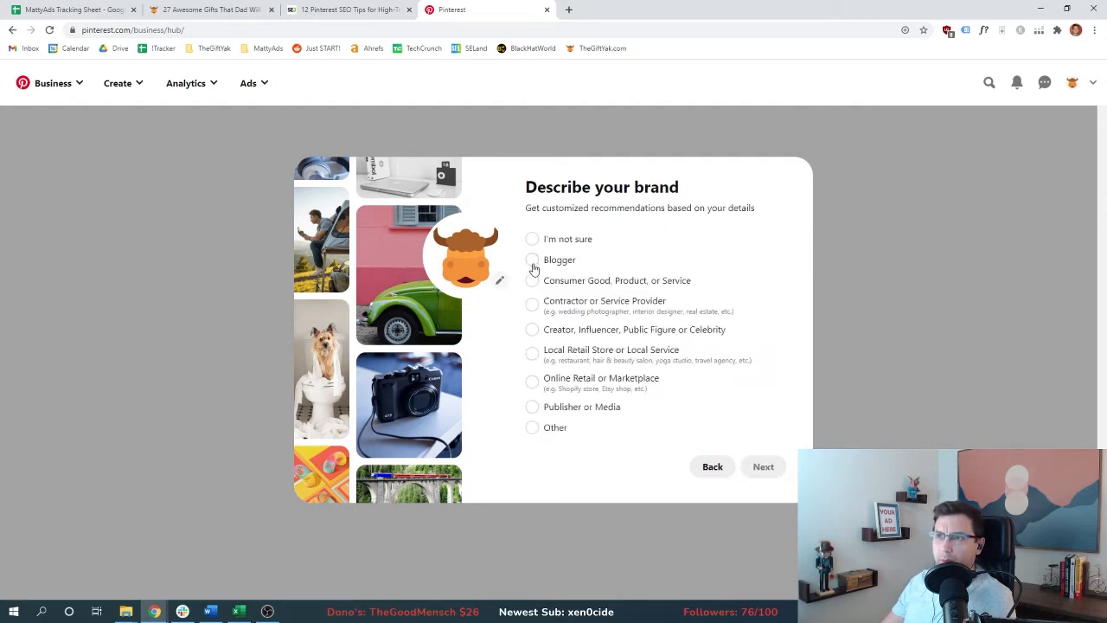
Describe the brand as Publisher or Media and answer that no advertising is planned, finishing the business setup
click(561, 408)
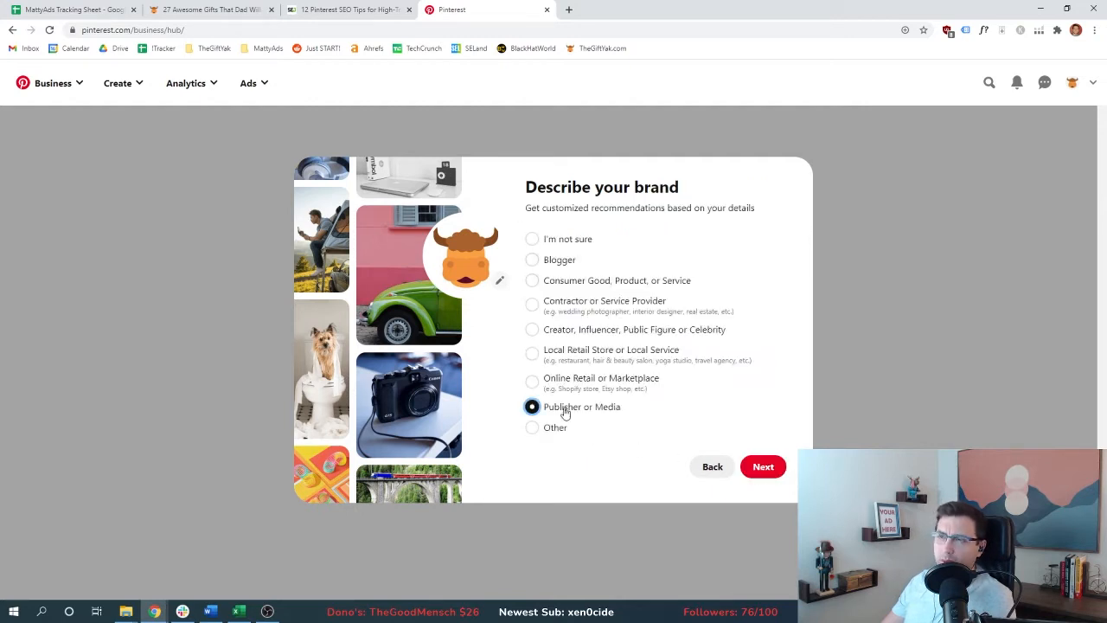
click(765, 467)
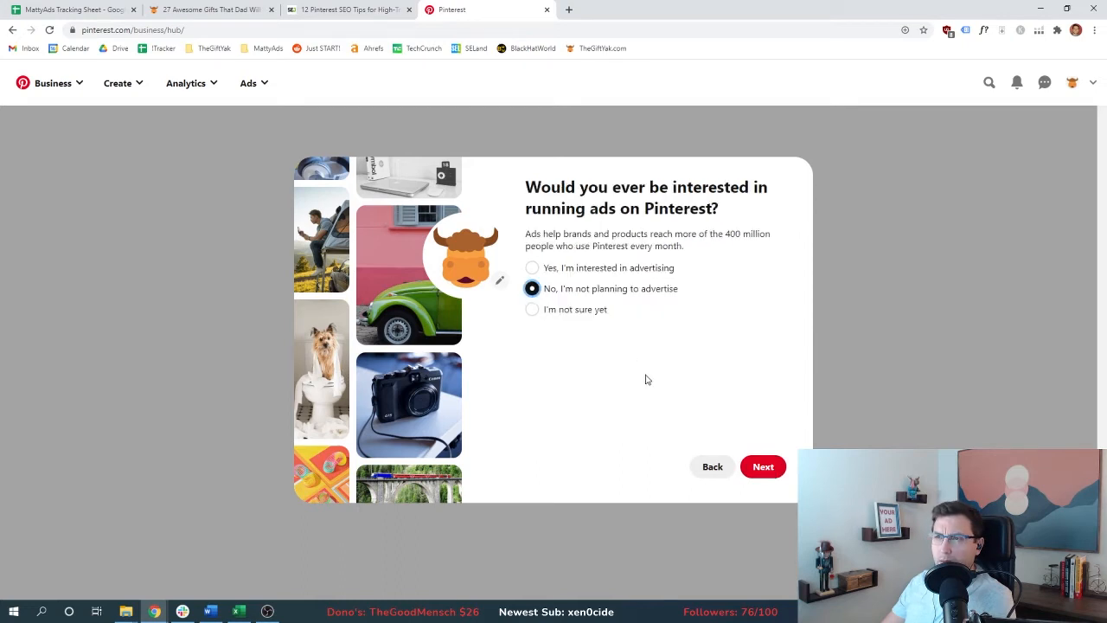
click(763, 465)
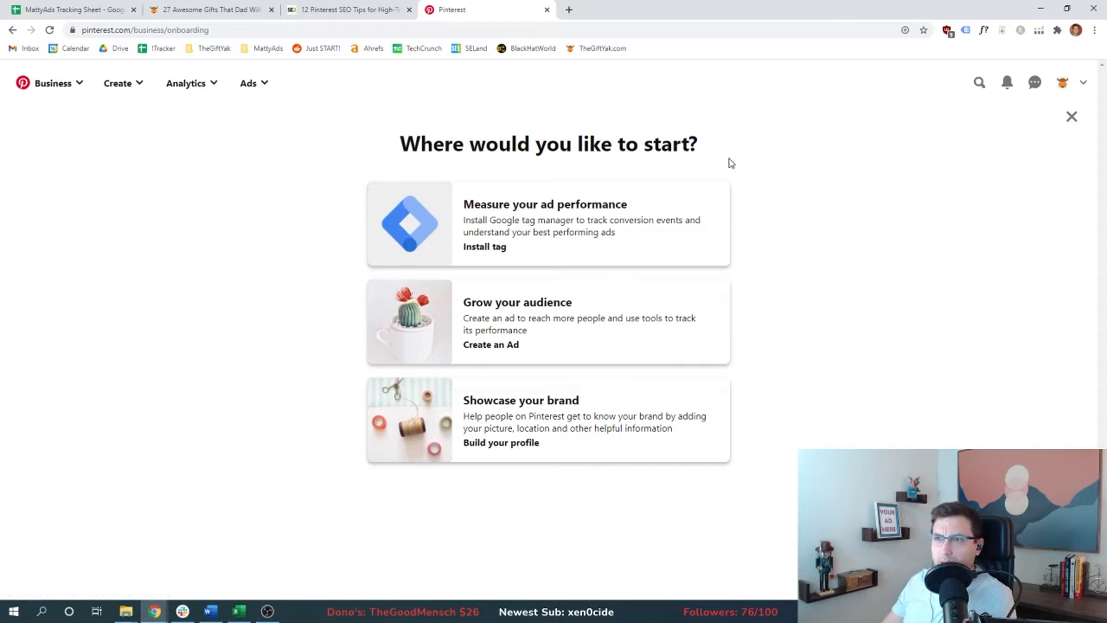
Set the business profile's username to thegiftyak and about text to "Ride With The Yak For Your Gifting Needs. Discover unique gifts for every occasion."
click(1062, 83)
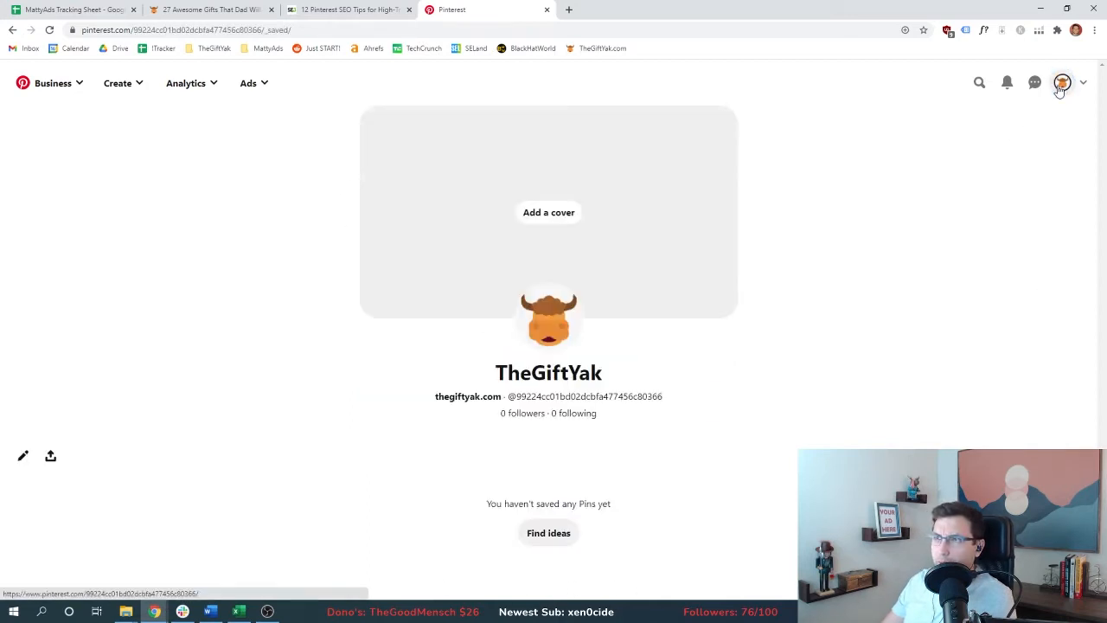
click(1084, 87)
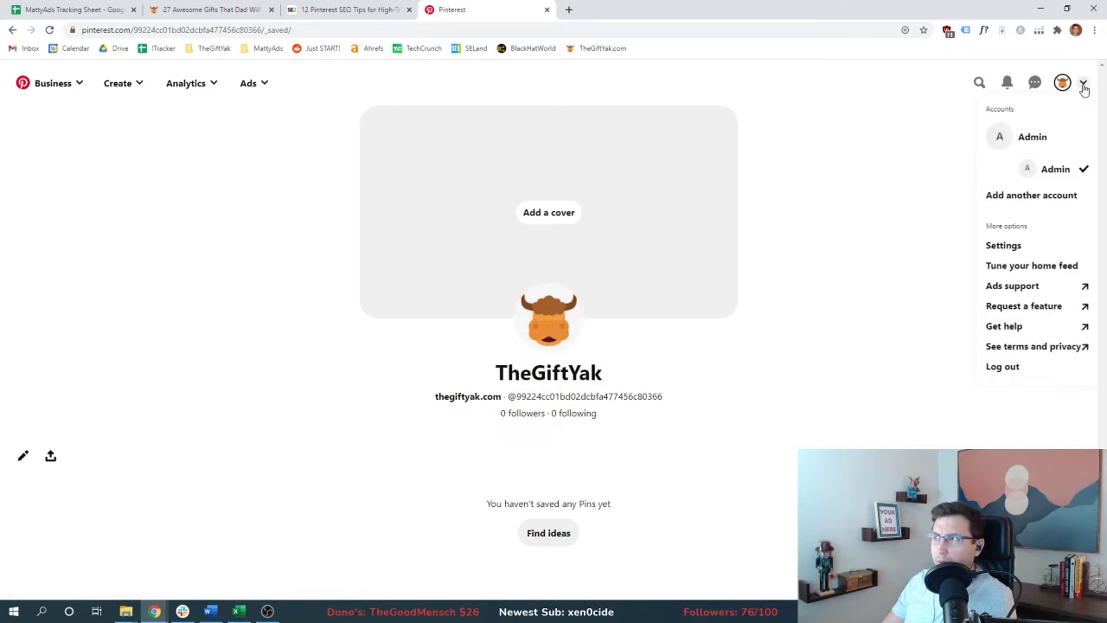
click(1005, 245)
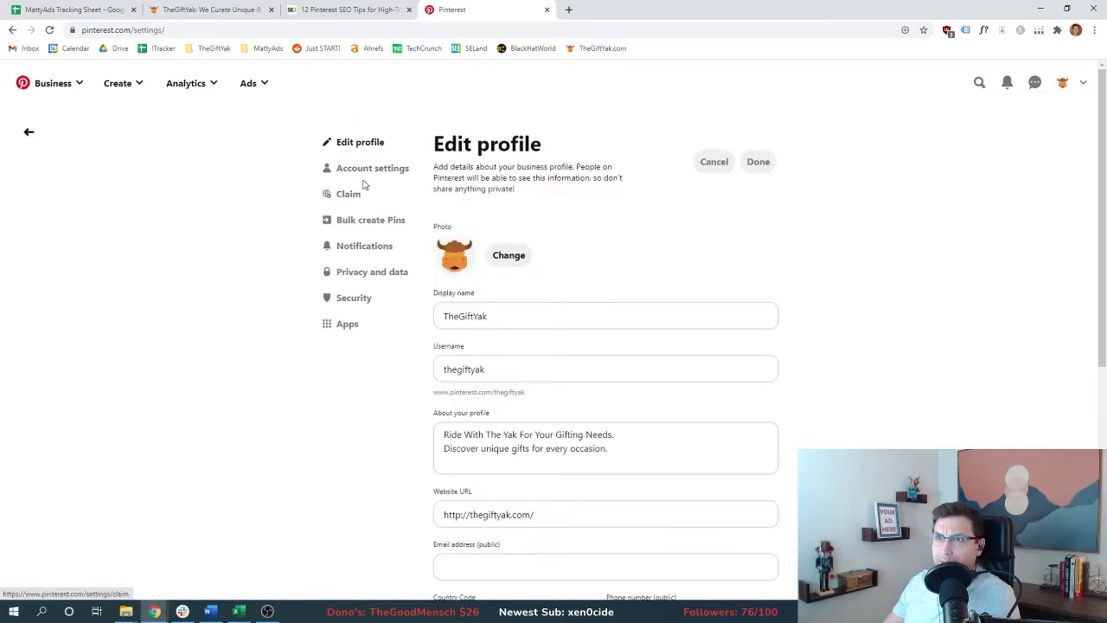
Review the account settings and the explanation of claiming content, and start claiming a website
click(364, 173)
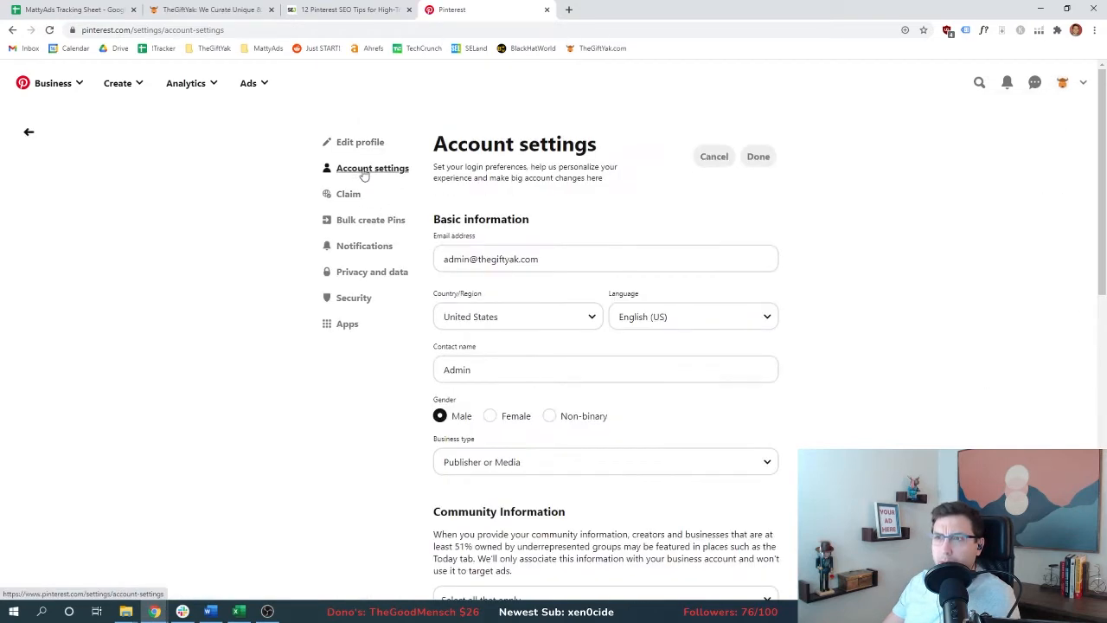
click(349, 194)
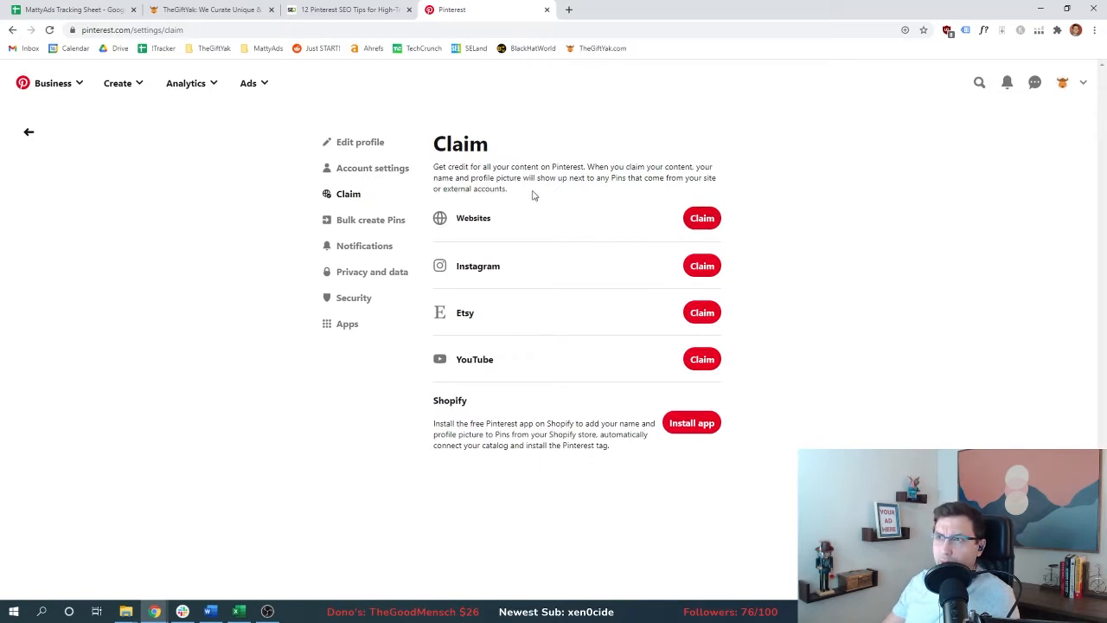
drag(533, 195, 435, 168)
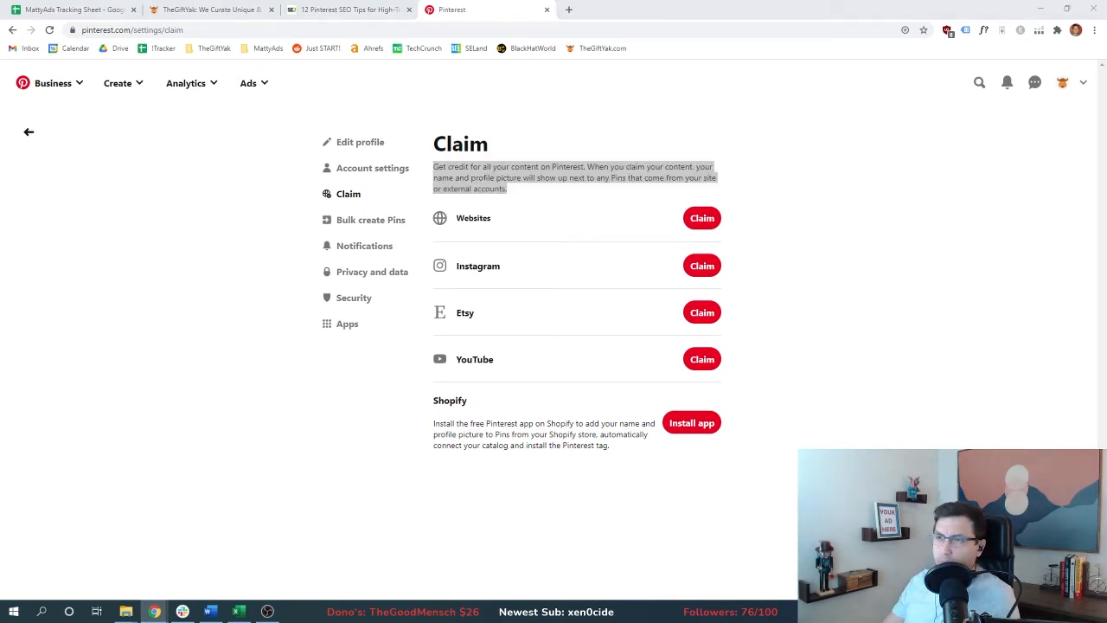
click(839, 199)
drag(521, 194, 436, 168)
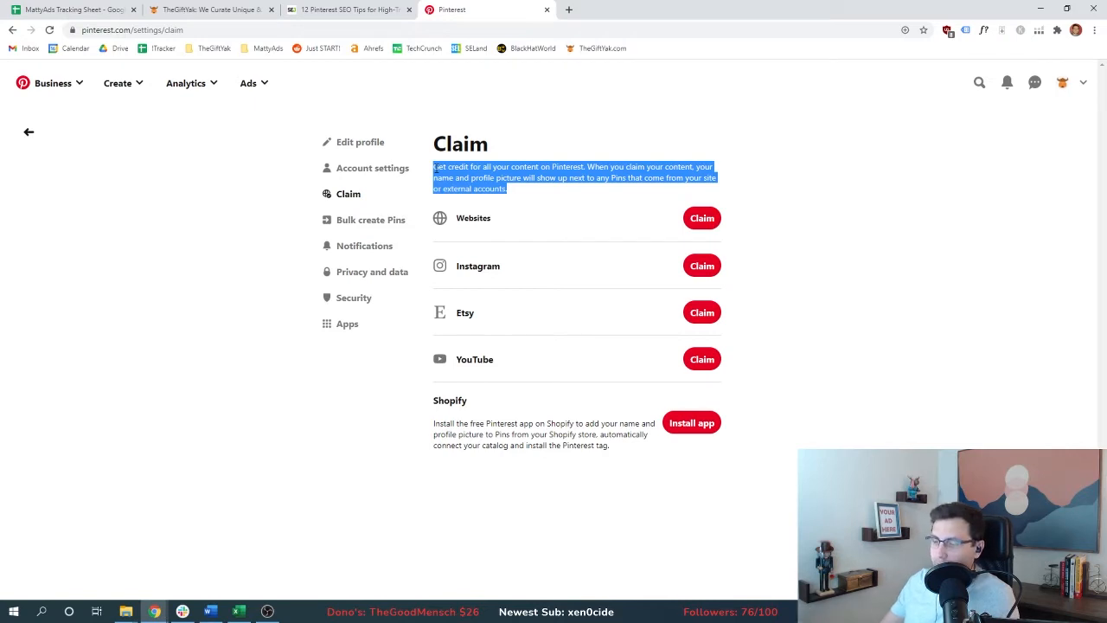
click(697, 218)
Copy the HTML meta tag offered for claiming the website through its head section
click(450, 363)
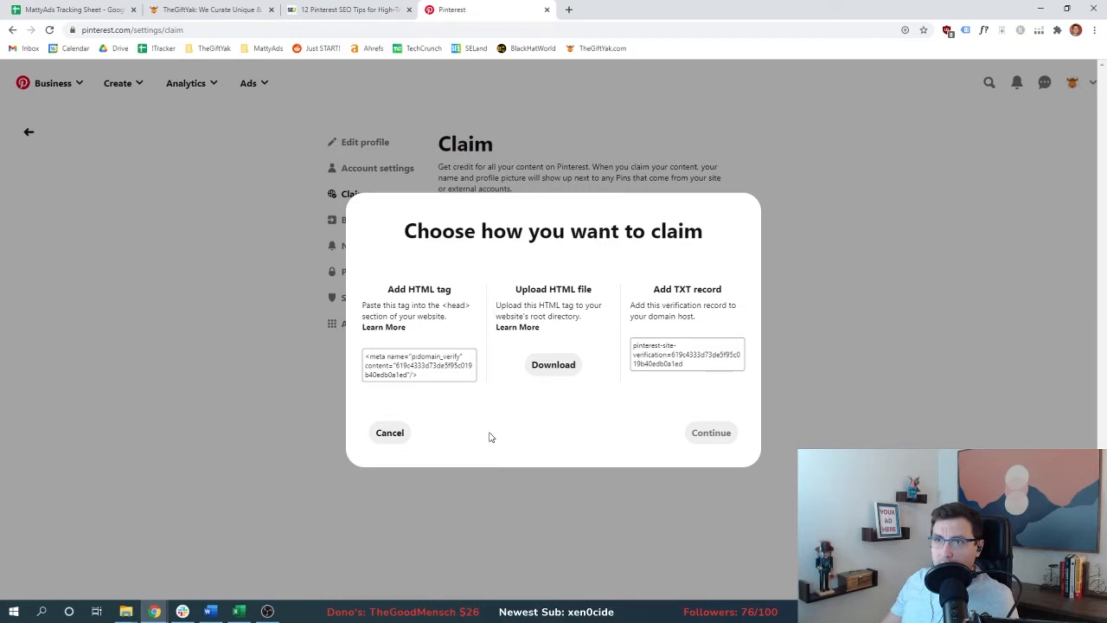
drag(369, 300, 448, 318)
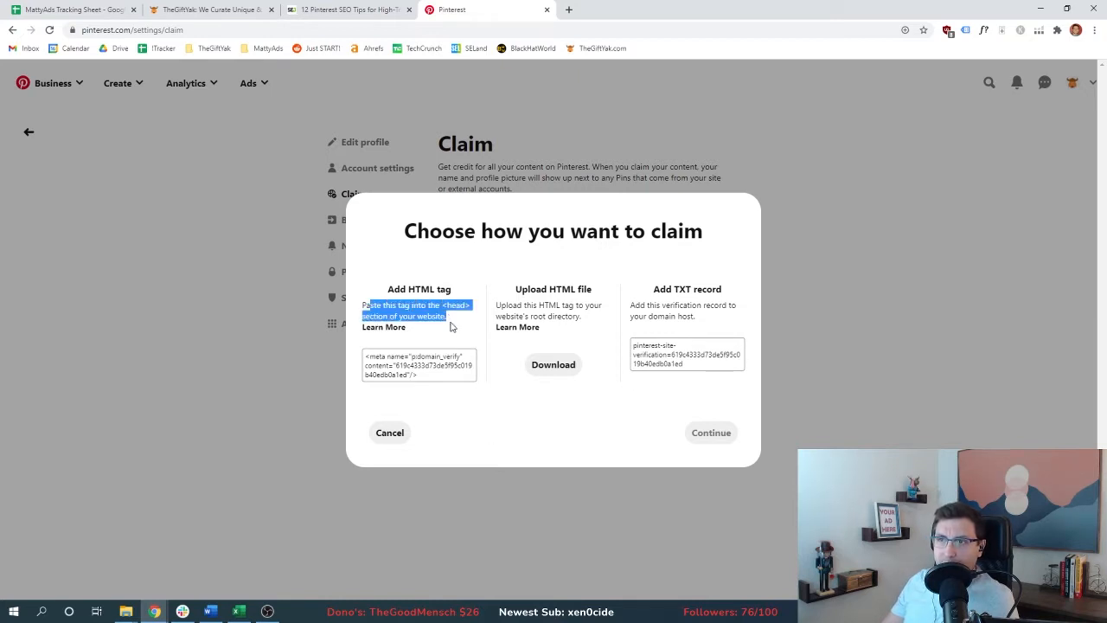
click(420, 364)
Open the thegiftyak.com workspace of Google Tag Manager in a new browser tab
click(568, 9)
click(265, 48)
click(242, 125)
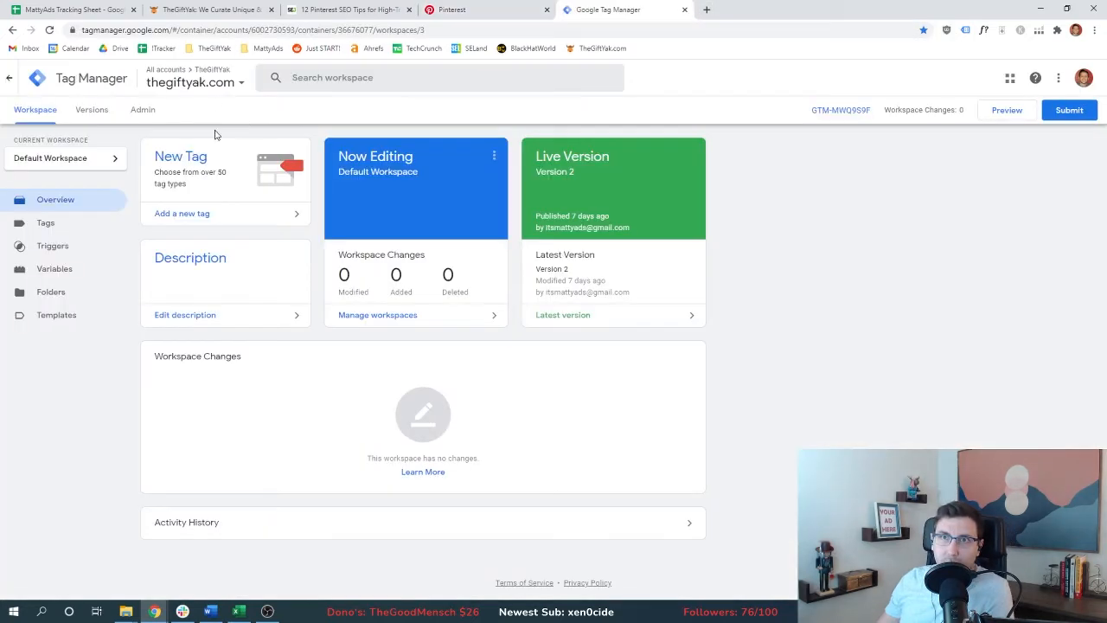
Create a new tag in the default workspace and name it "Pinterest Claim Tag"
click(73, 227)
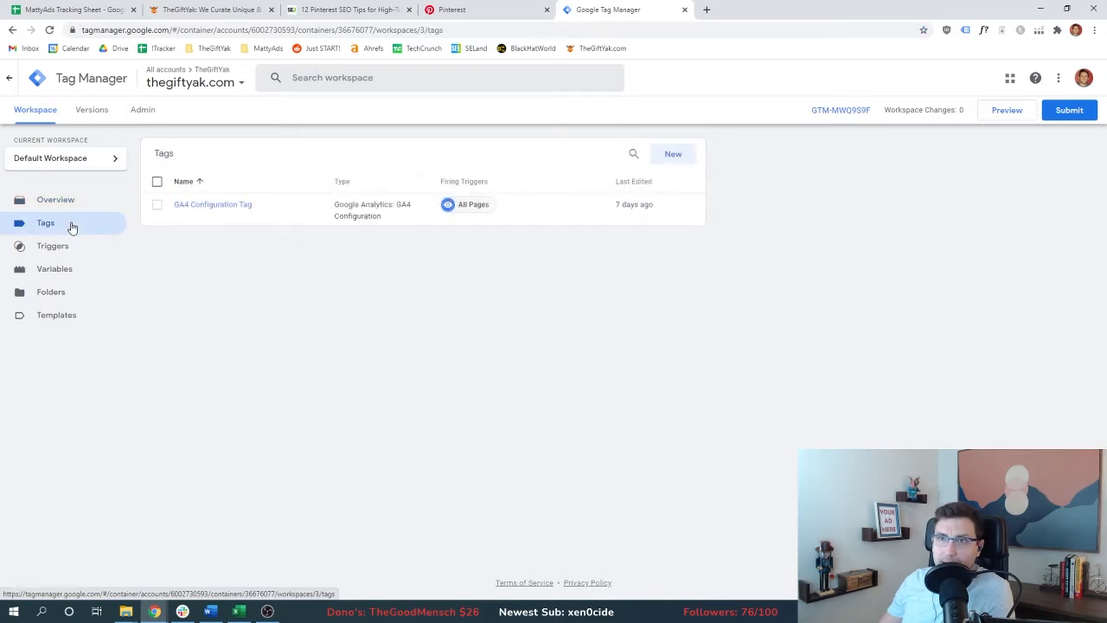
click(671, 154)
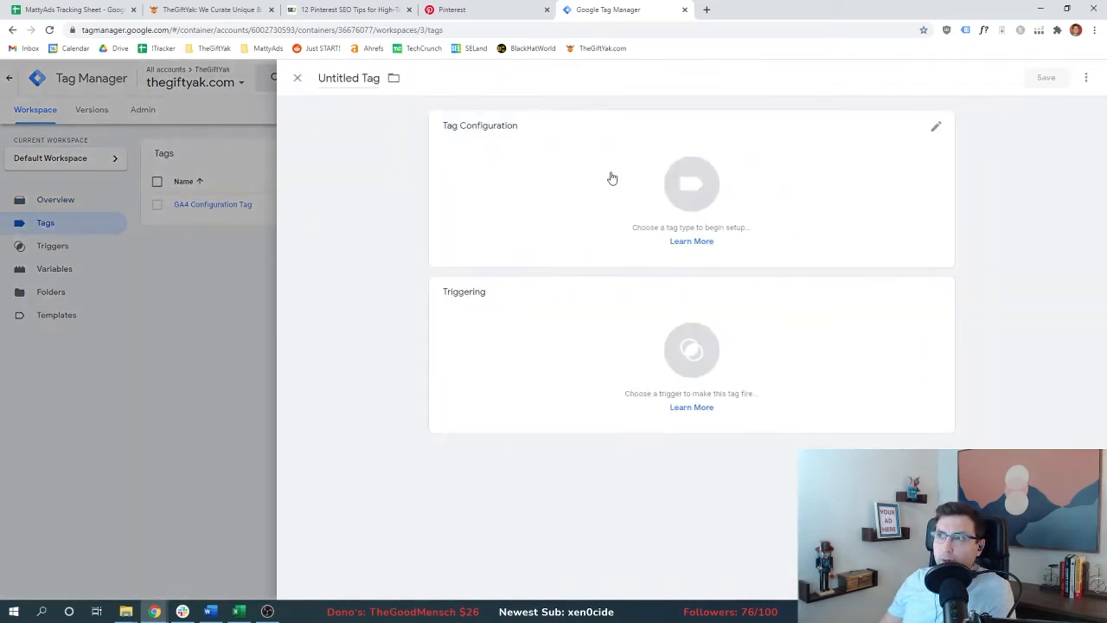
triple_click(345, 79)
text(P)
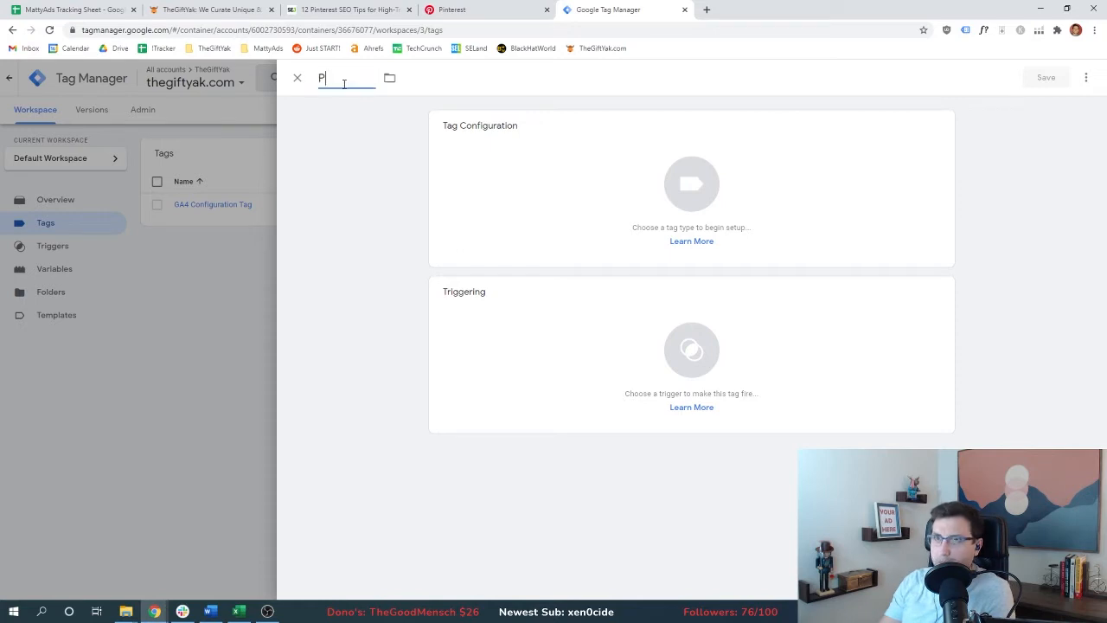
text(interest Tag)
text(Claim Tag)
Make the tag a Custom HTML tag and paste Pinterest's domain verification meta tag as its HTML
click(691, 184)
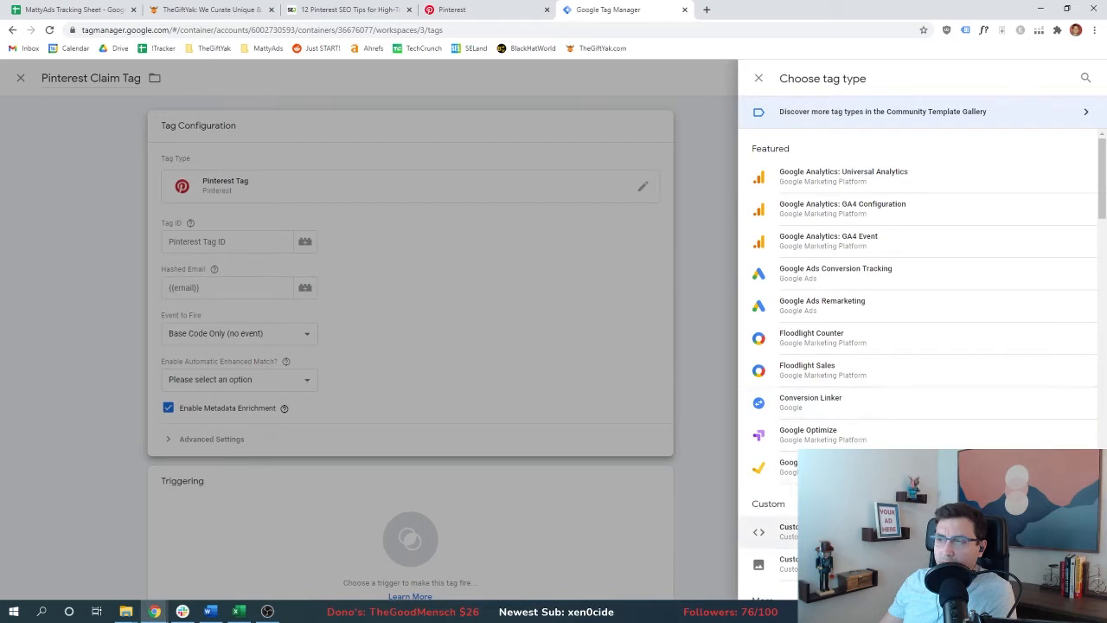
click(774, 531)
click(506, 256)
text(<meta name="p:domain_verify" content="619c4333d73de5f95c019b40edb0a1ed"/>)
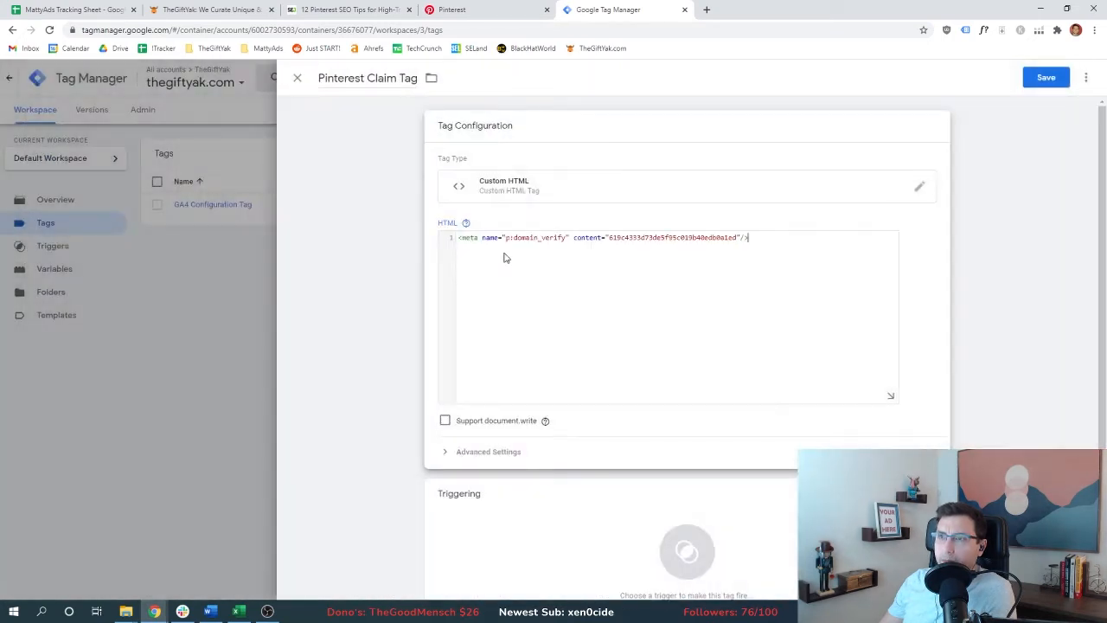
Set the Pinterest Claim Tag to fire on the All Pages trigger and save it
click(610, 478)
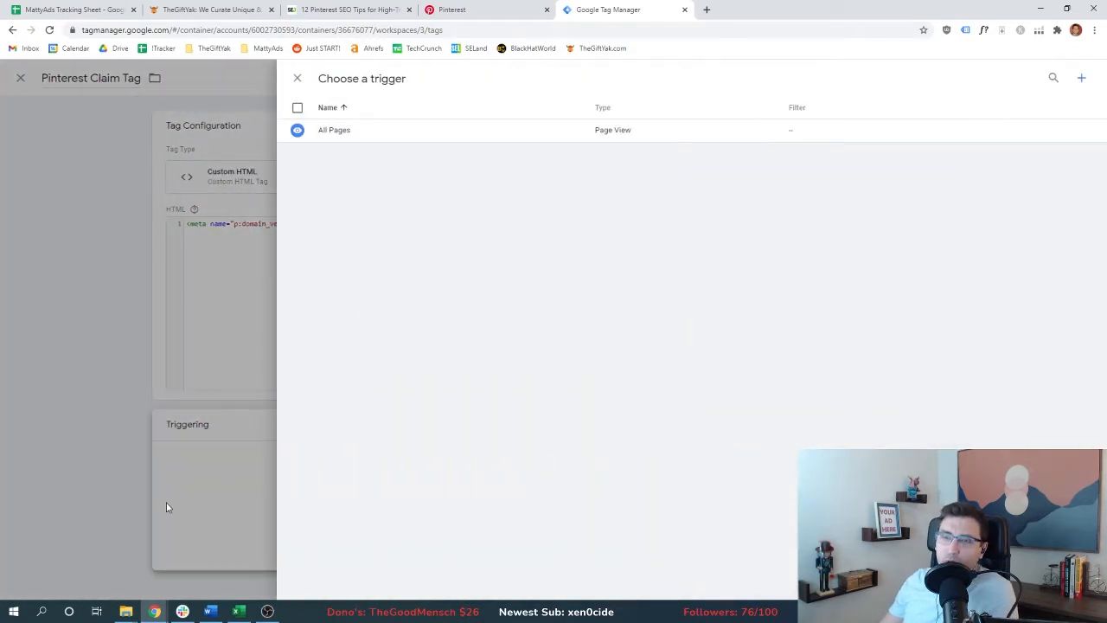
click(357, 139)
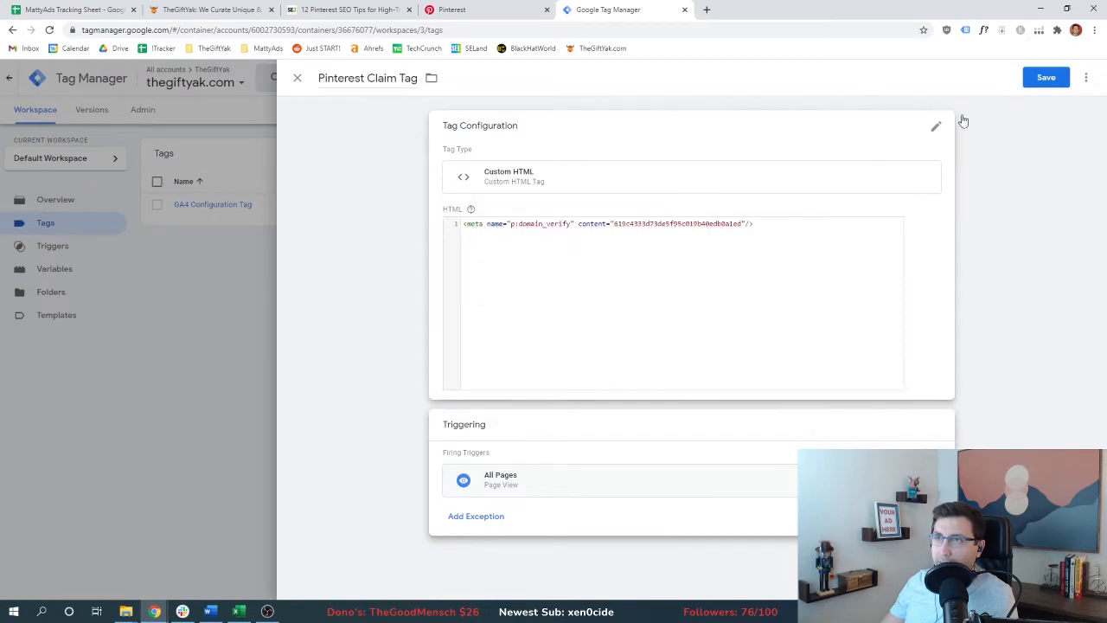
click(1048, 79)
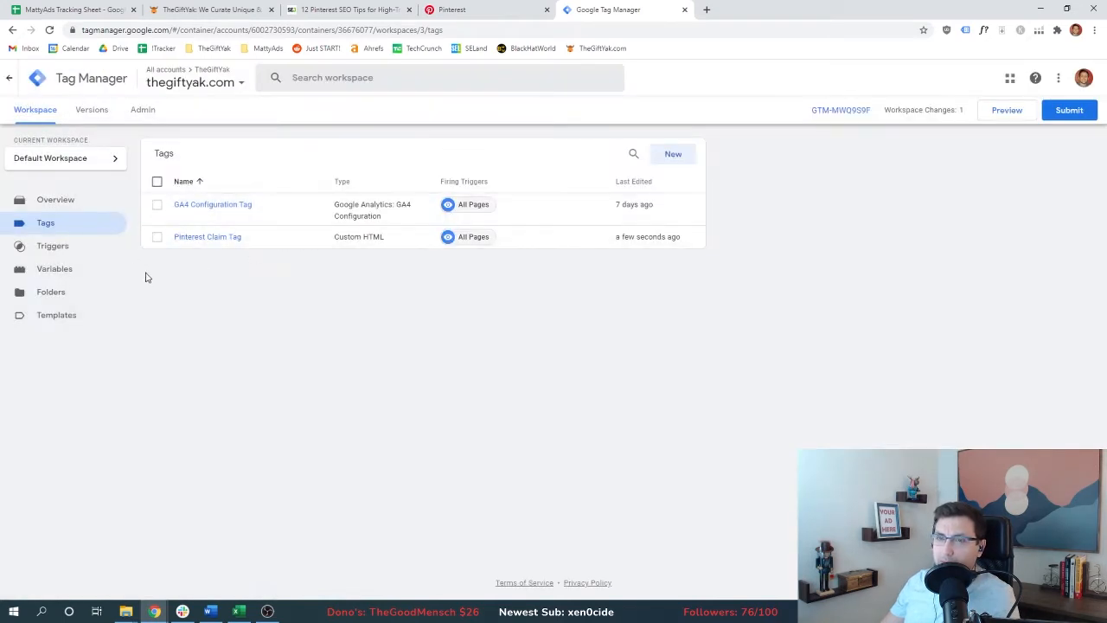
Publish the workspace changes live with "Added Pinterest Claim Tag" as version name and description
click(1067, 111)
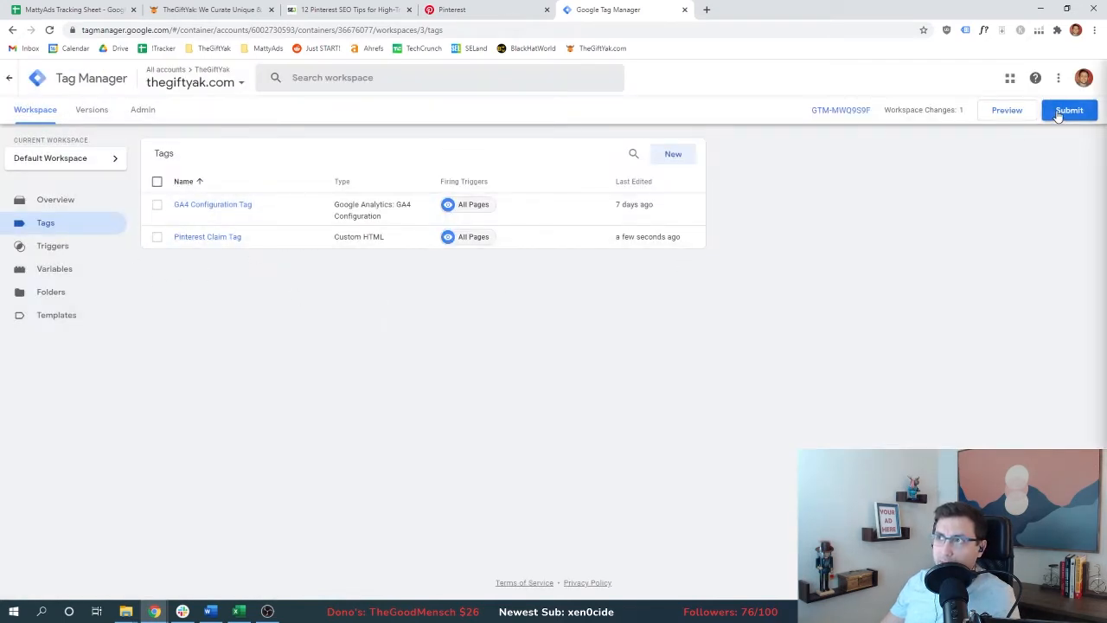
click(548, 208)
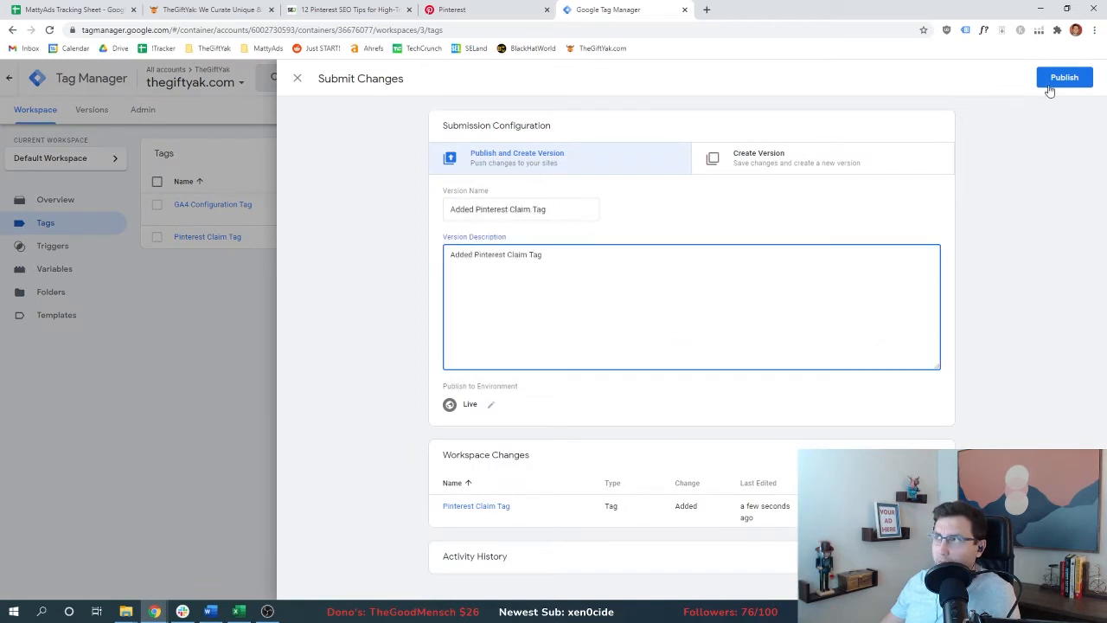
click(1054, 84)
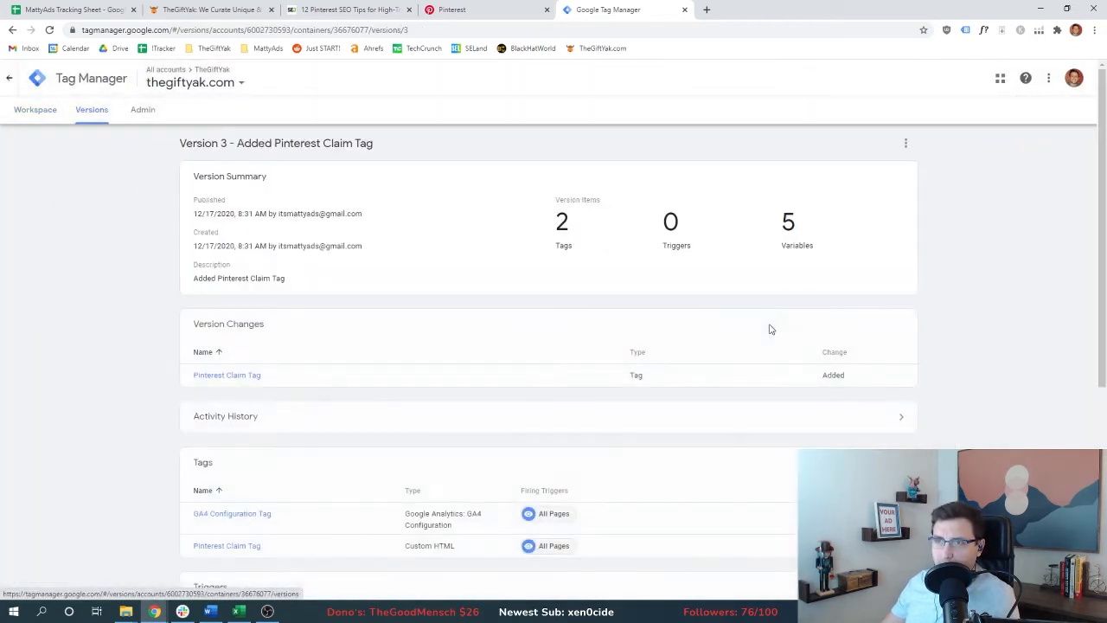
Return to Pinterest's website claim and submit thegiftyak.com for verification
key(ctrl+shift+Tab)
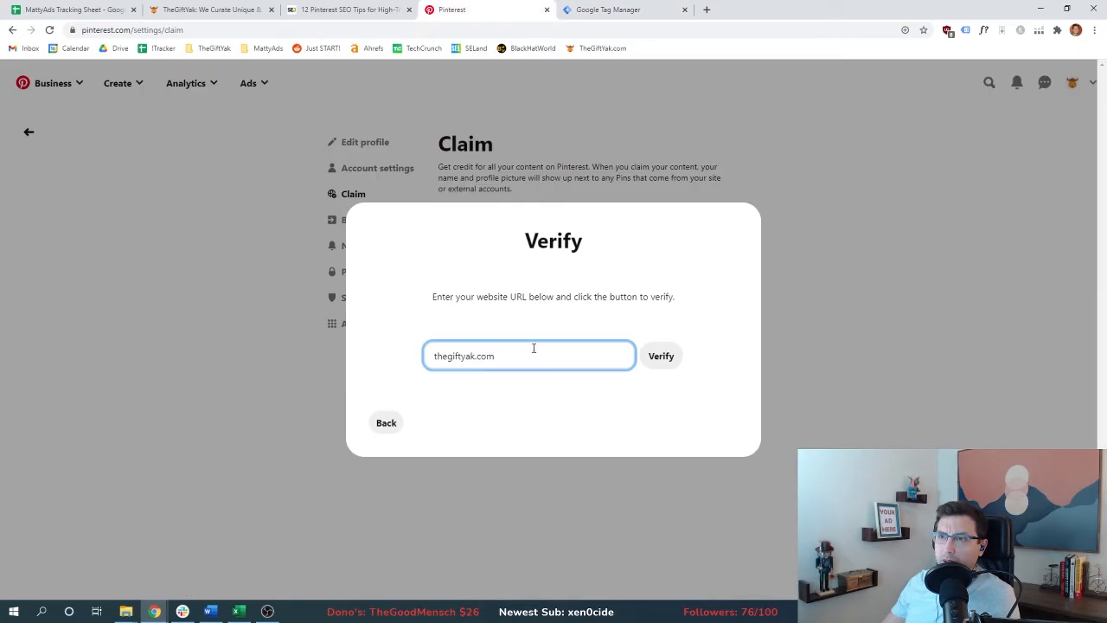
click(662, 356)
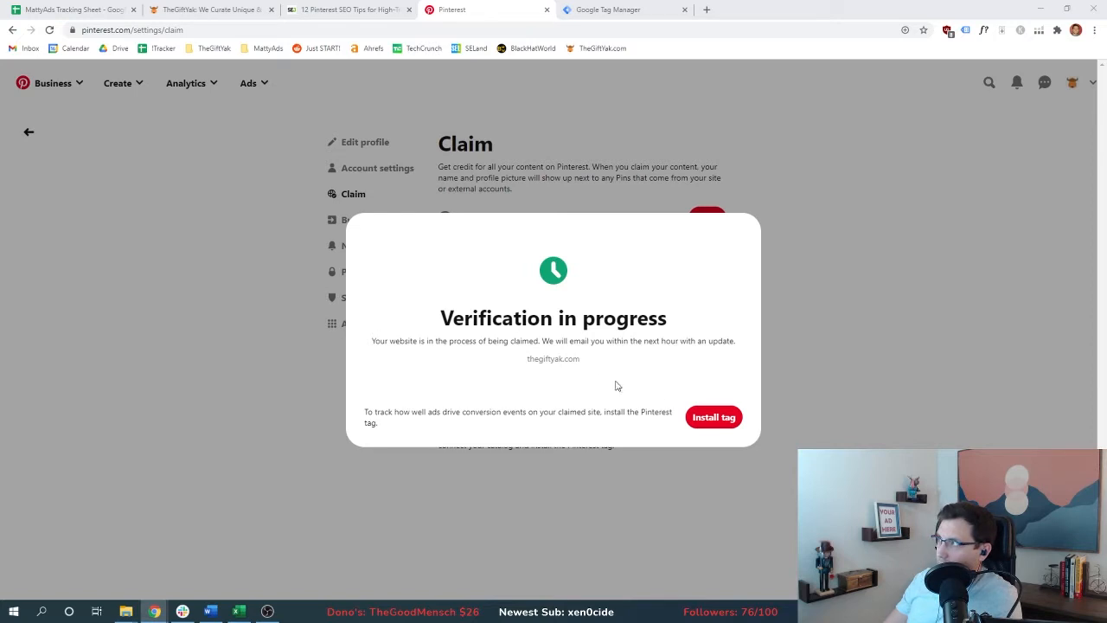
Start installing the Pinterest tag and set up Ads Manager with United States (Dollars) as the location
click(727, 416)
click(584, 343)
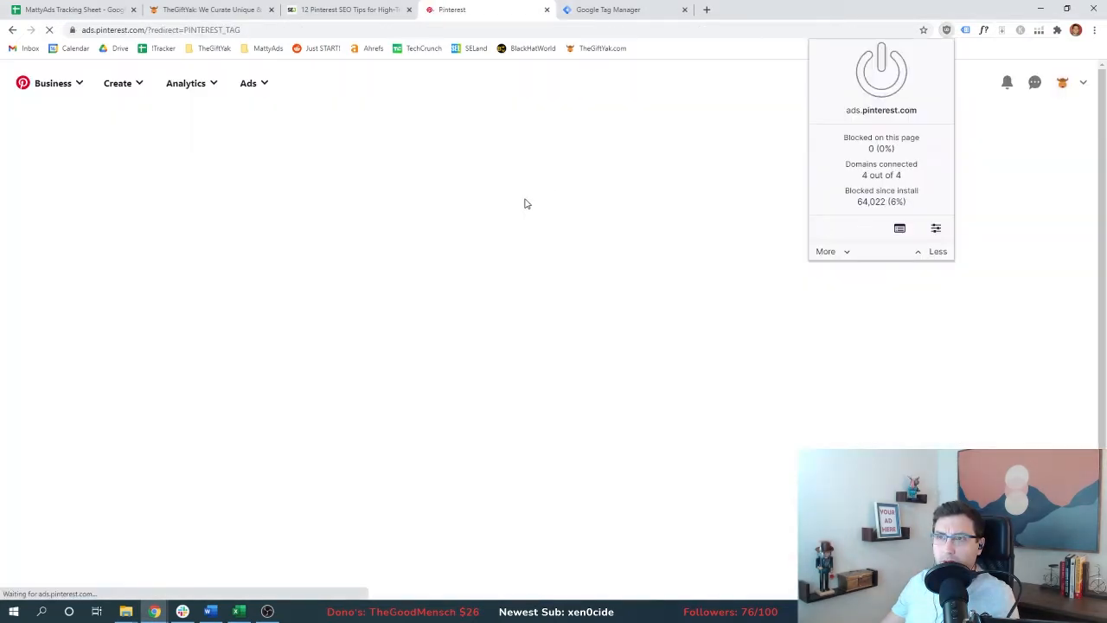
click(503, 416)
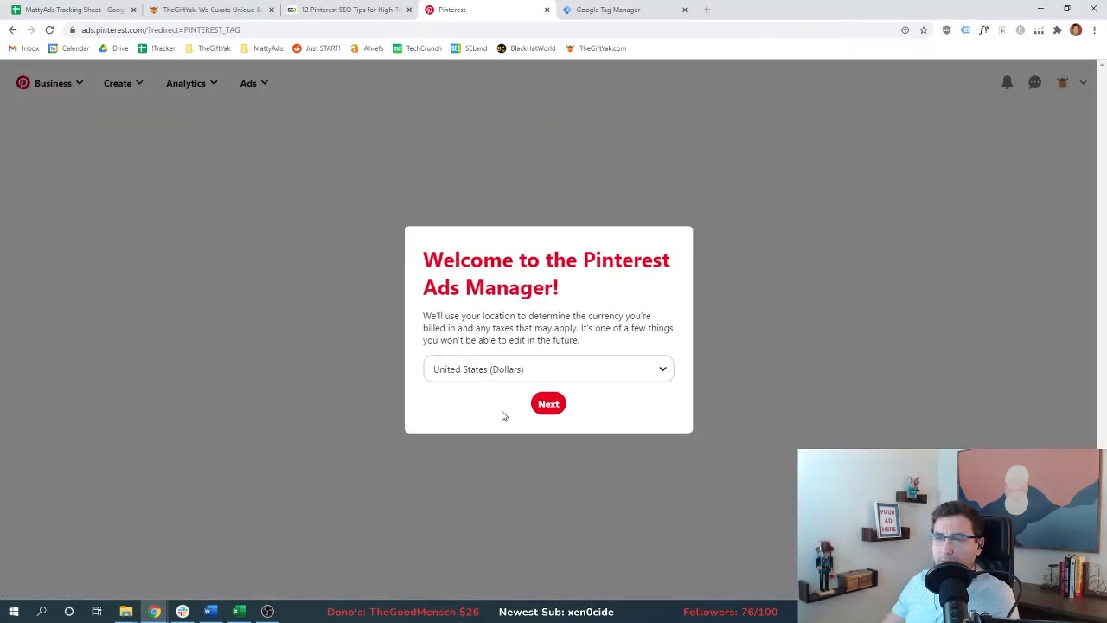
click(550, 405)
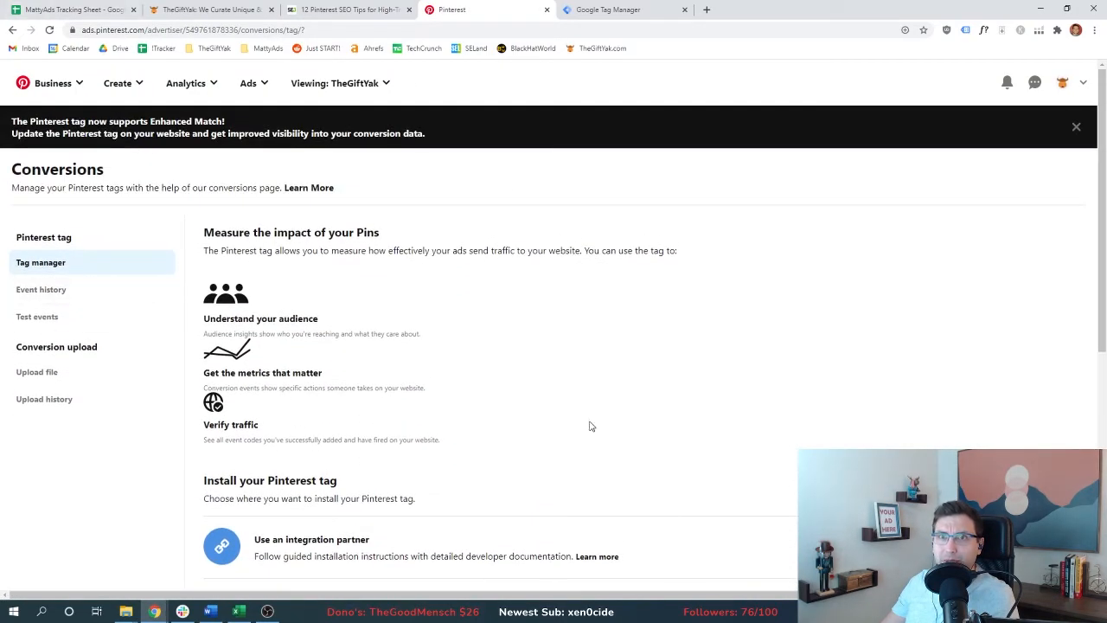
Find the Pinterest tag installation options and open the manual code for adding it to the website
scroll(256, 322, down, 2)
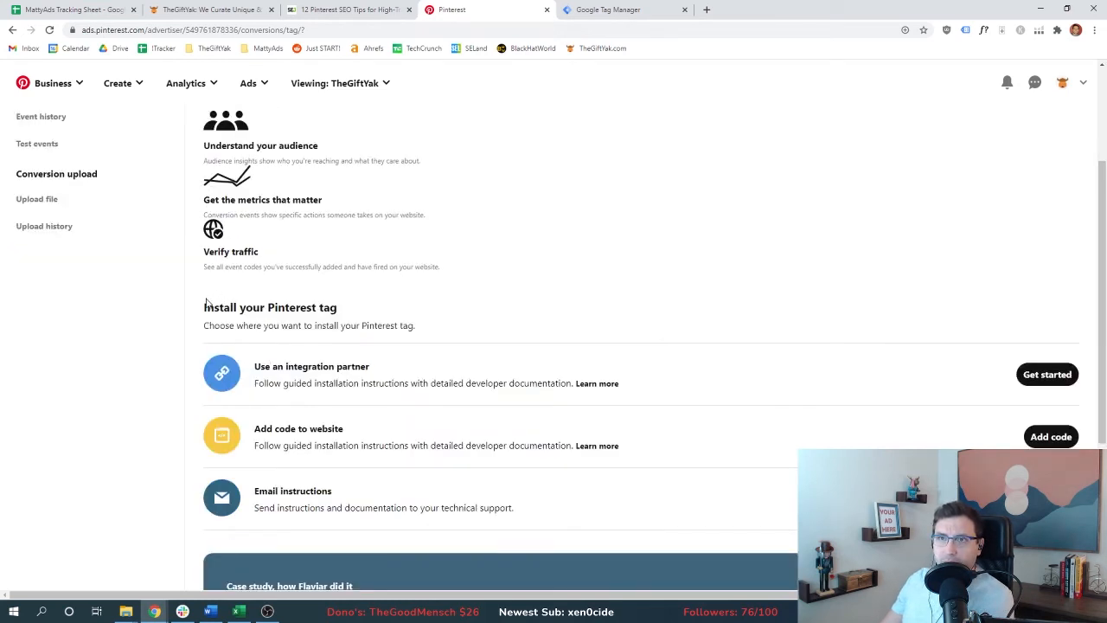
drag(201, 301, 356, 317)
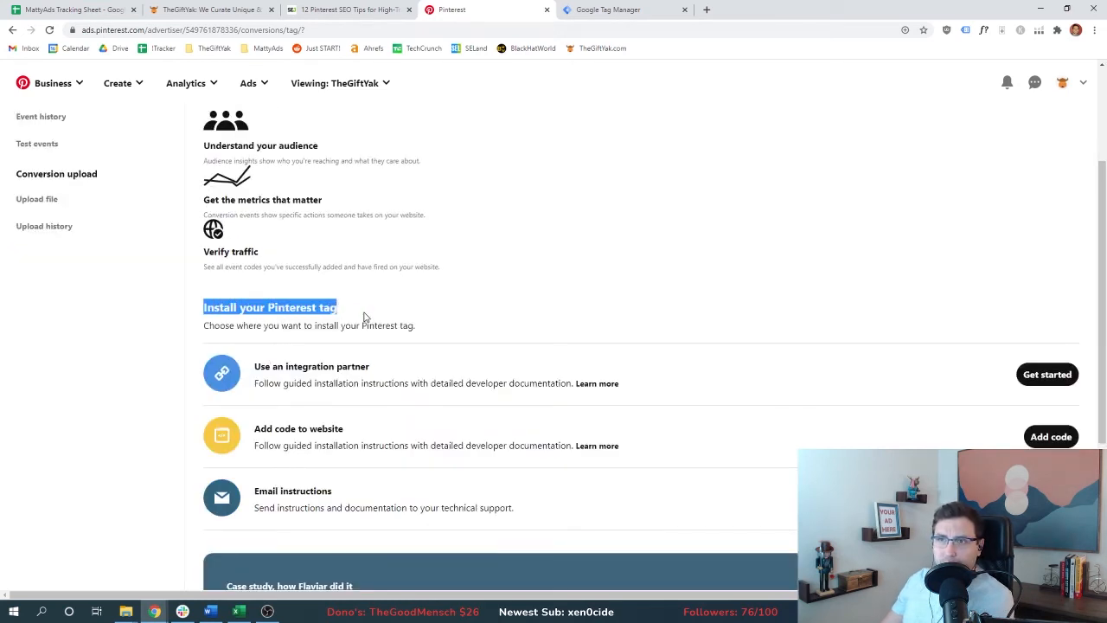
click(363, 317)
scroll(586, 401, down, 1)
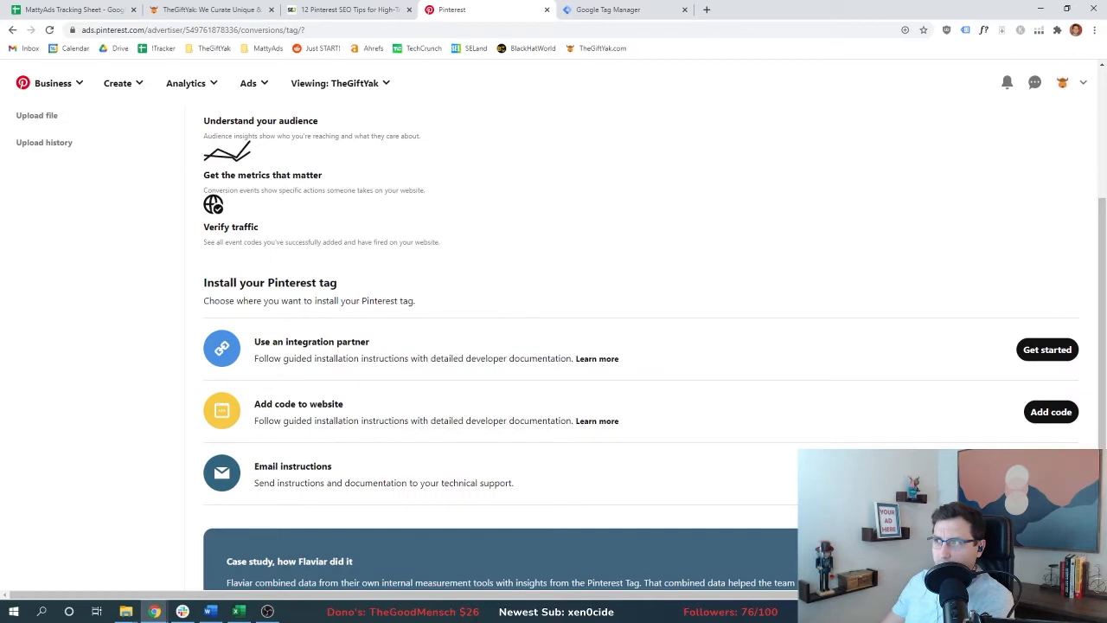
click(1053, 413)
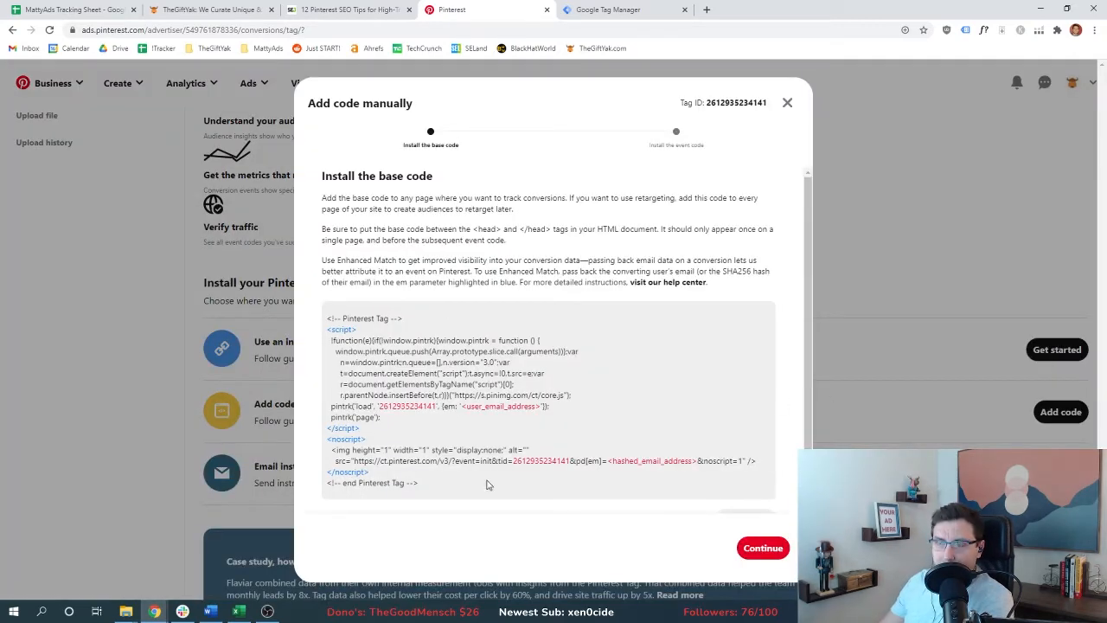
Switch to Google Tag Manager and create a new tag named "Pinterest Tag" in the thegiftyak.com container
click(609, 10)
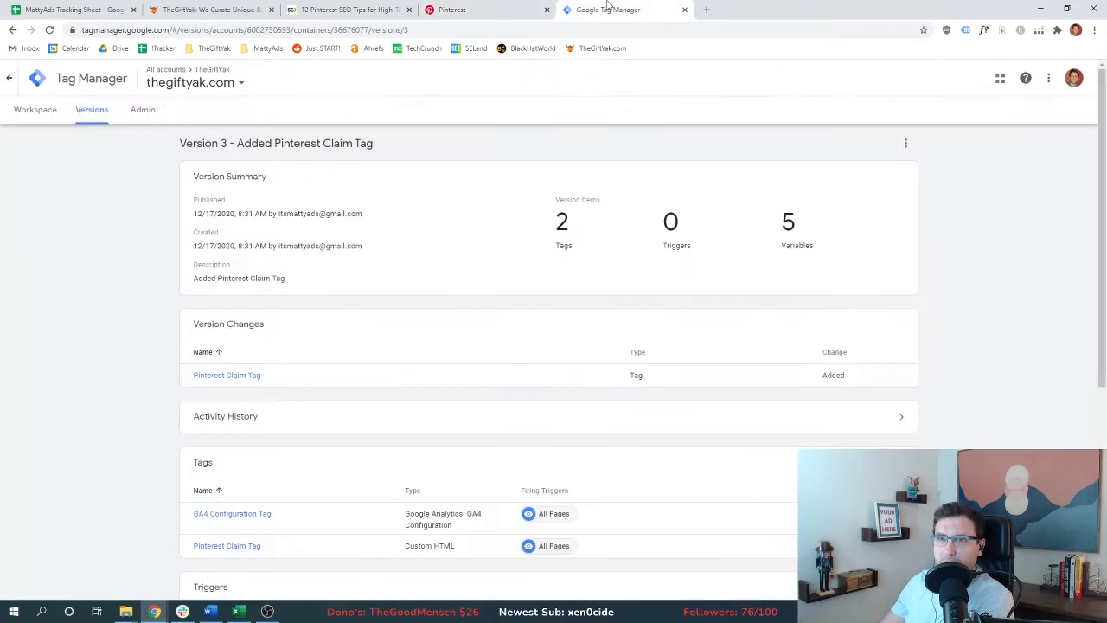
click(10, 79)
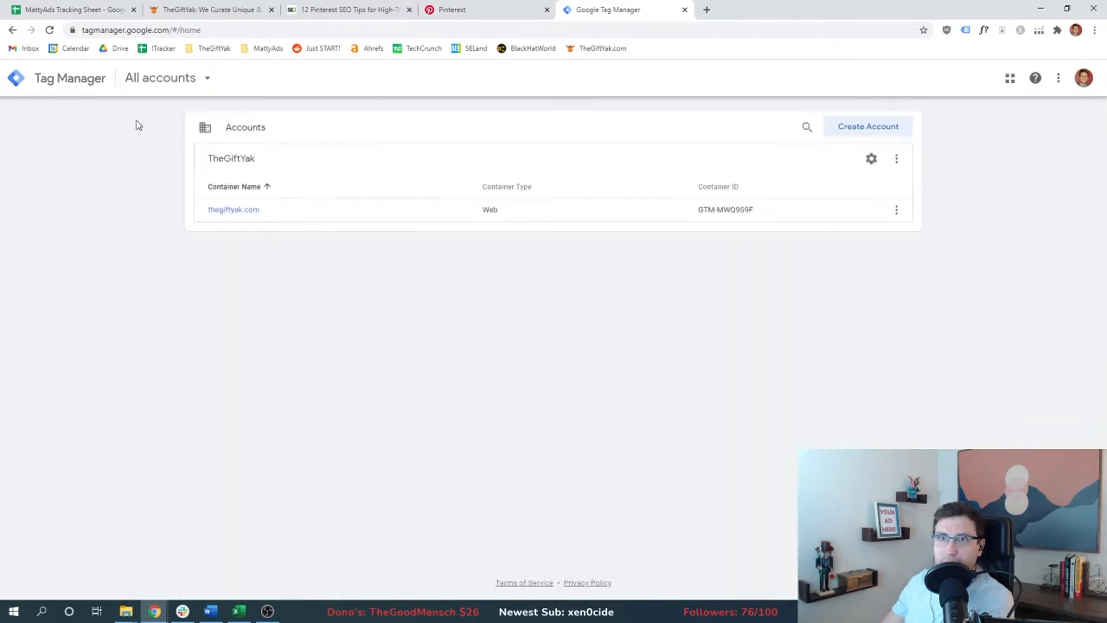
click(223, 209)
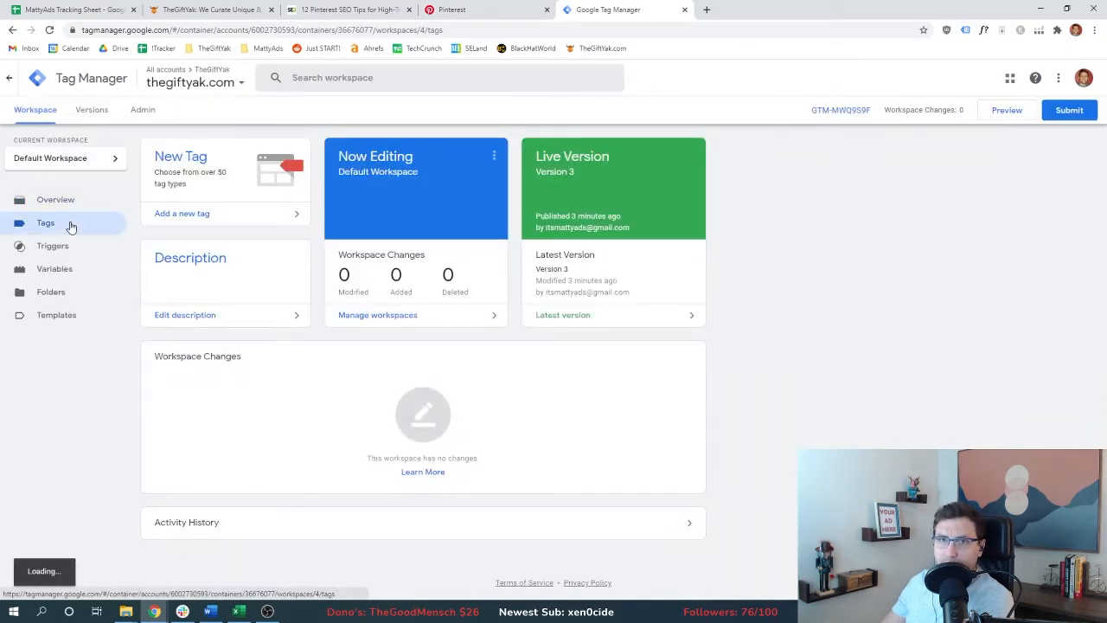
click(72, 225)
click(681, 153)
click(333, 78)
text(Pinterest Tag)
Search the tag types for "pinterest" and choose Pinterest Tag as the tag's type
click(699, 170)
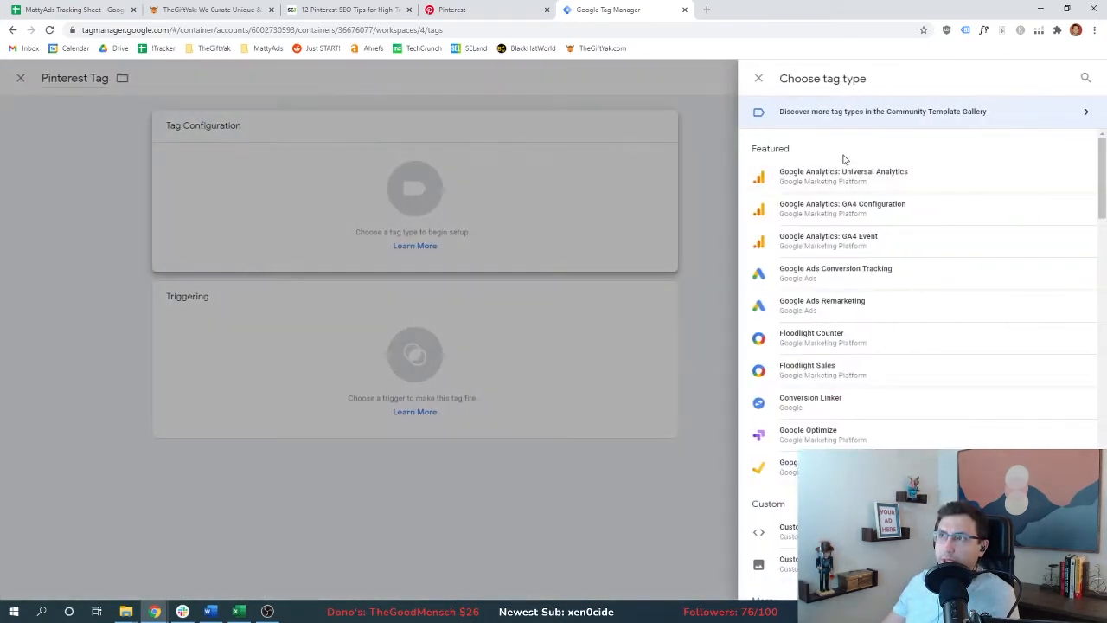
click(1081, 79)
text(pinterest)
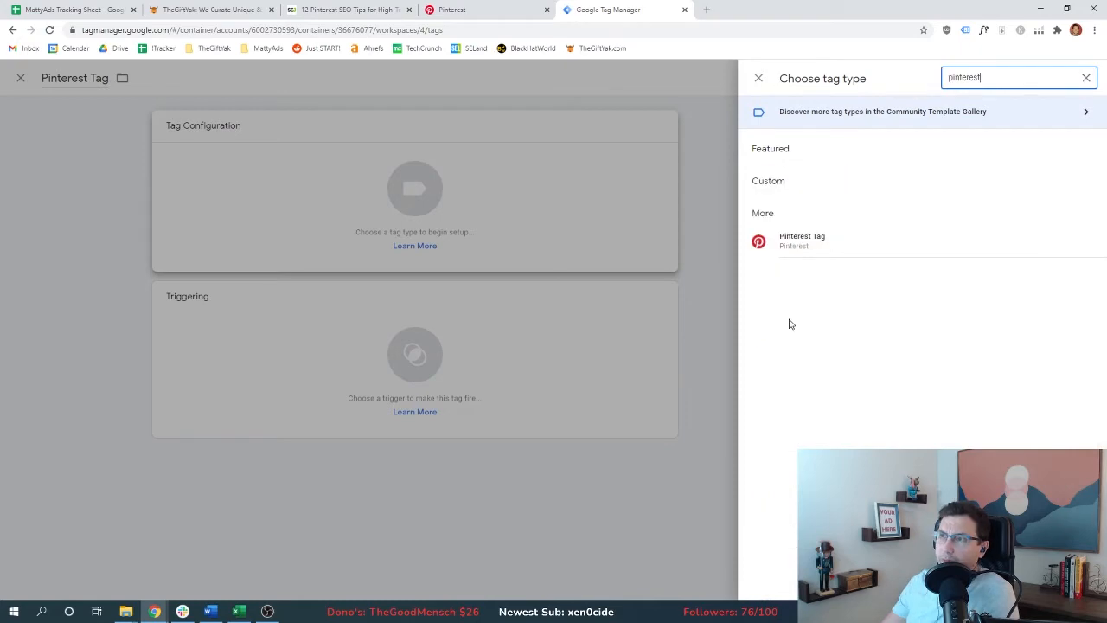
click(833, 247)
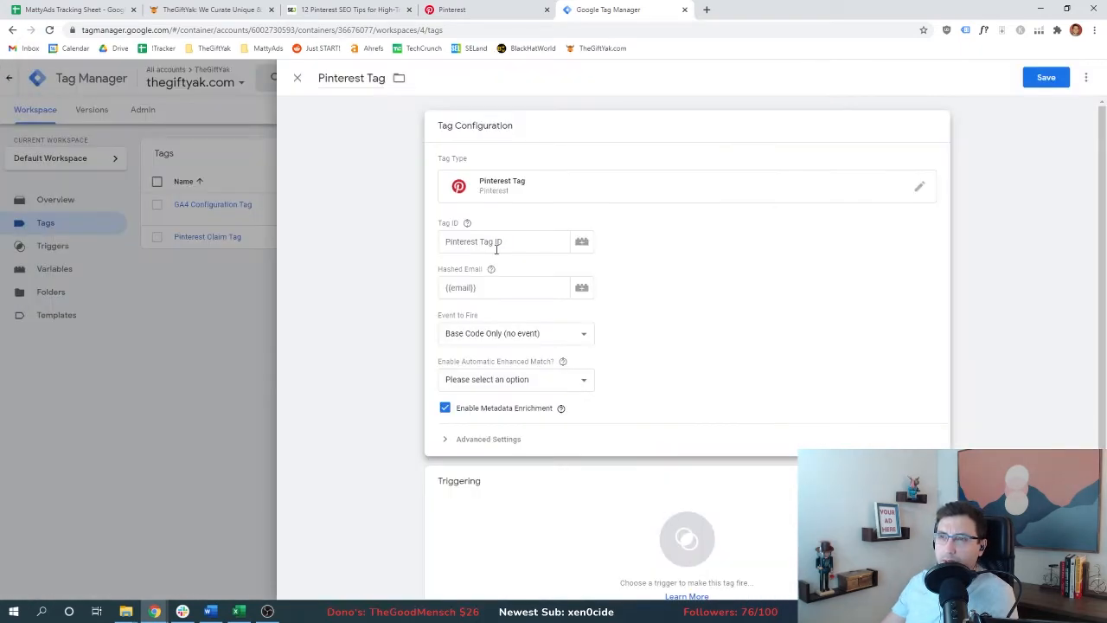
Copy the tag ID from Pinterest's manual code dialog into the new tag's Tag ID field
click(452, 9)
double_click(745, 102)
key(ctrl+c)
key(ctrl+Tab)
key(ctrl+v)
Check Pinterest's base code instructions, keep Base Code Only (no event), and set Enable Automatic Enhanced Match to Yes
click(536, 334)
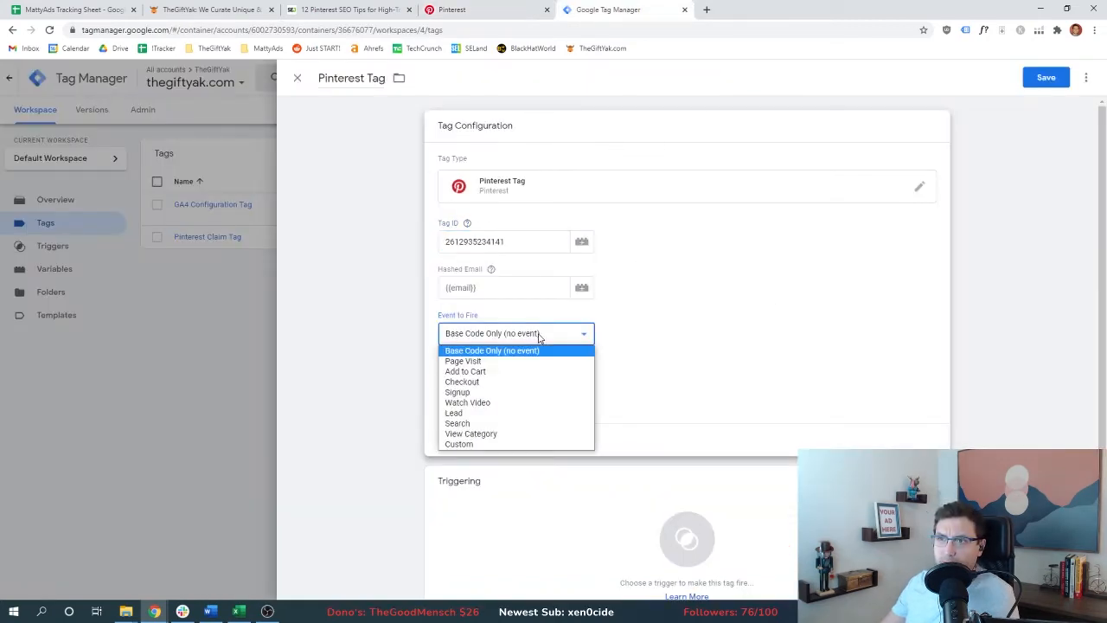
key(ctrl+shift+Tab)
drag(322, 197, 571, 198)
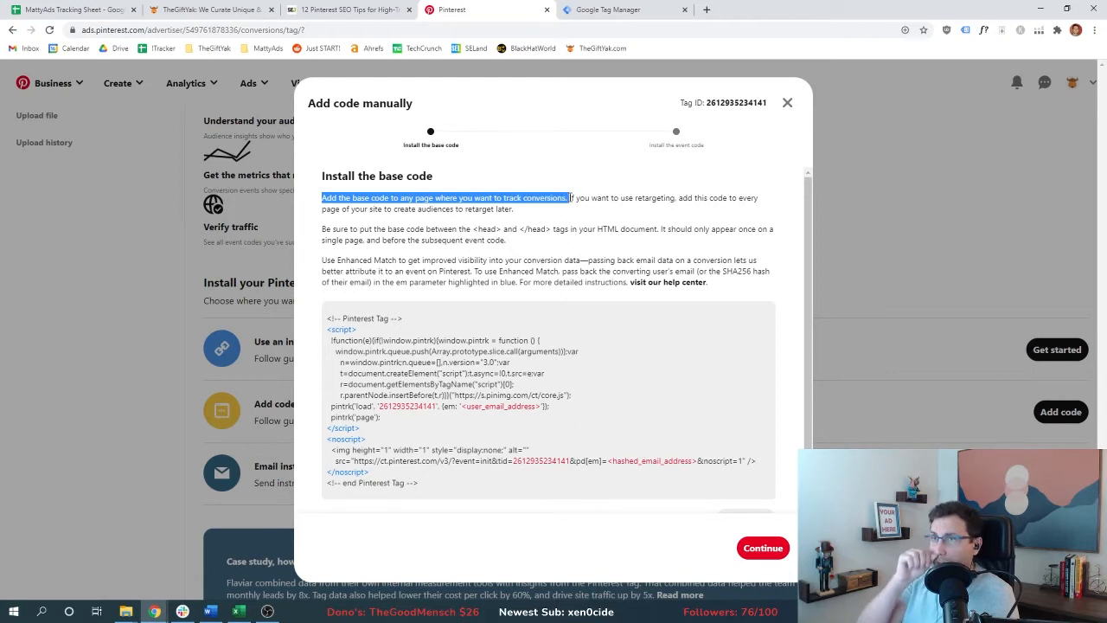
key(ctrl+Tab)
click(572, 380)
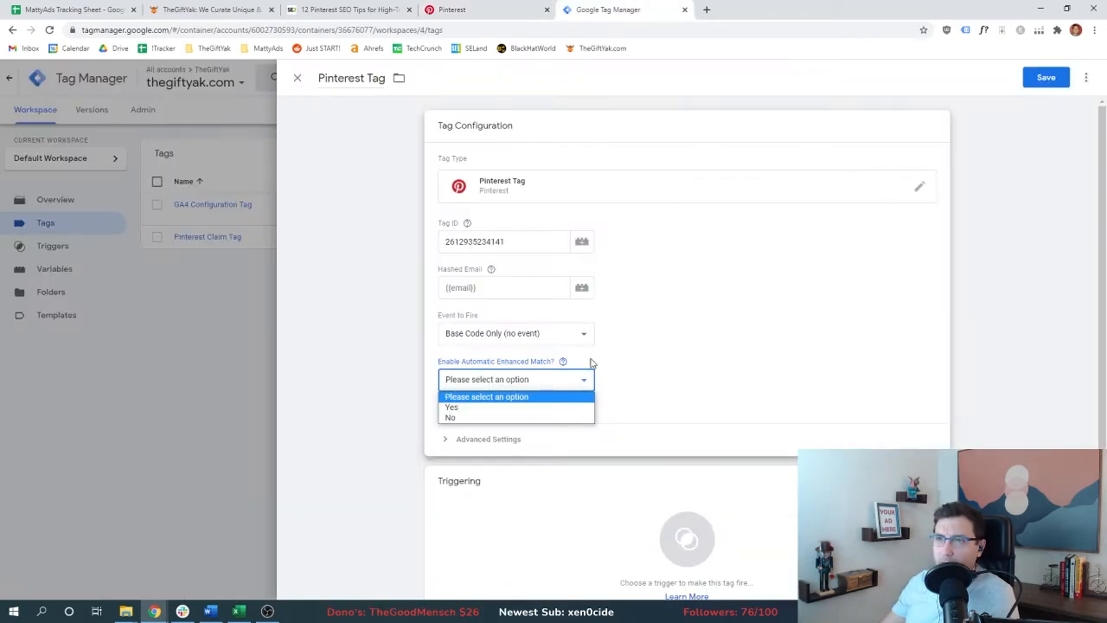
click(590, 363)
mouse_move(568, 364)
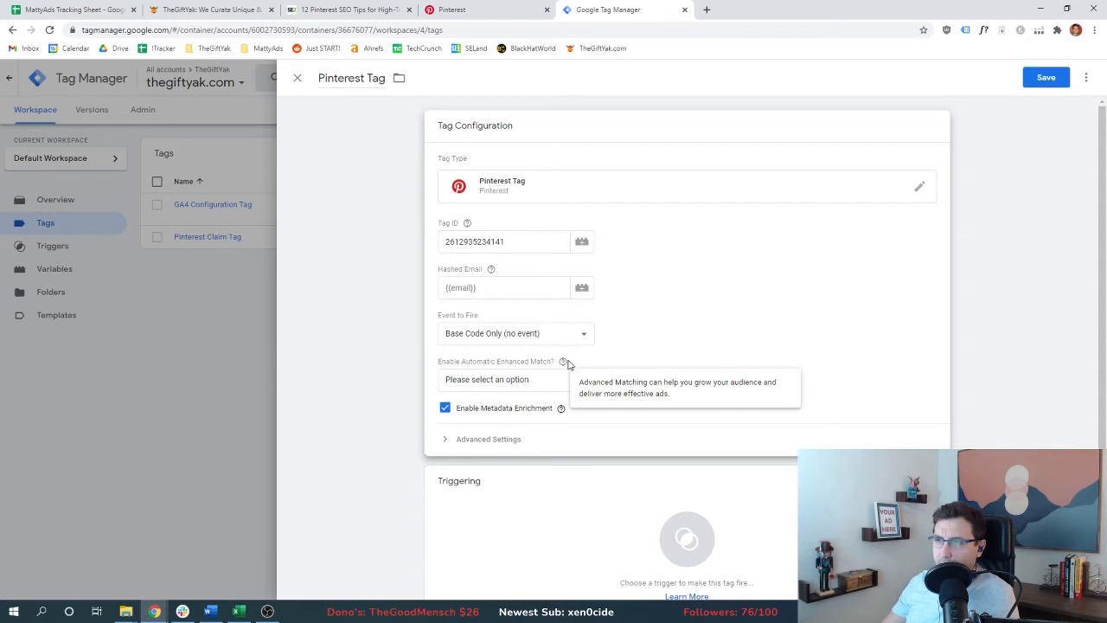
key(Down)
mouse_move(560, 411)
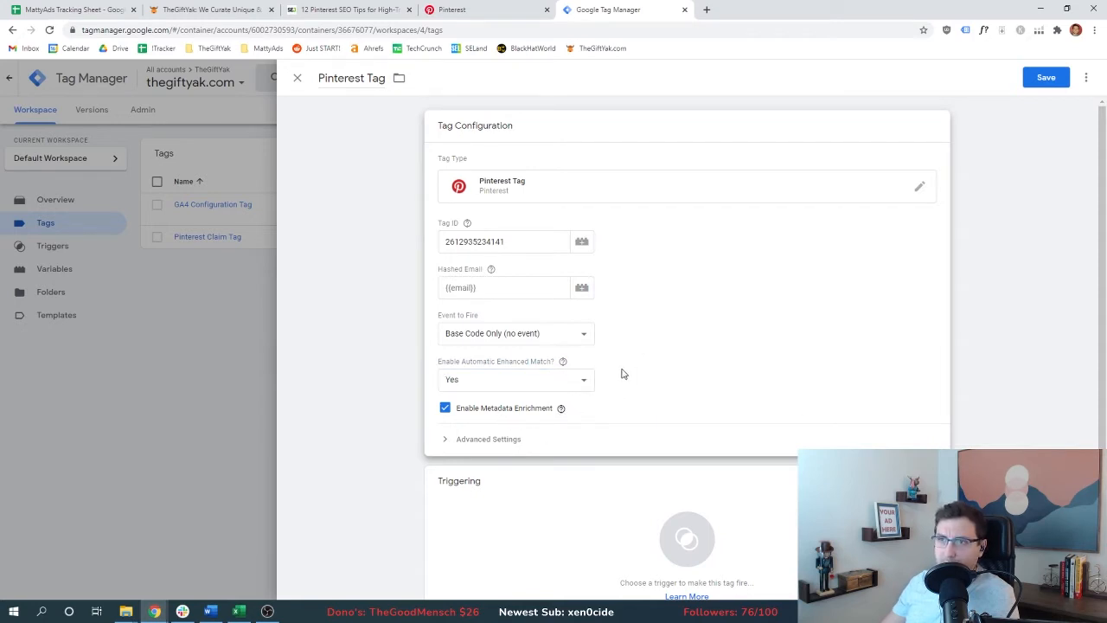
Consult the Analytics Mania pageview tracking guide, then rename the tag "Pinterest Pageview", fire it on All Pages and save it
key(ctrl+shift+t)
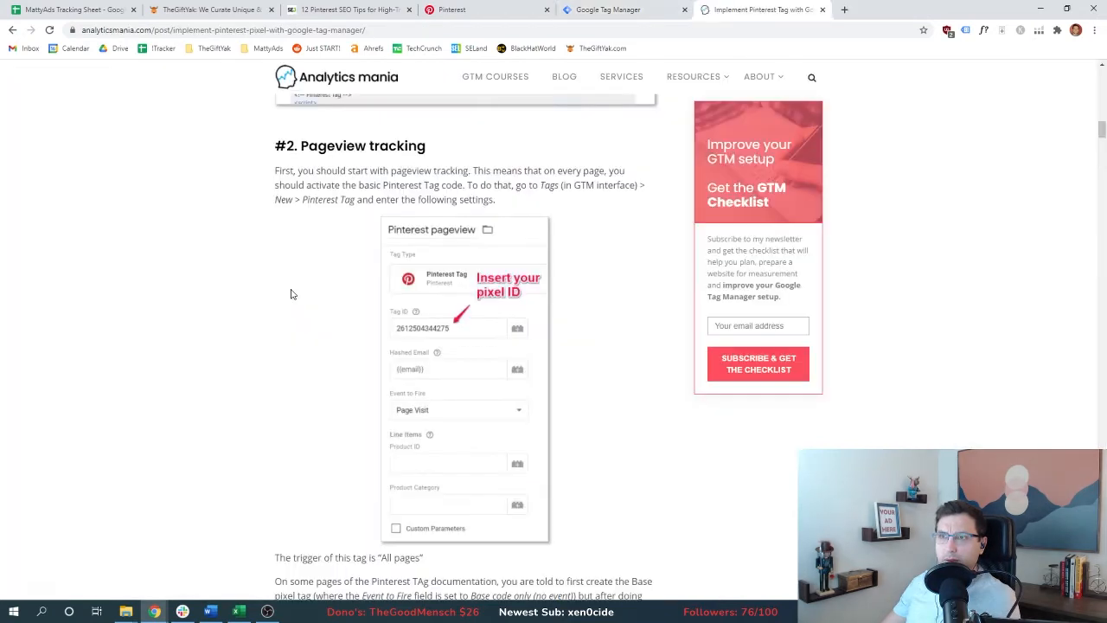
click(620, 8)
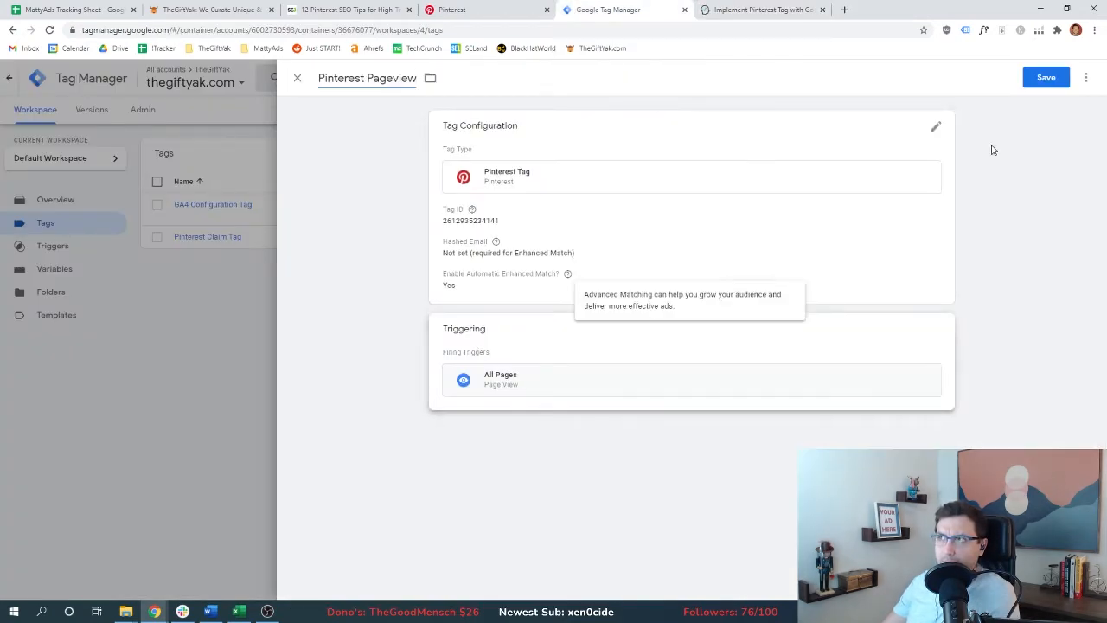
click(1042, 77)
Search Google in a new tab for "pinterest tag chrome extension"
click(844, 9)
text(pinterest chrome extension)
key(Return)
click(144, 84)
text(tag)
key(Return)
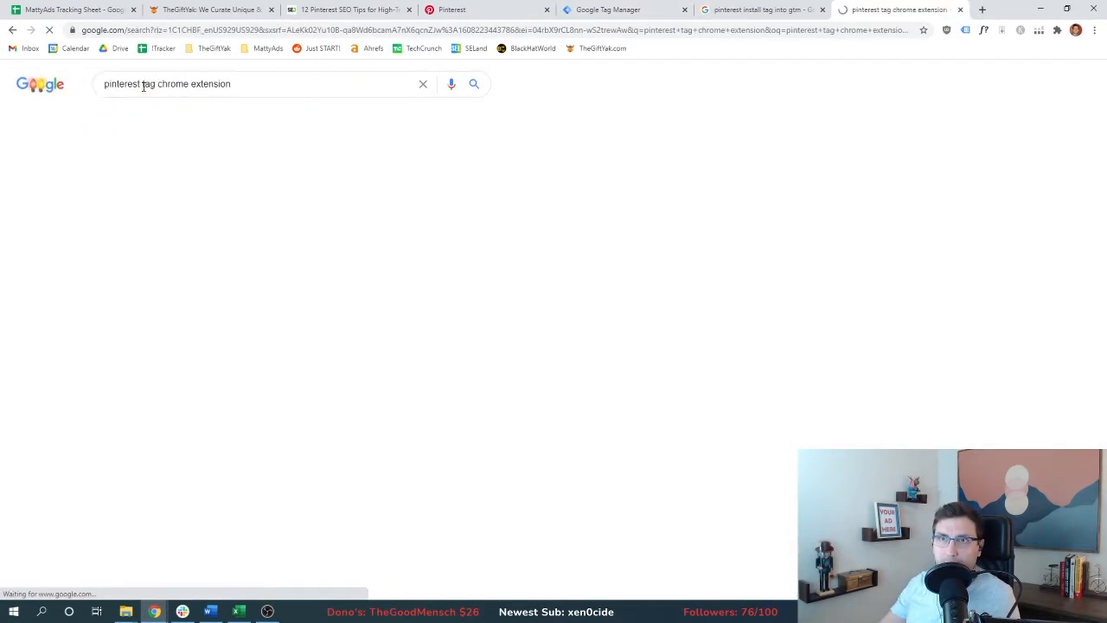
Add the Pinterest Tag Helper extension from the Chrome Web Store and pin it to the browser
click(156, 179)
click(801, 158)
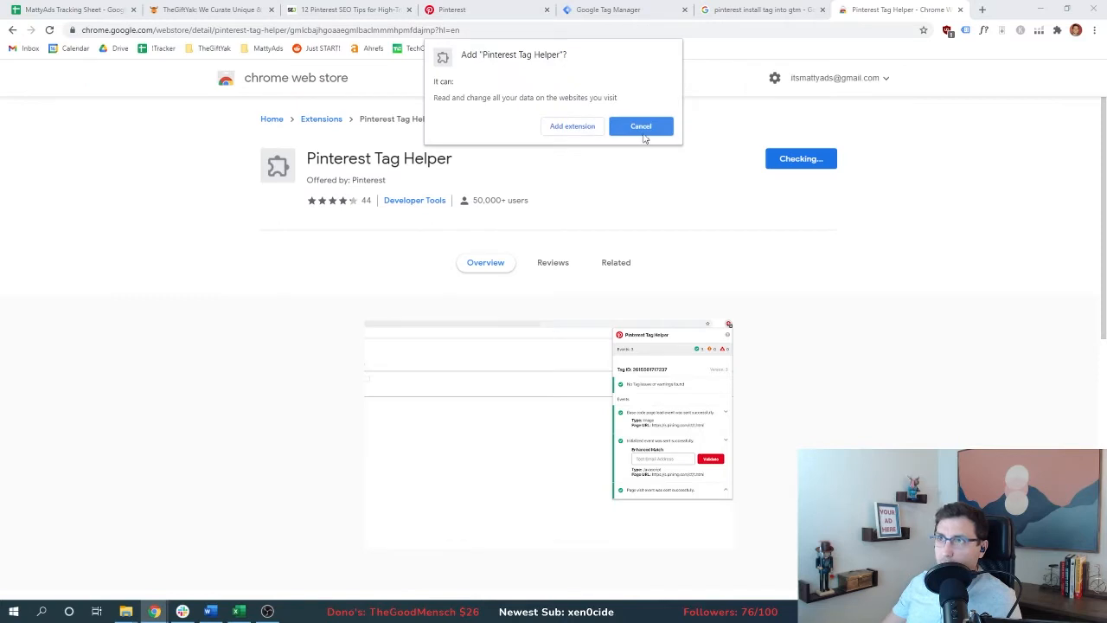
click(649, 134)
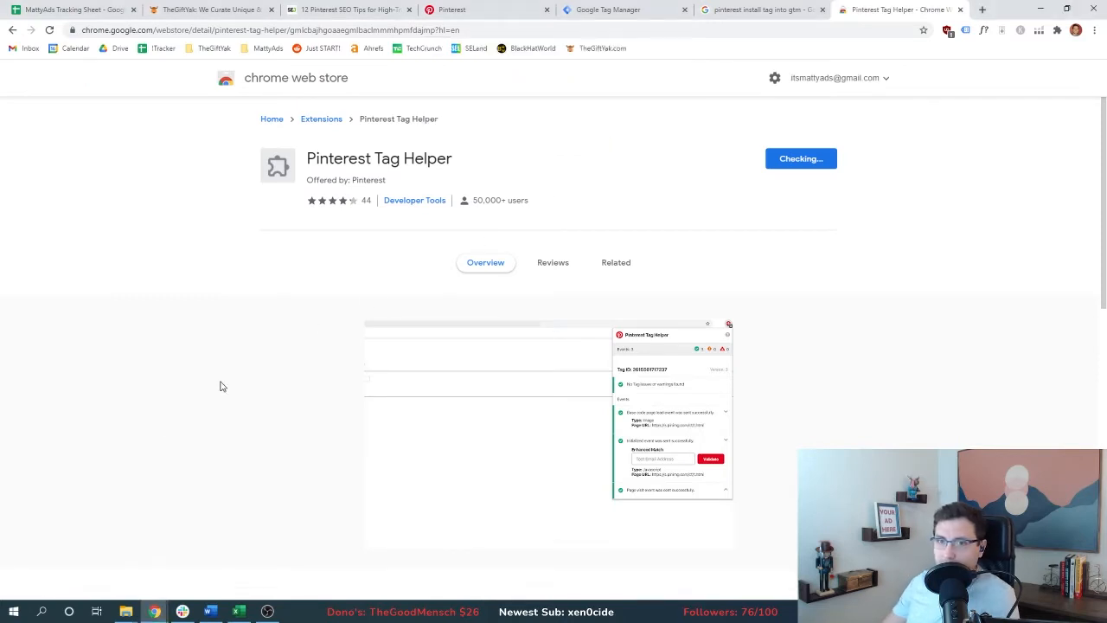
click(1057, 30)
click(1030, 159)
Publish the Tag Manager workspace changes live with "Add Pinterest Tag" as version name and description
key(ctrl+5)
click(1069, 109)
click(501, 209)
text(Add)
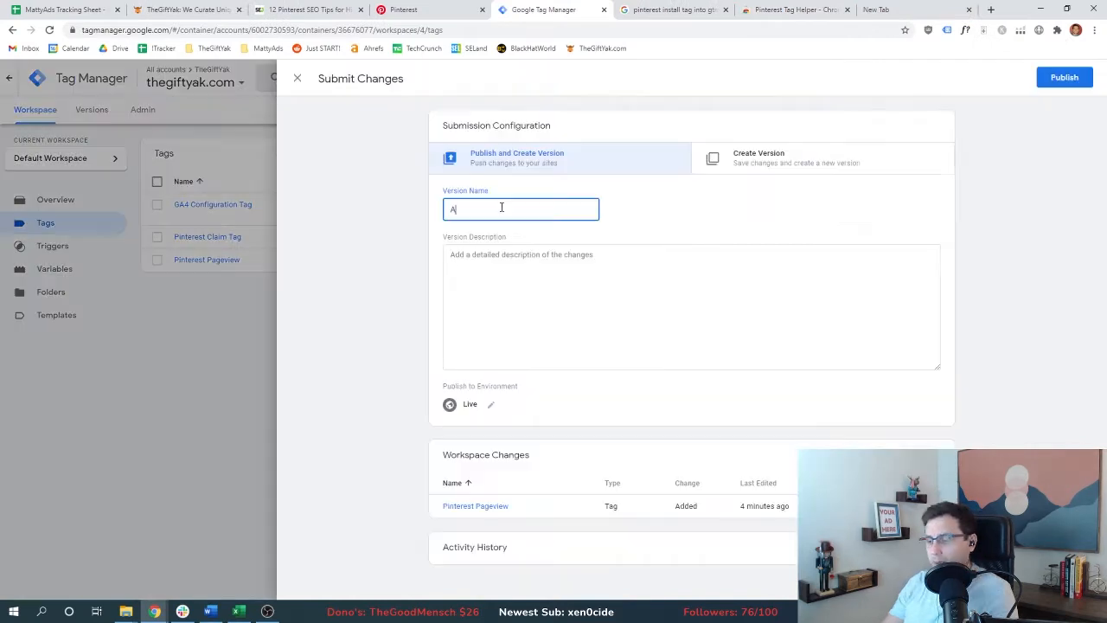
text(Pinteres)
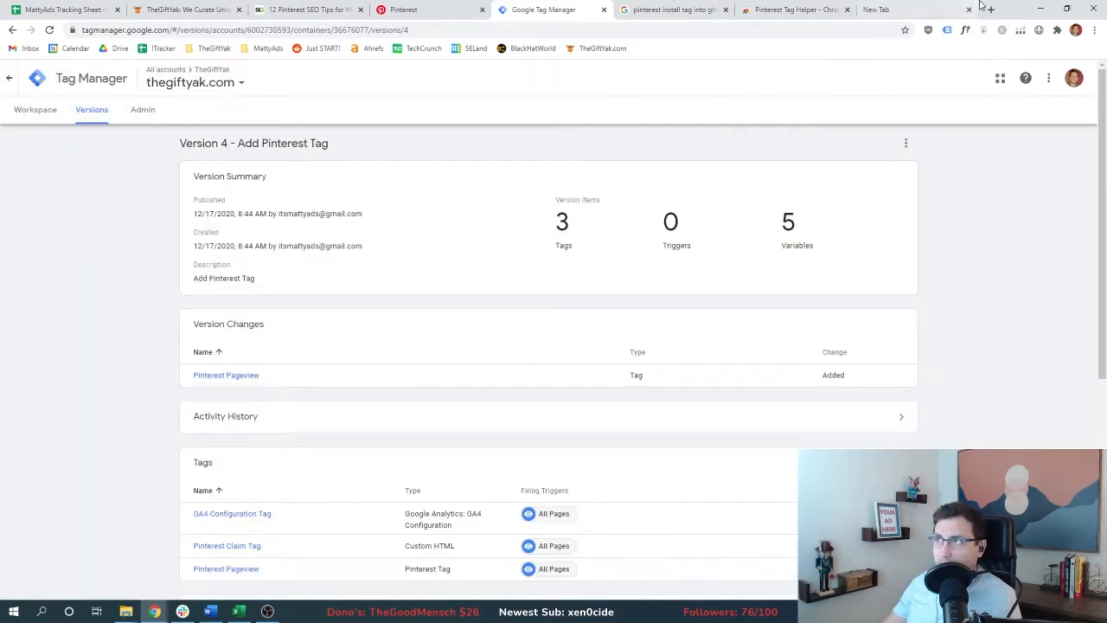
Open TheGiftYak website and inspect its Pinterest tag with Pinterest Tag Helper
click(947, 10)
click(597, 48)
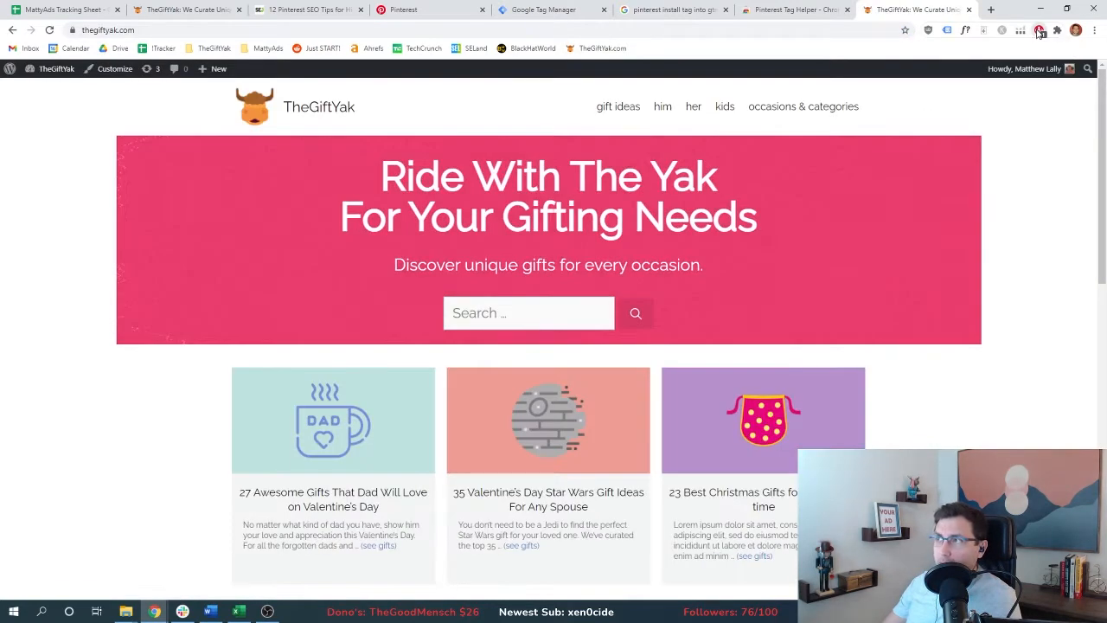
click(1039, 30)
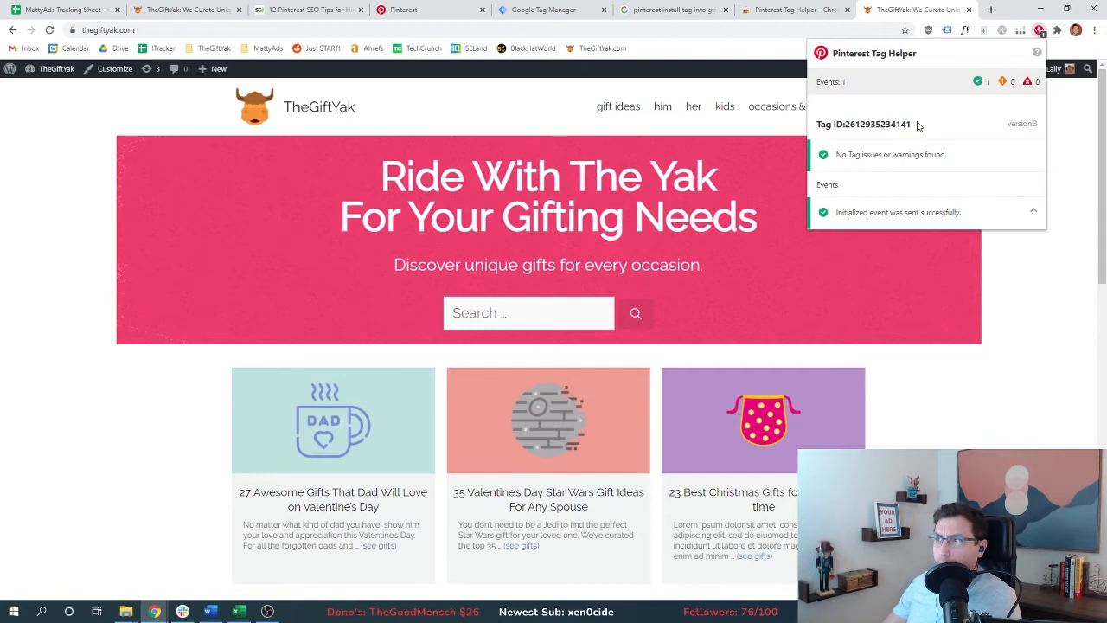
Return to Pinterest, close the manual code dialog and open TheGiftYak's public profile
click(407, 9)
key(Escape)
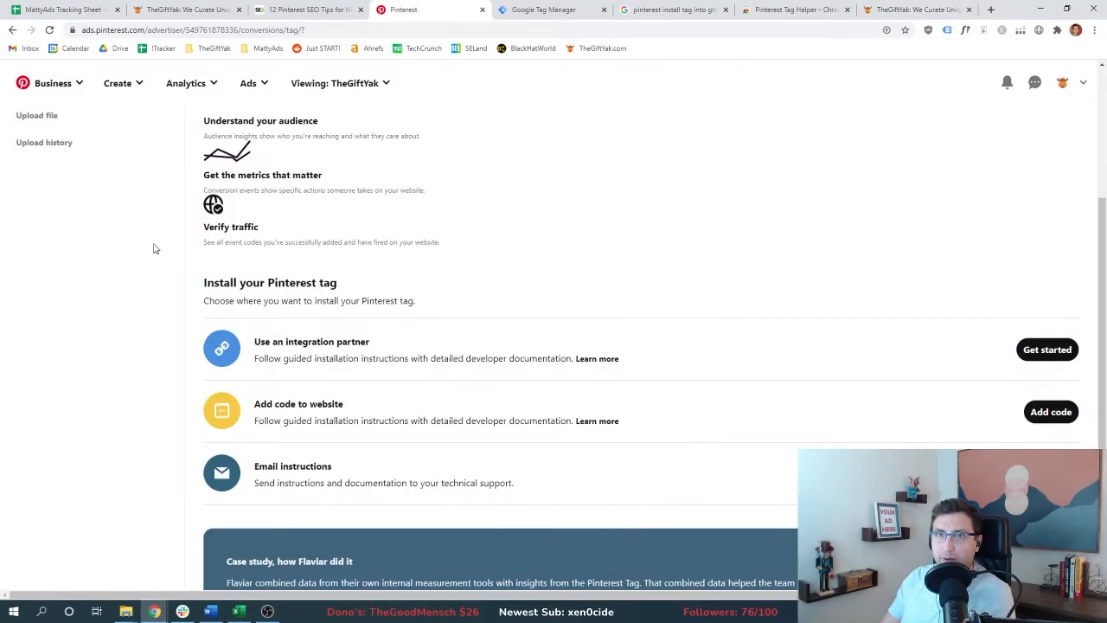
scroll(154, 248, up, 3)
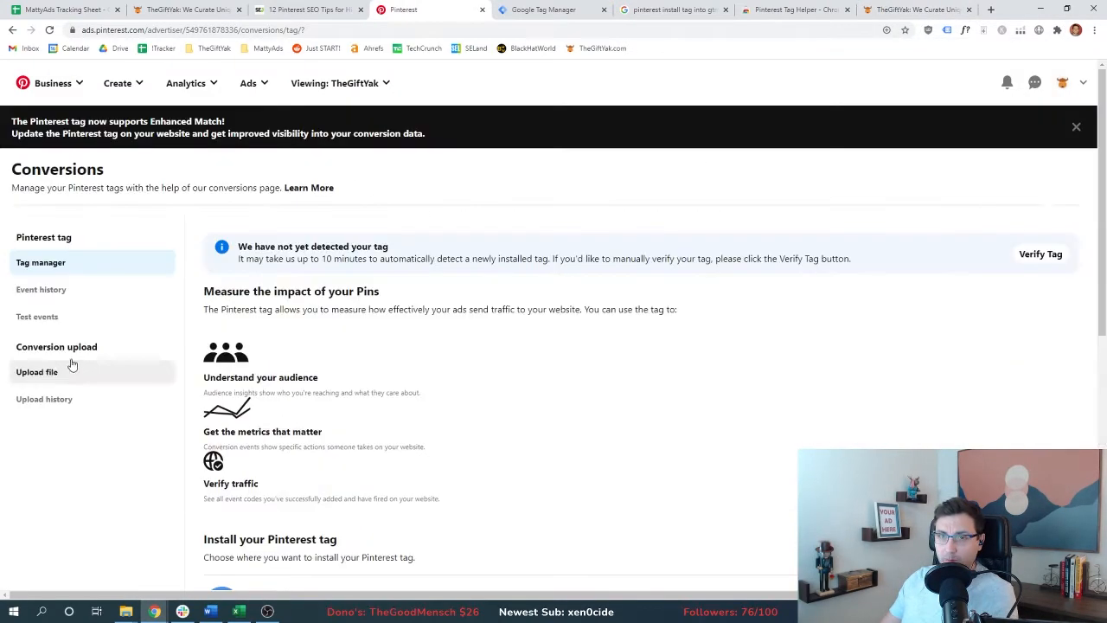
click(1066, 81)
click(899, 154)
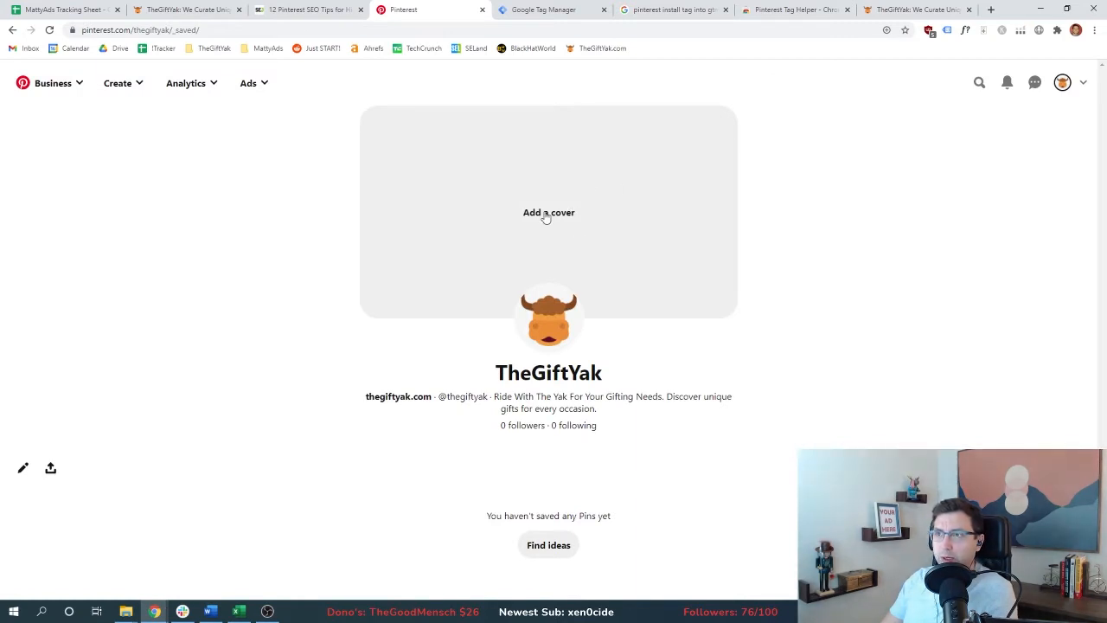
Open Canva in a new tab and create a blank custom-size design with a width of 1920
click(991, 9)
text(canva)
key(Return)
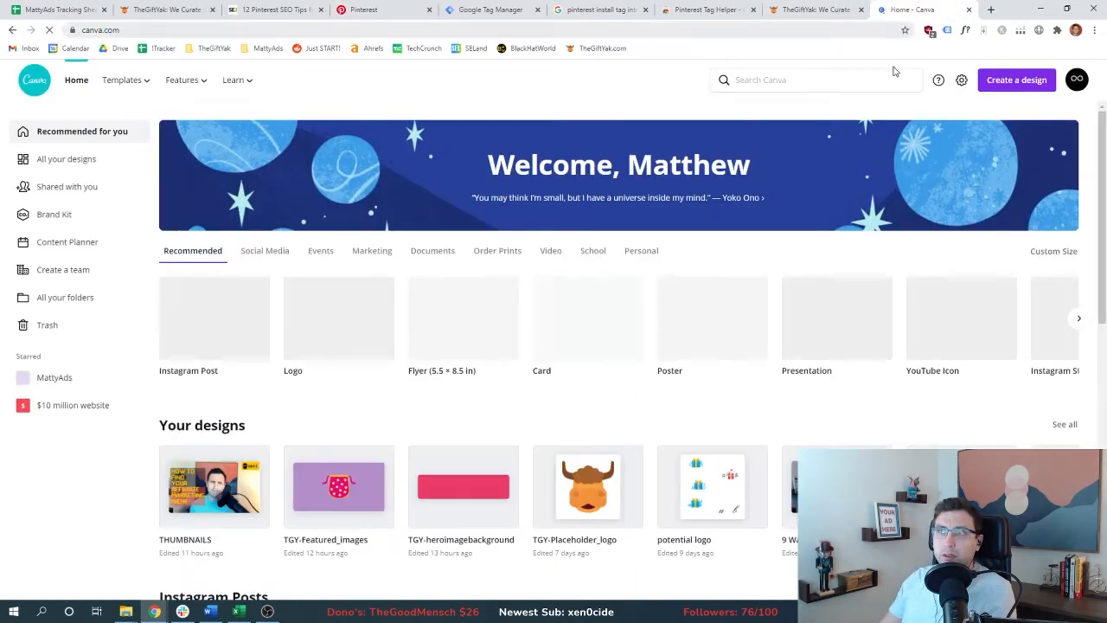
click(999, 80)
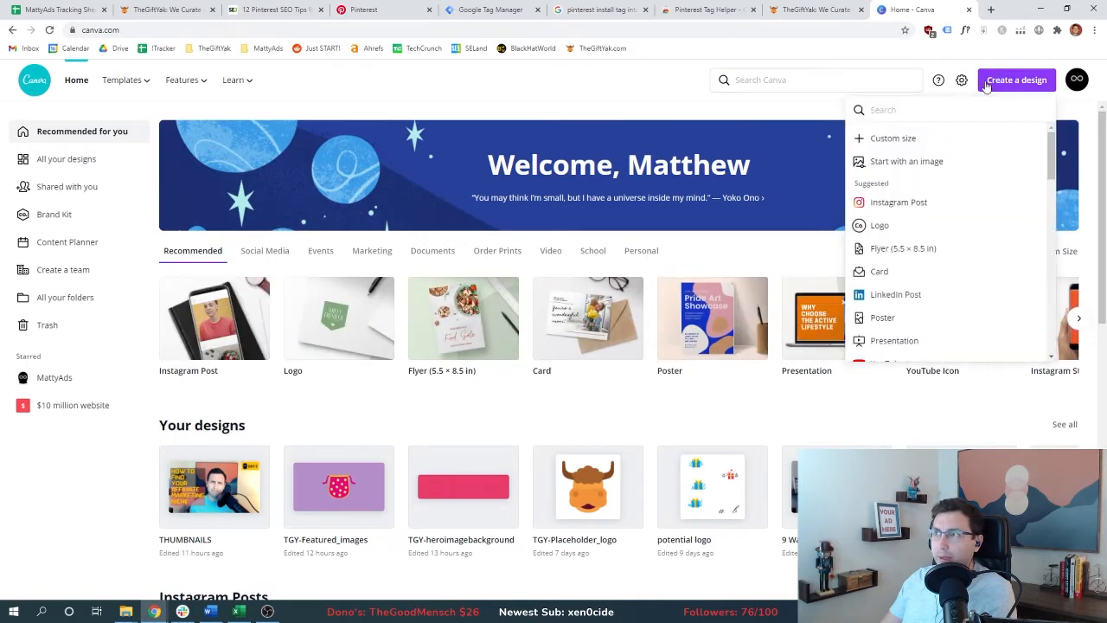
click(886, 136)
click(914, 222)
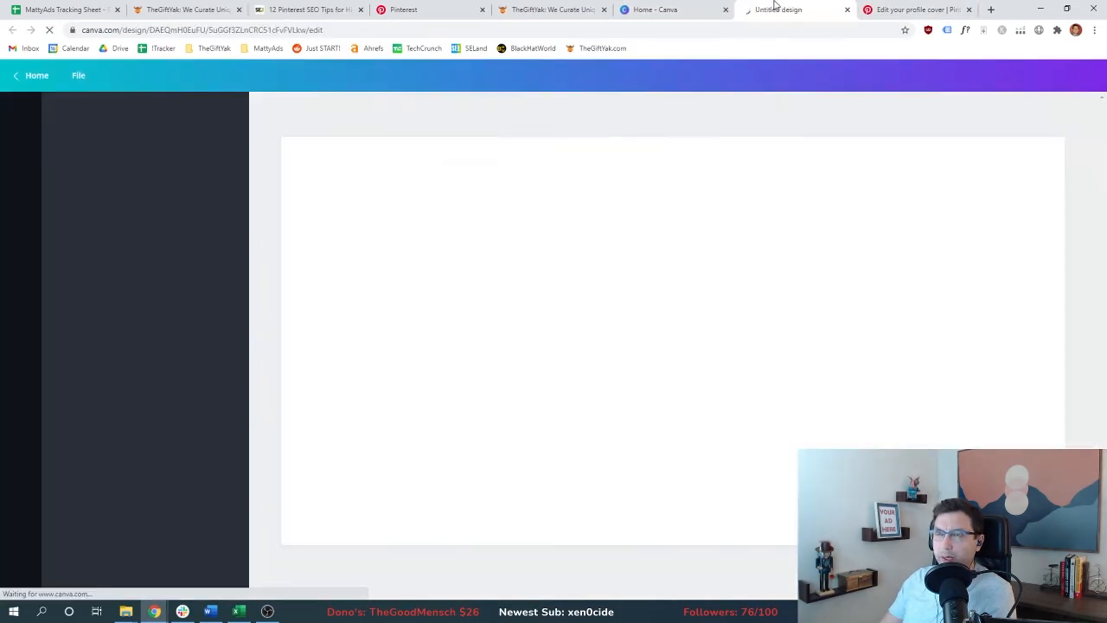
Copy the pink hex code D63864 from the tracking sheet's Colors & Appearance page and apply it as the Canva background color
click(423, 9)
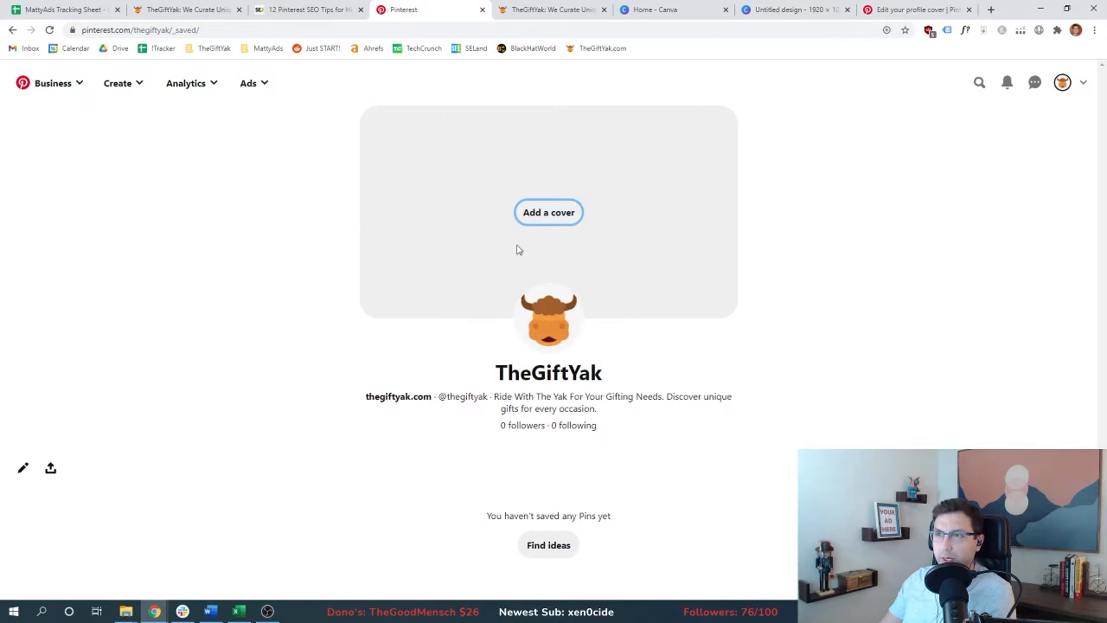
click(65, 10)
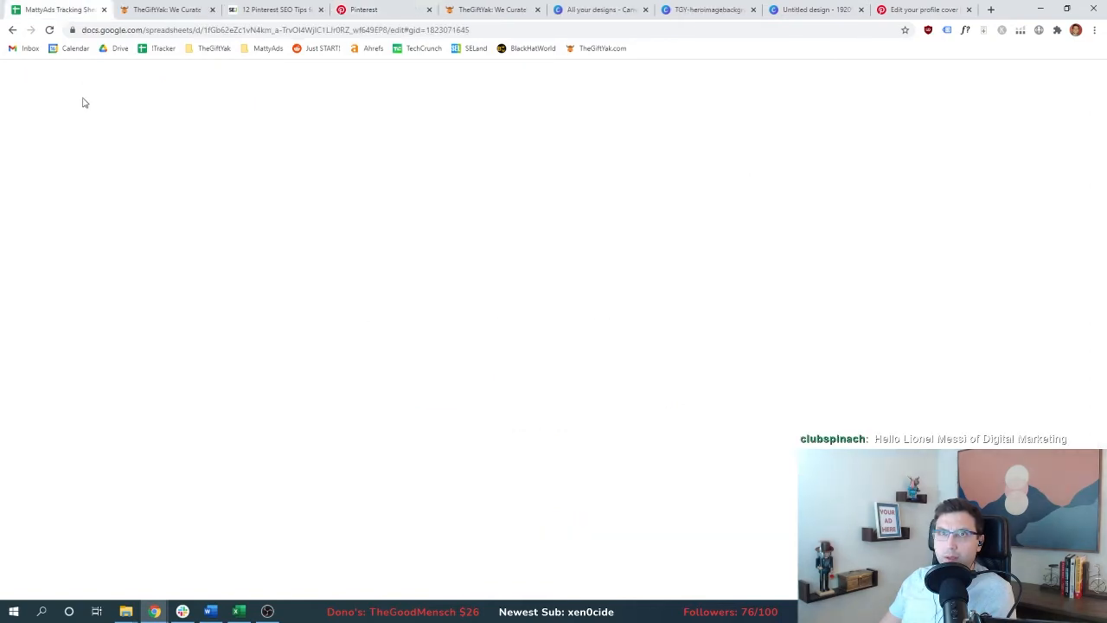
click(750, 587)
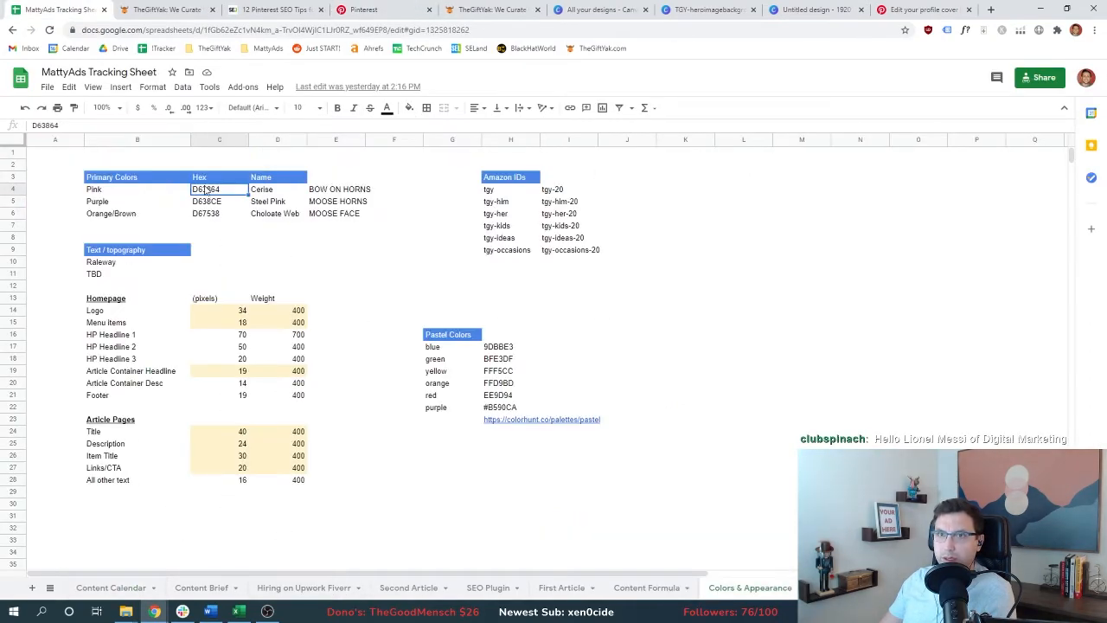
click(817, 10)
click(67, 166)
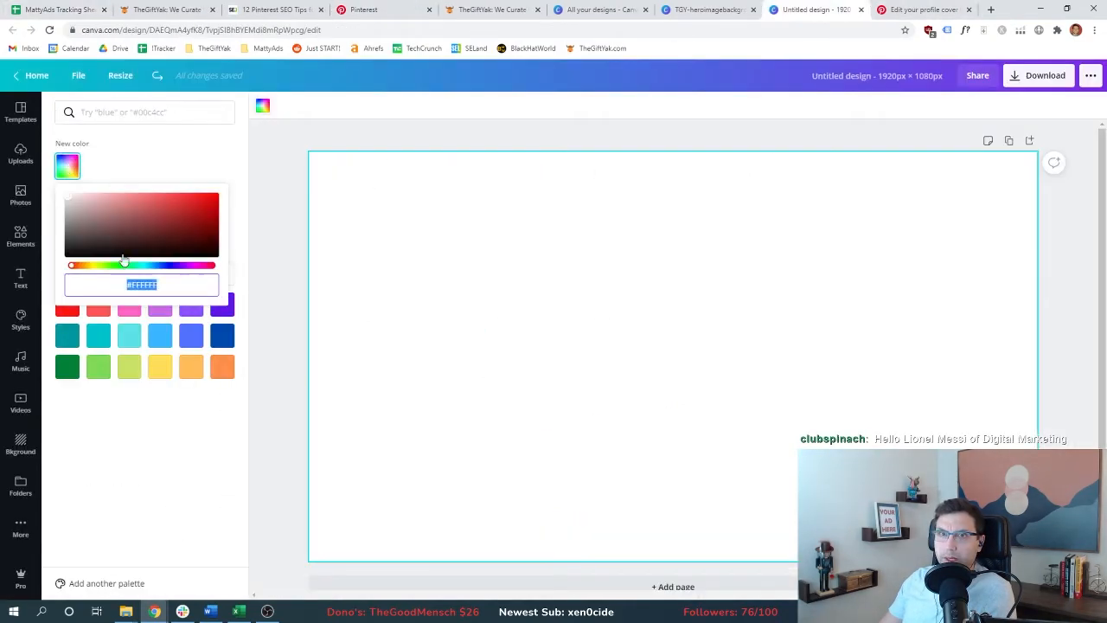
key(ctrl+v)
Add Raleway text reading "RIDE WITH THE YAK FOR YOUR GIFTING NEEDS" with the subline "DISCOVER UNIQUE GIFTS FOR EVERY OCCASSION."
click(20, 277)
click(102, 109)
text(ra)
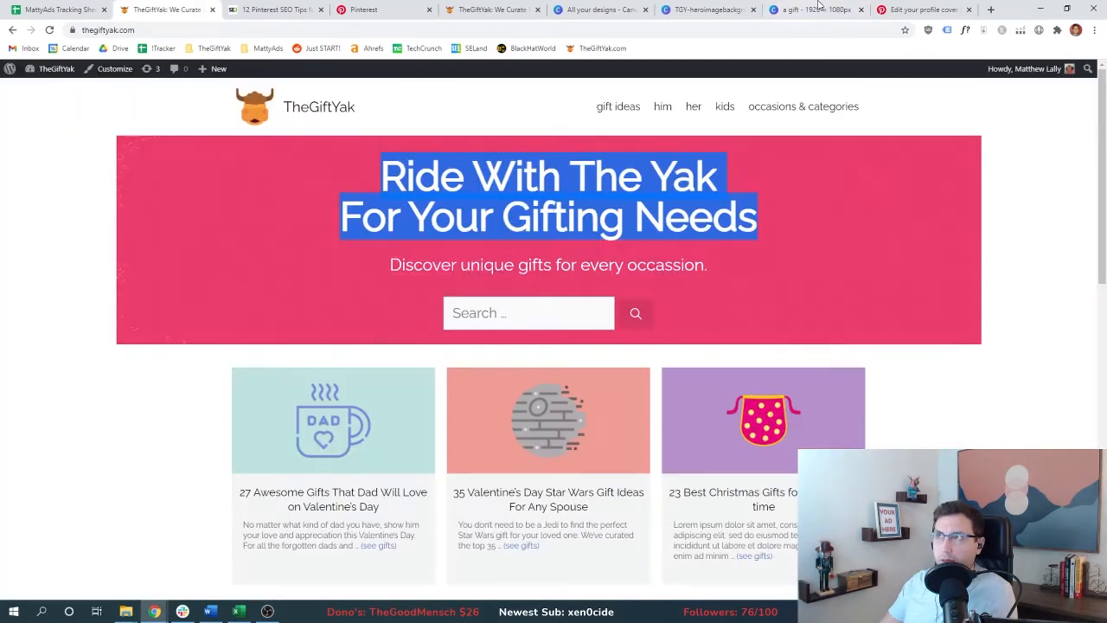
click(817, 9)
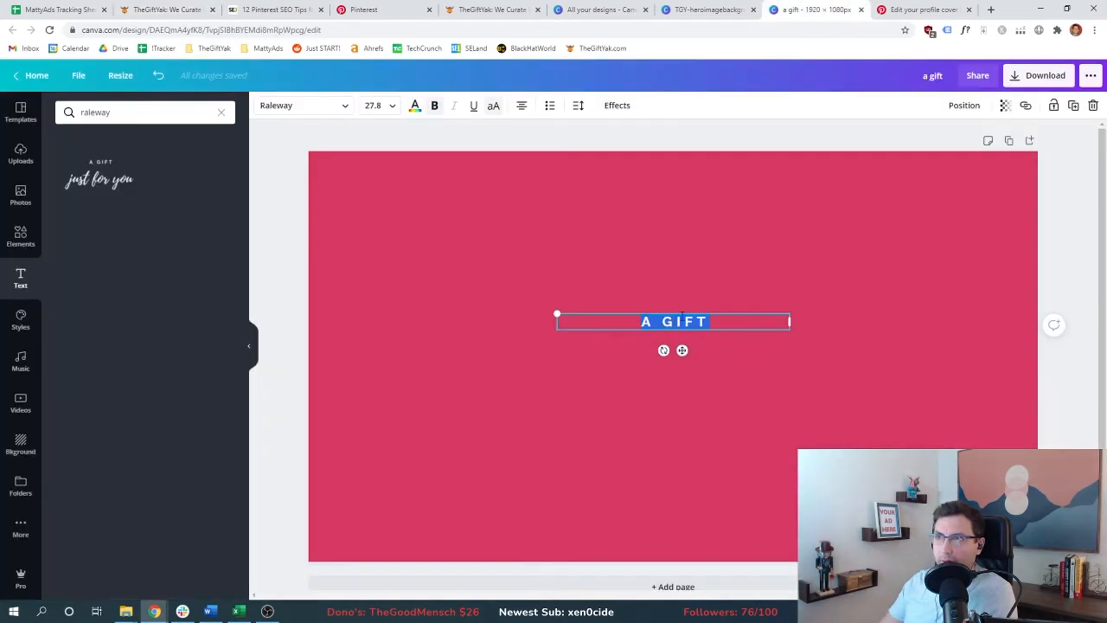
text(RIDE WITH THE YAKFOR YOUR GIFTING NEEDS)
click(976, 174)
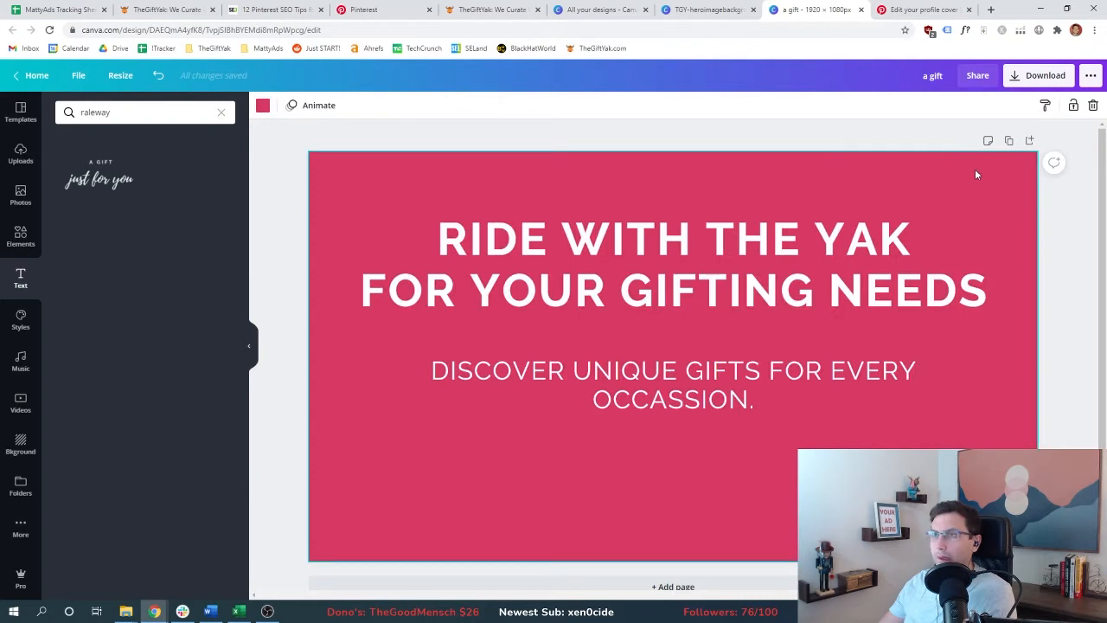
Name the design TGY-Pinterest_Cover, download it and set it as the cover of TheGiftYak's Pinterest profile
click(932, 76)
text(TGY-Pinterest_Cover)
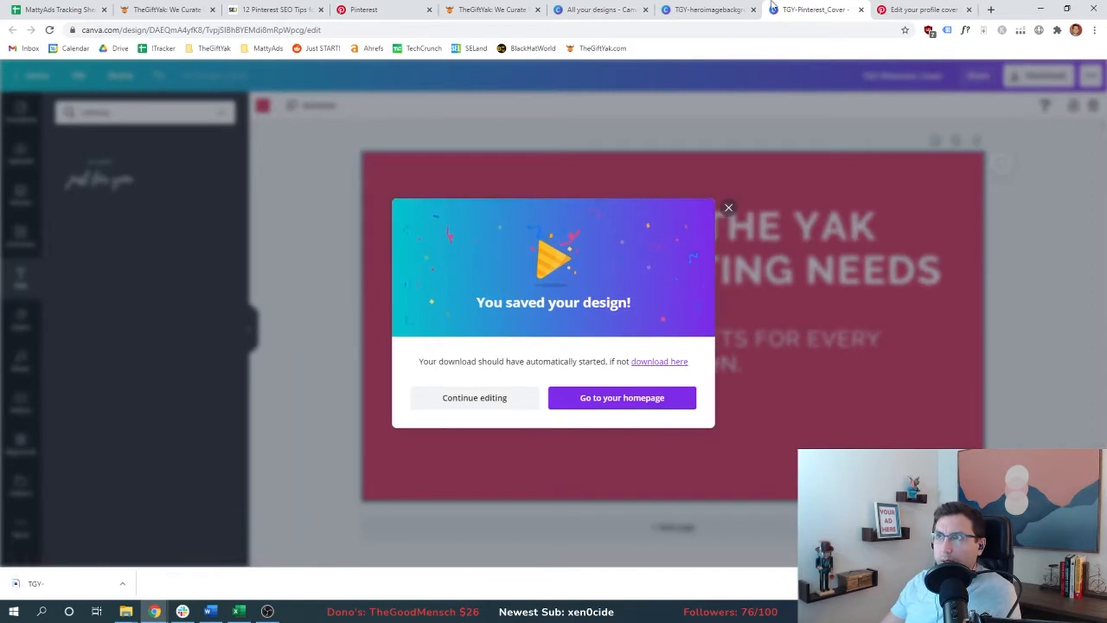
click(922, 9)
click(372, 9)
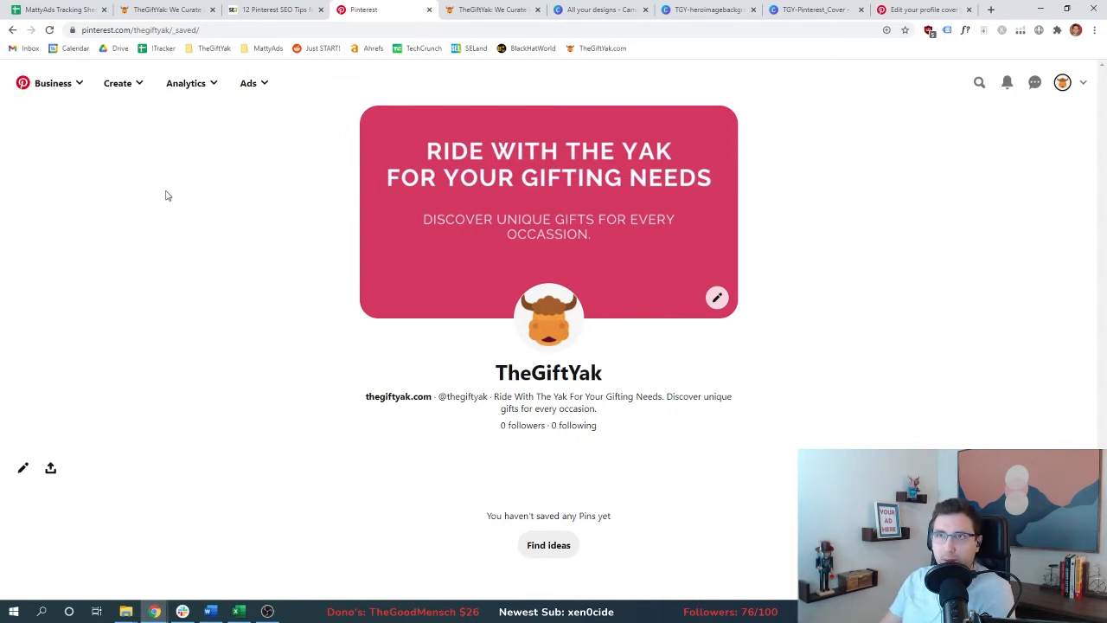
Review the content calendar in the tracking sheet, the Star Wars Valentine's gift article and Pinterest's cover specs
key(ctrl+1)
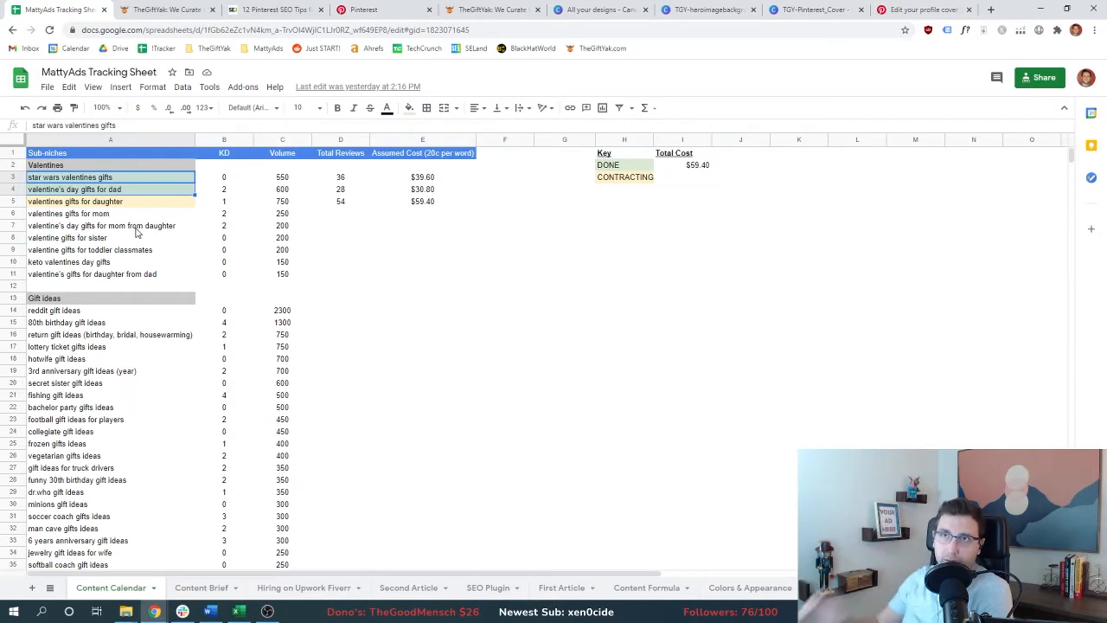
key(ctrl+2)
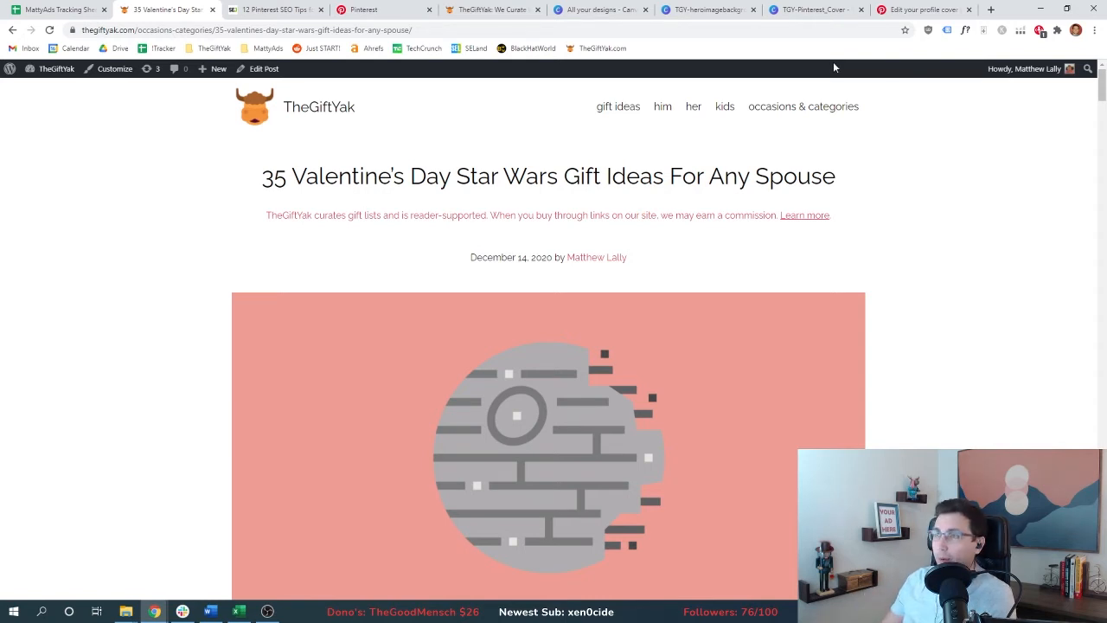
click(917, 10)
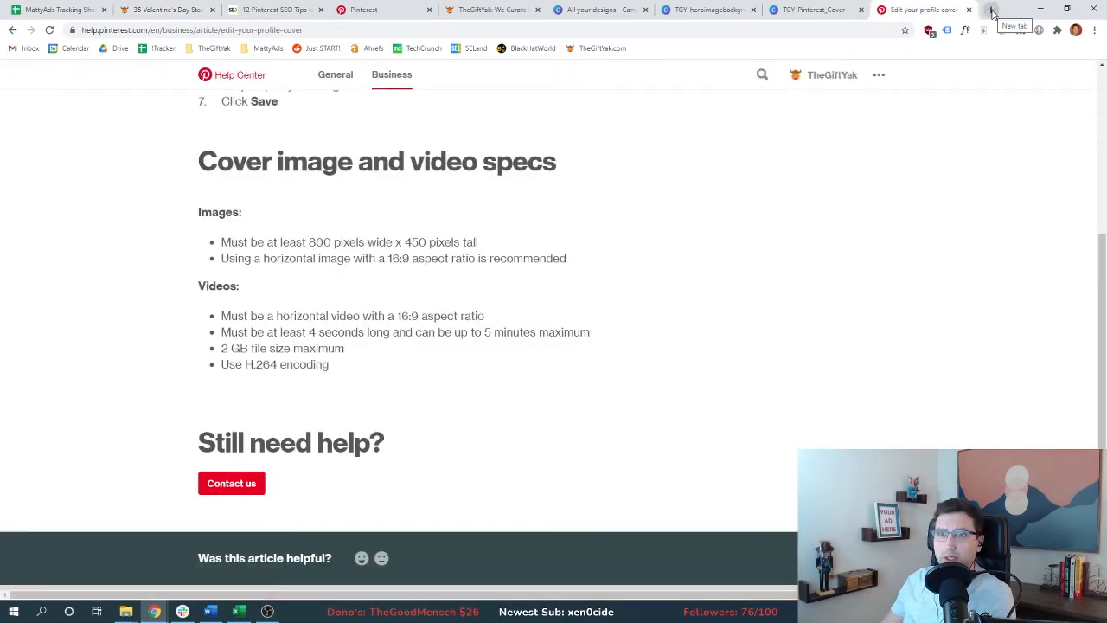
key(ctrl+4)
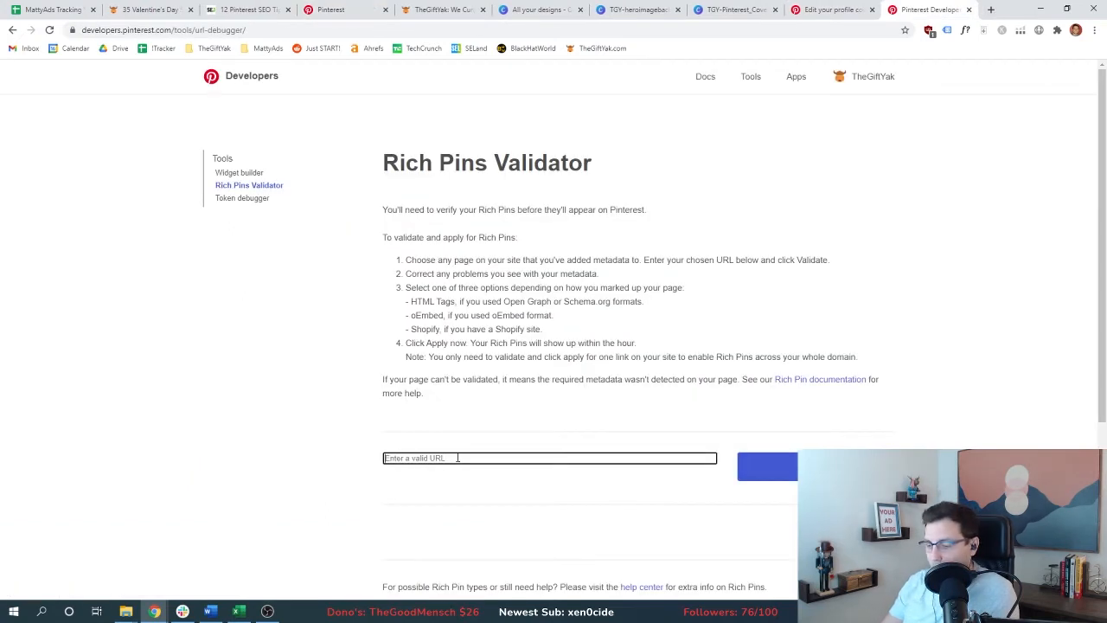
text(http)
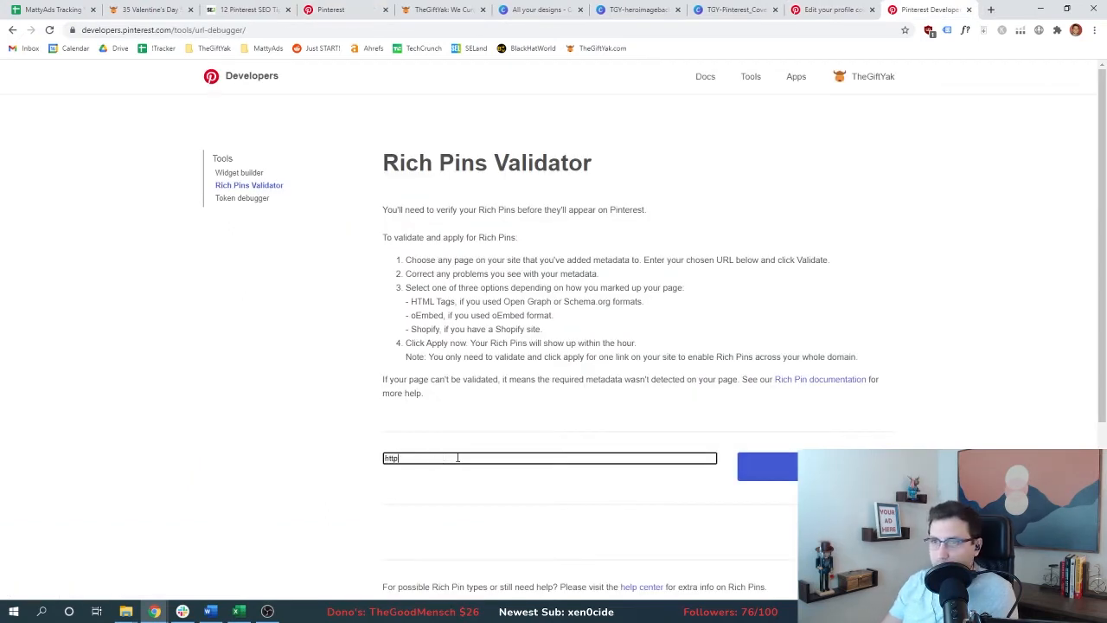
text(s://thegiftyak.com)
click(766, 469)
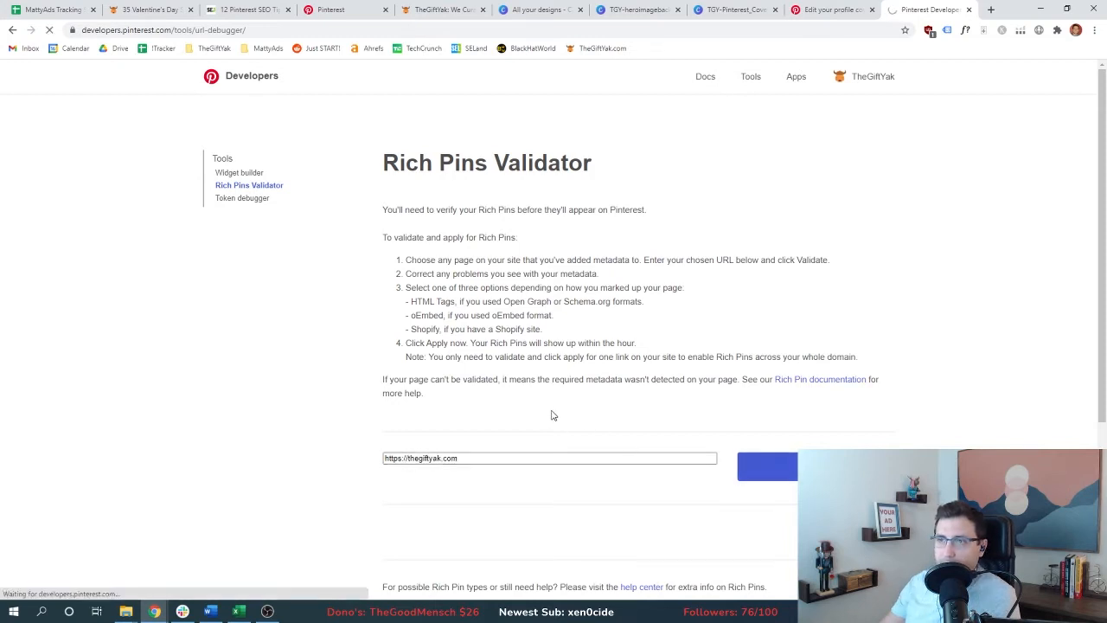
Submit the URL of the 35 Valentine's Day Star Wars gift ideas article to the Rich Pins Validator
triple_click(576, 458)
text(https://thegiftyak.com/occasions-categories/35-valentines-day-star-wars-gift-ideas-for-any-spouse)
click(766, 476)
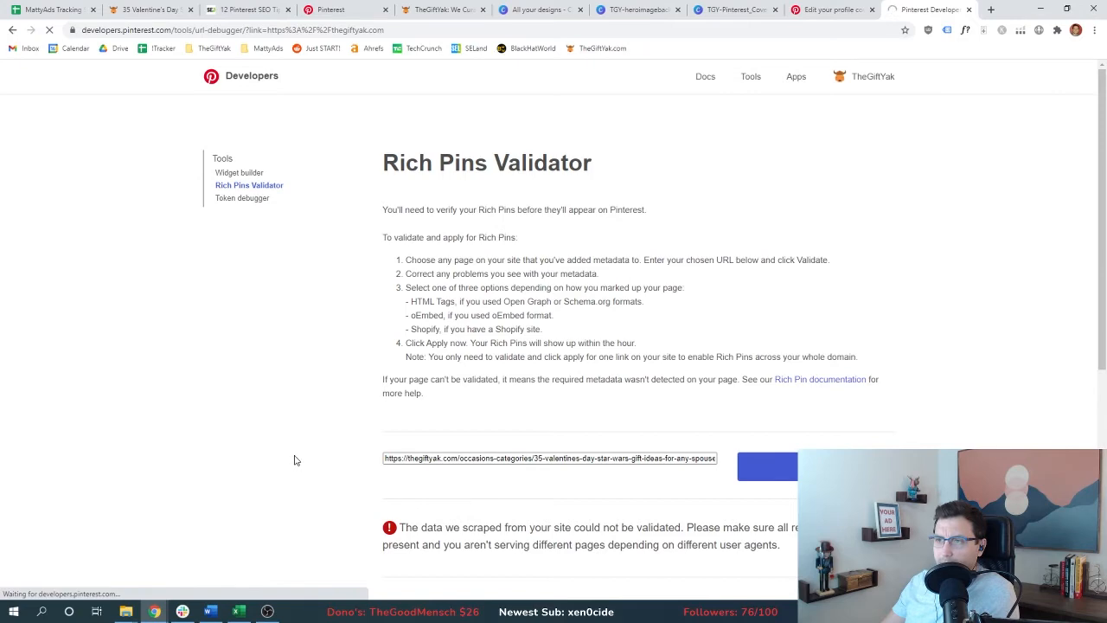
click(152, 9)
click(926, 9)
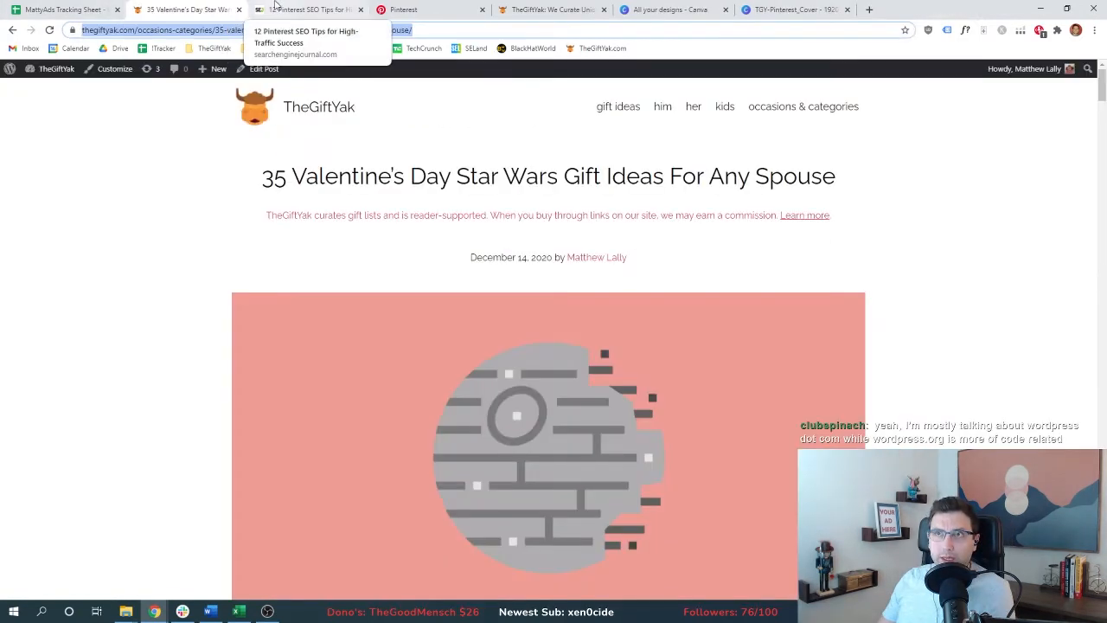
Open pinterest.com in a new tab, search for "gift" and choose the "gifts for boyfriend" suggestion
click(374, 8)
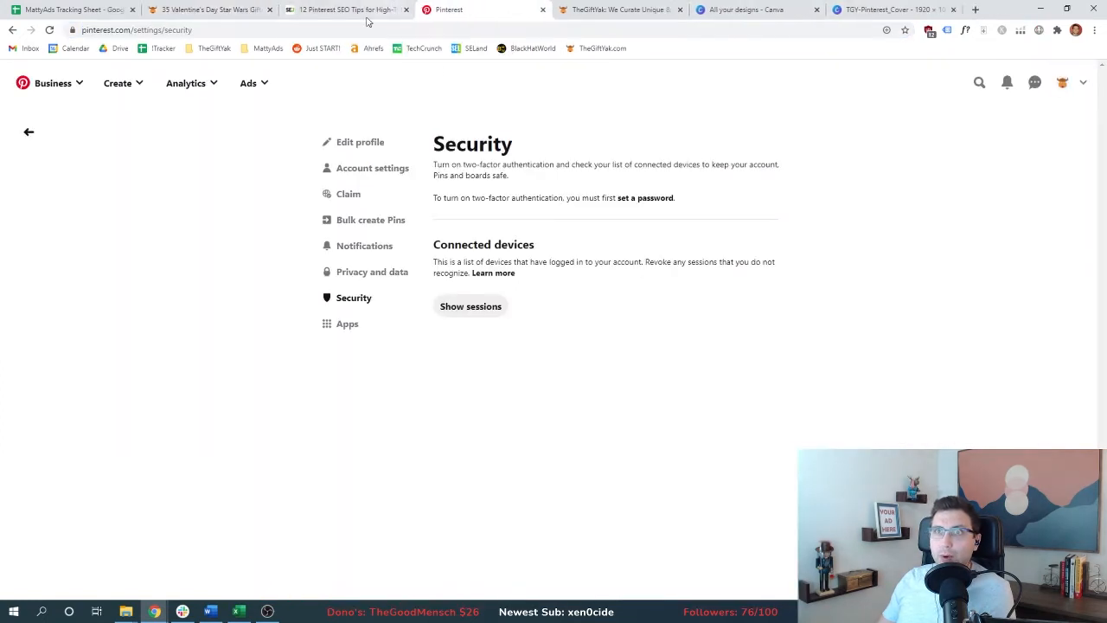
click(983, 9)
text(pinterest)
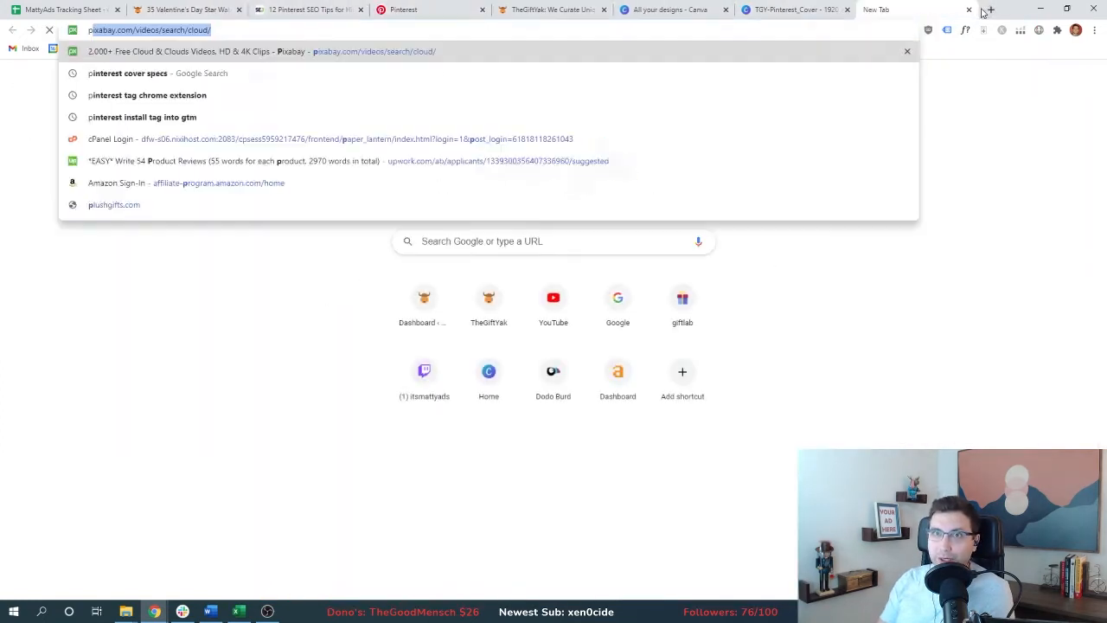
text(.com)
key(Return)
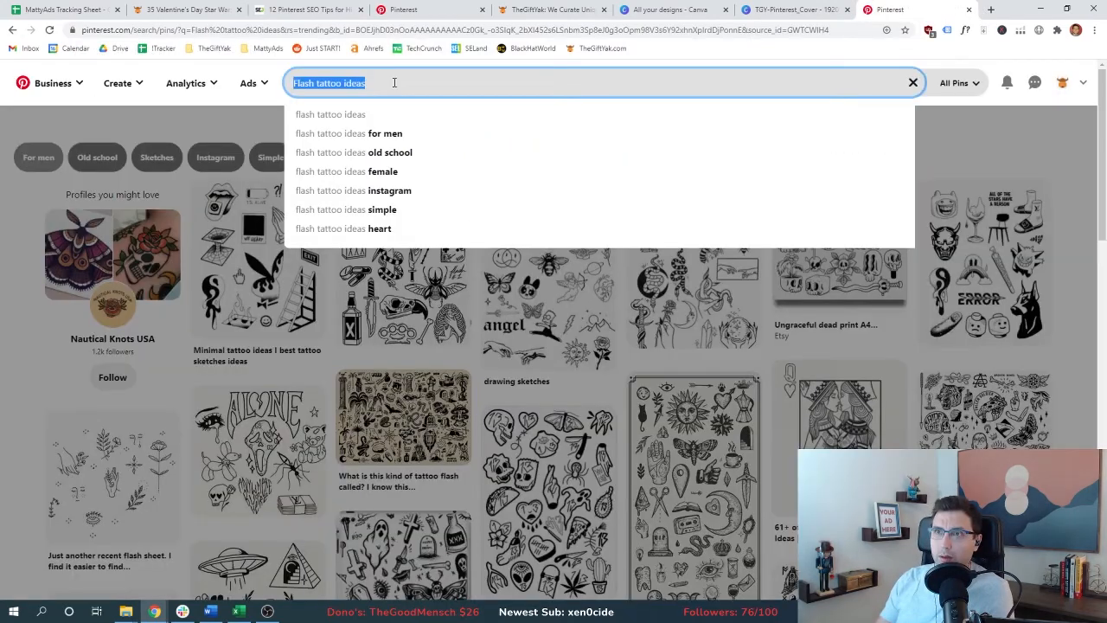
text(gift)
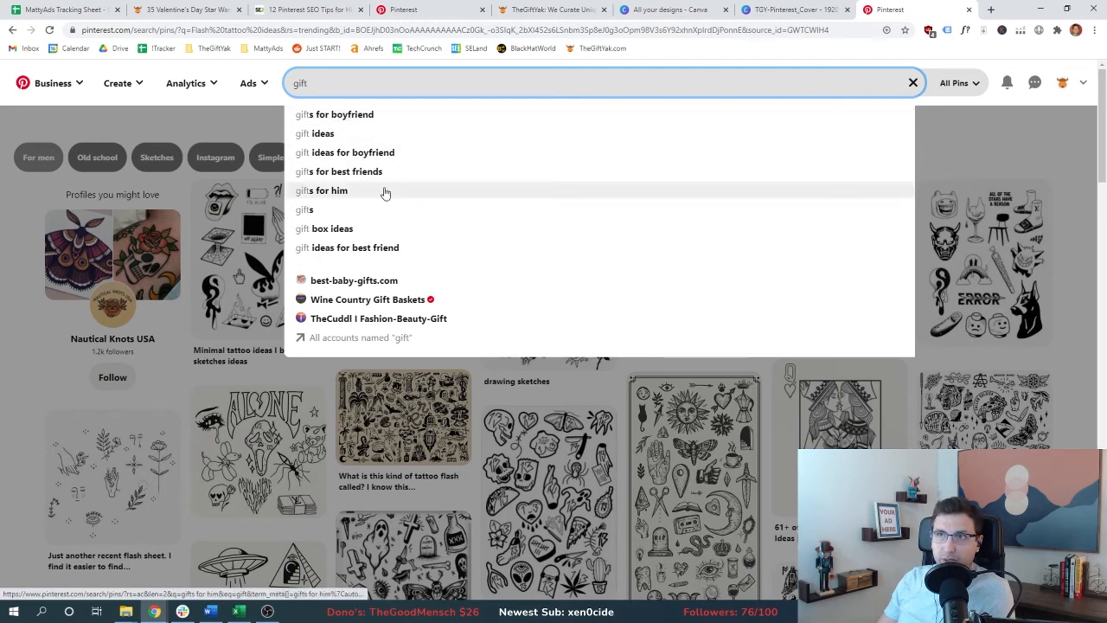
click(341, 114)
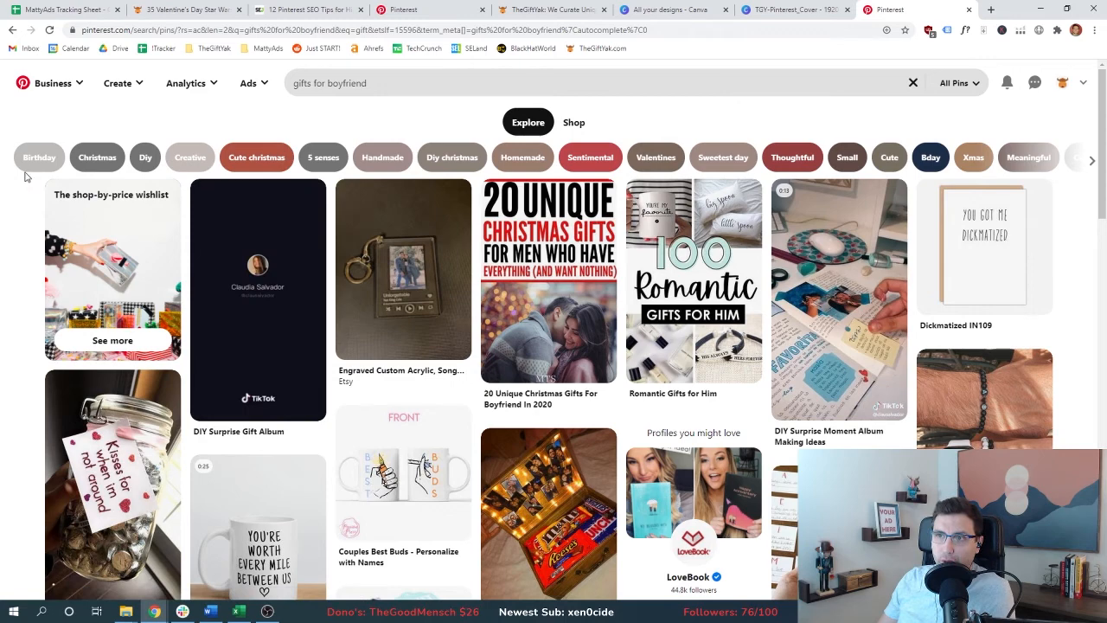
Explore keyword suggestions by narrowing the search to "gifts for boyfriend birthday to buy", and return to "gifts for boyfriend"
click(431, 78)
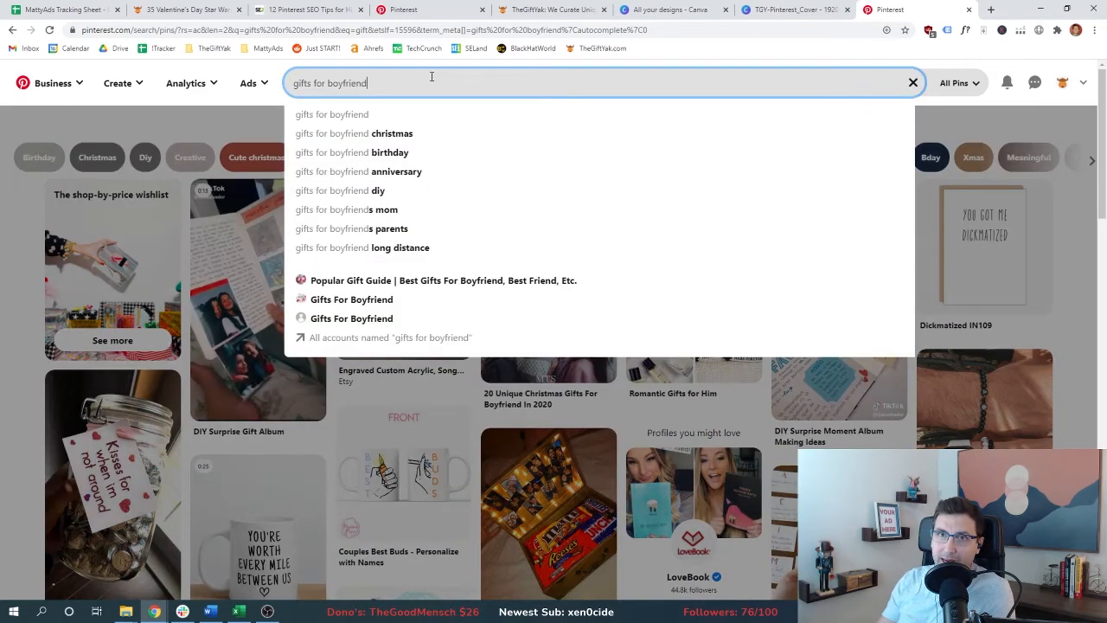
text(birthday)
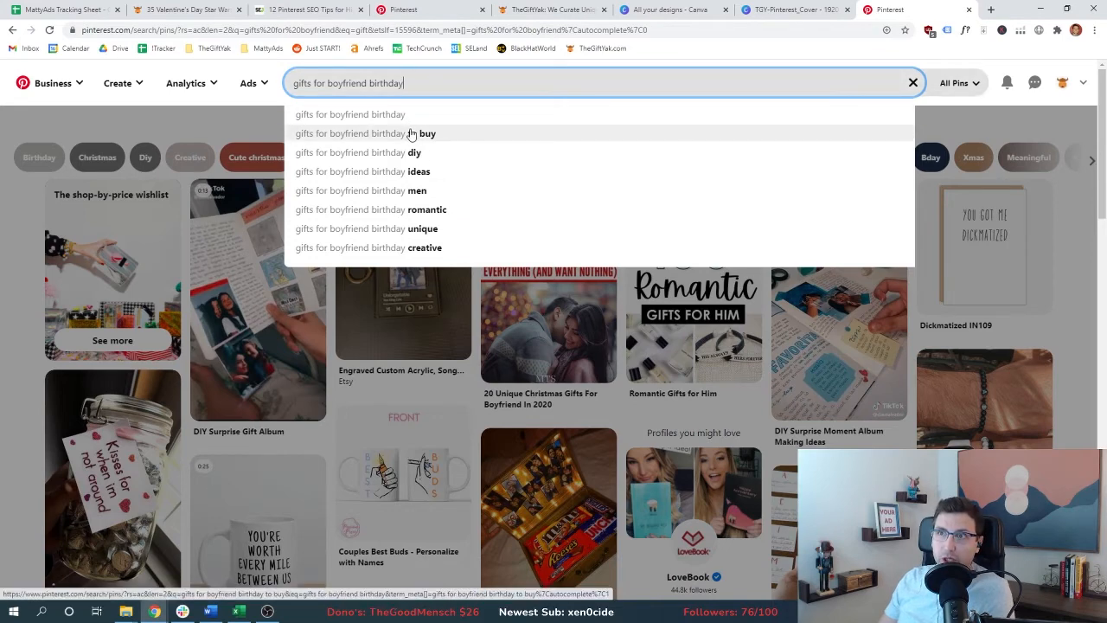
click(414, 139)
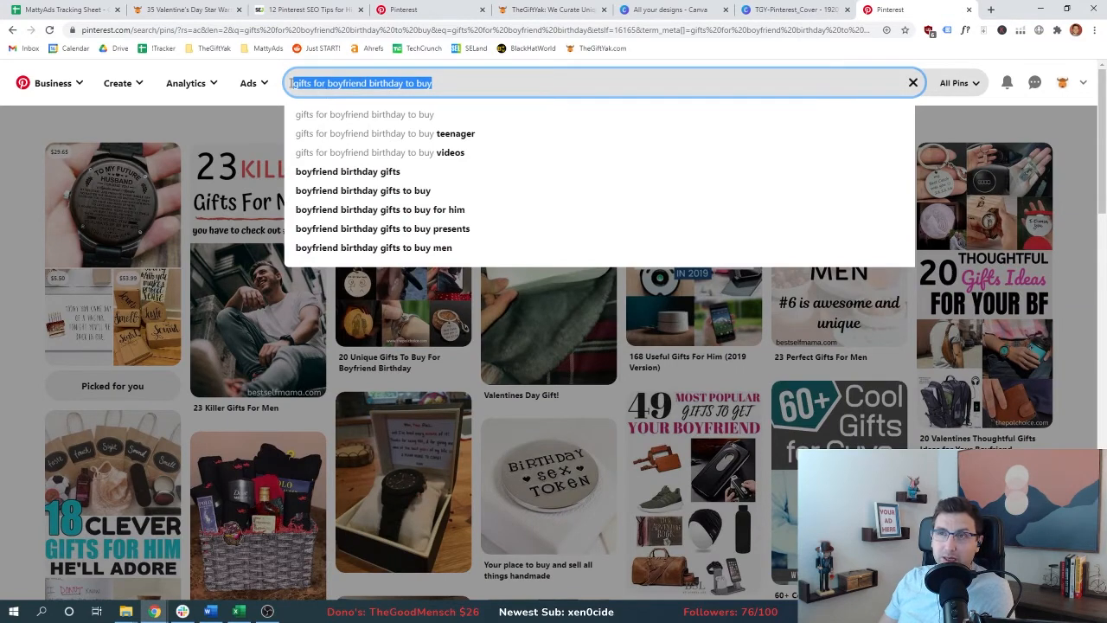
click(364, 83)
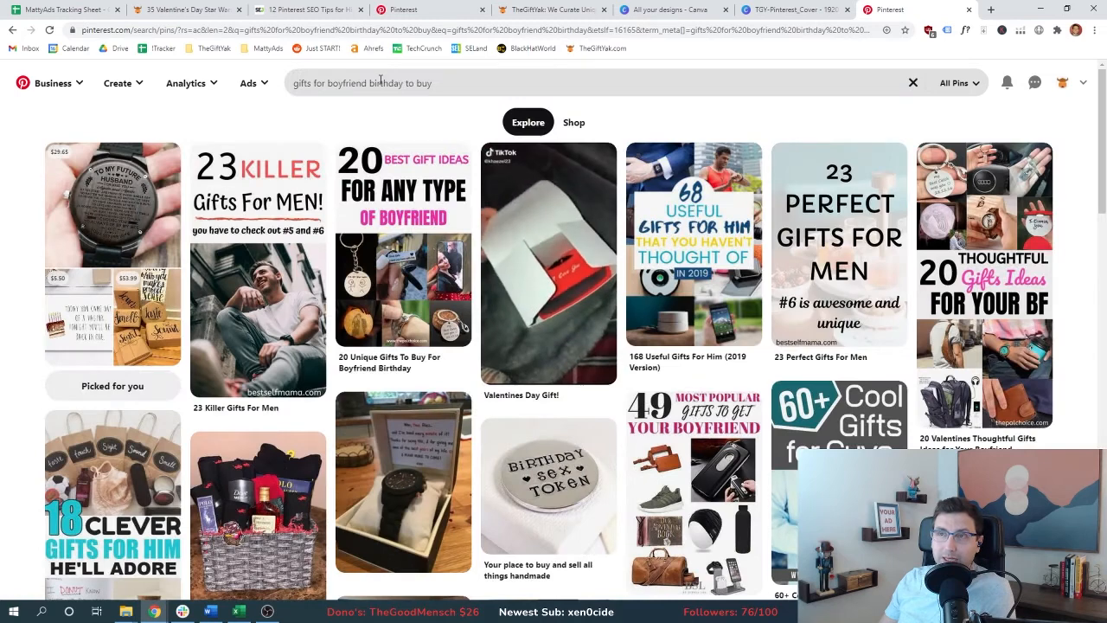
click(383, 83)
click(219, 108)
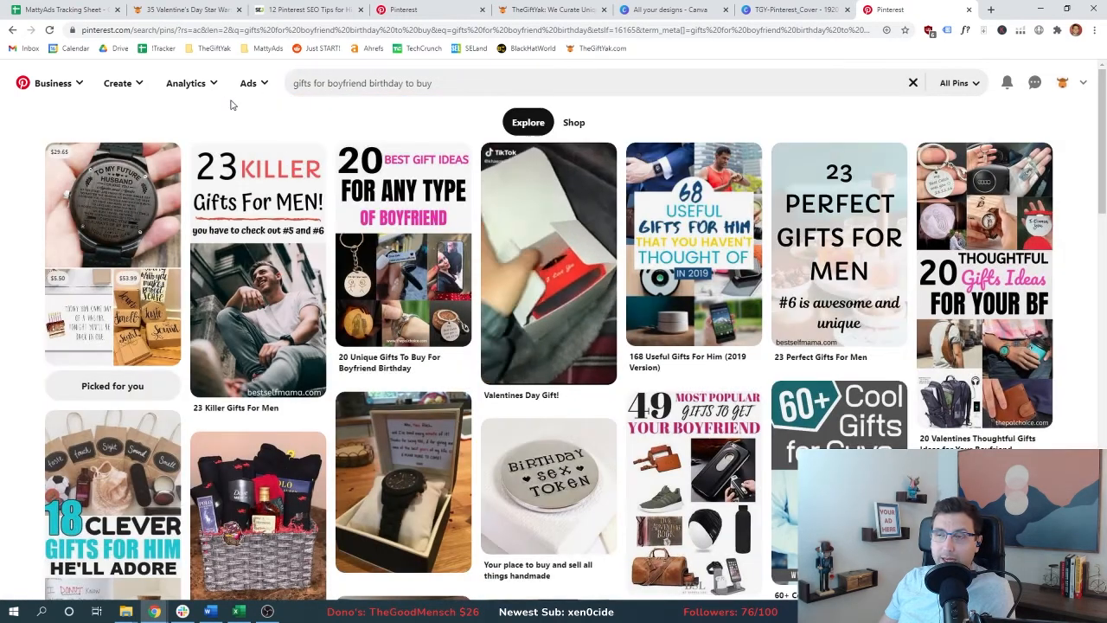
click(382, 84)
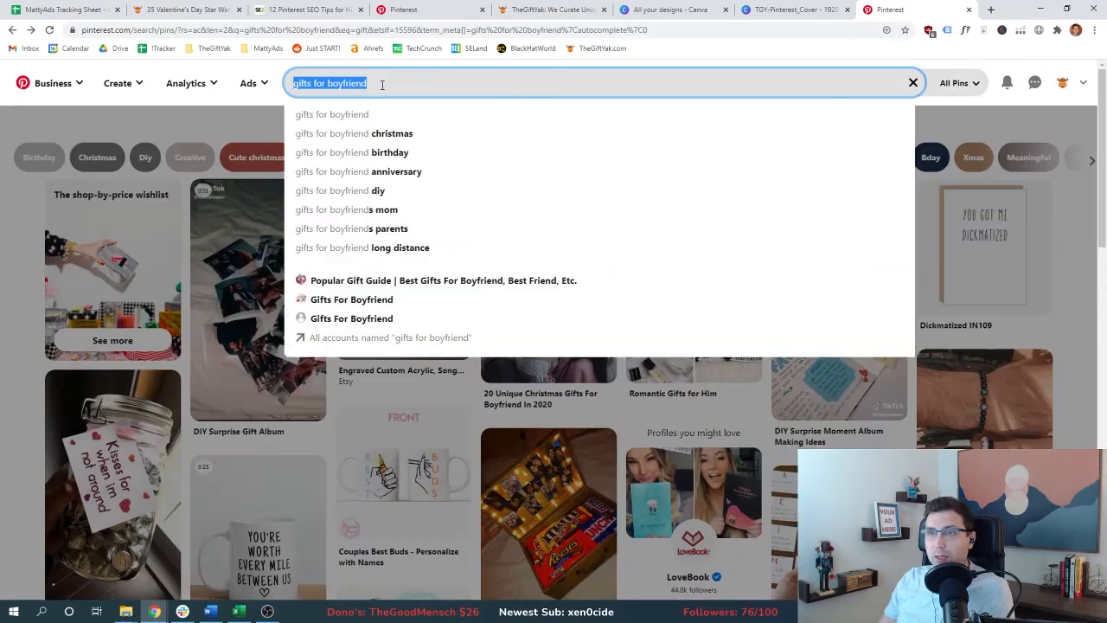
click(381, 85)
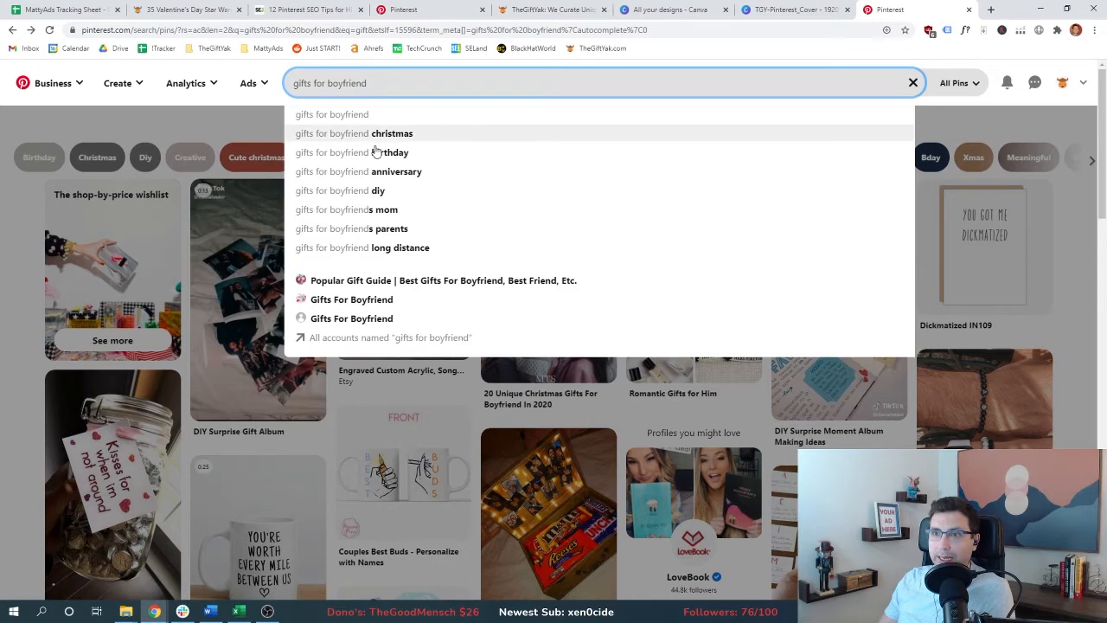
Start a new ad campaign with the Traffic objective and continue to its ad group details
click(249, 83)
click(242, 118)
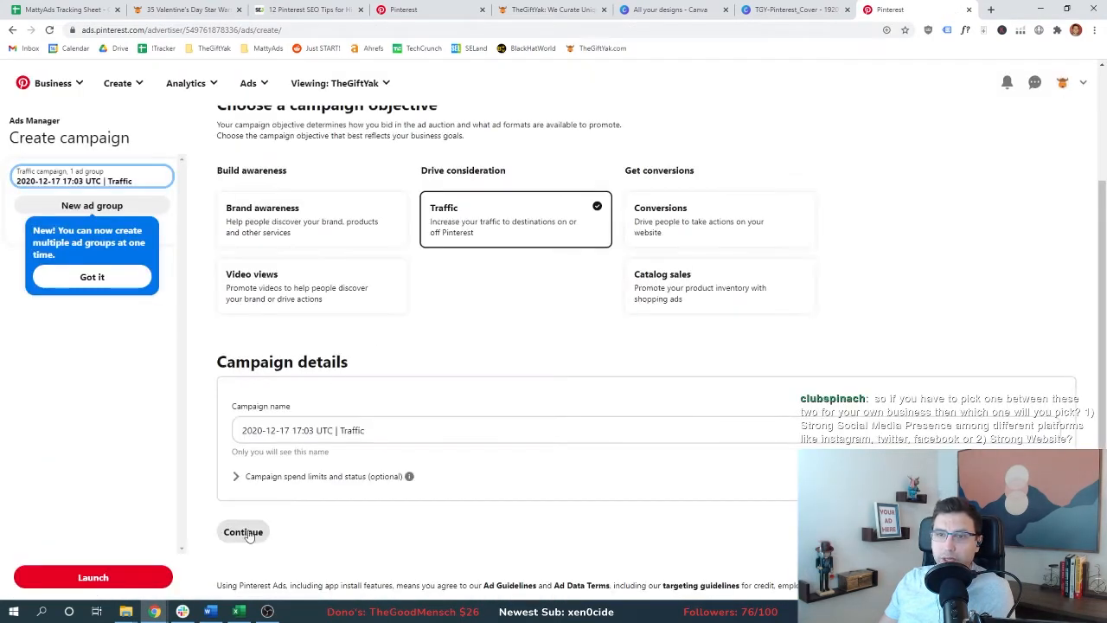
click(243, 534)
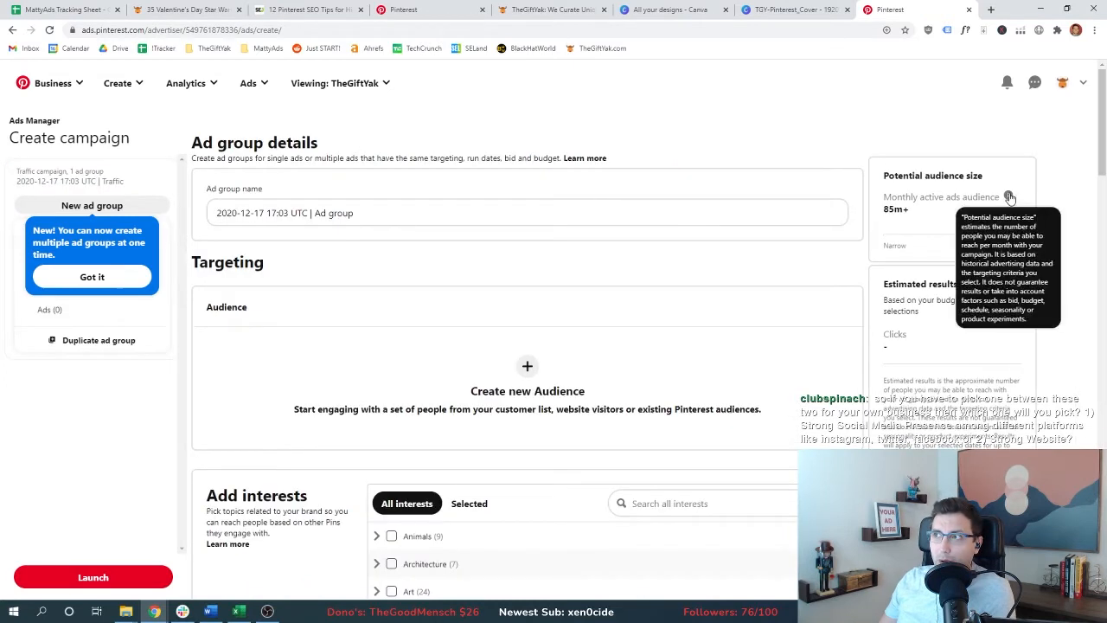
Examine the ad group's potential audience size and its interest, keyword and demographic targeting options
drag(927, 211, 883, 209)
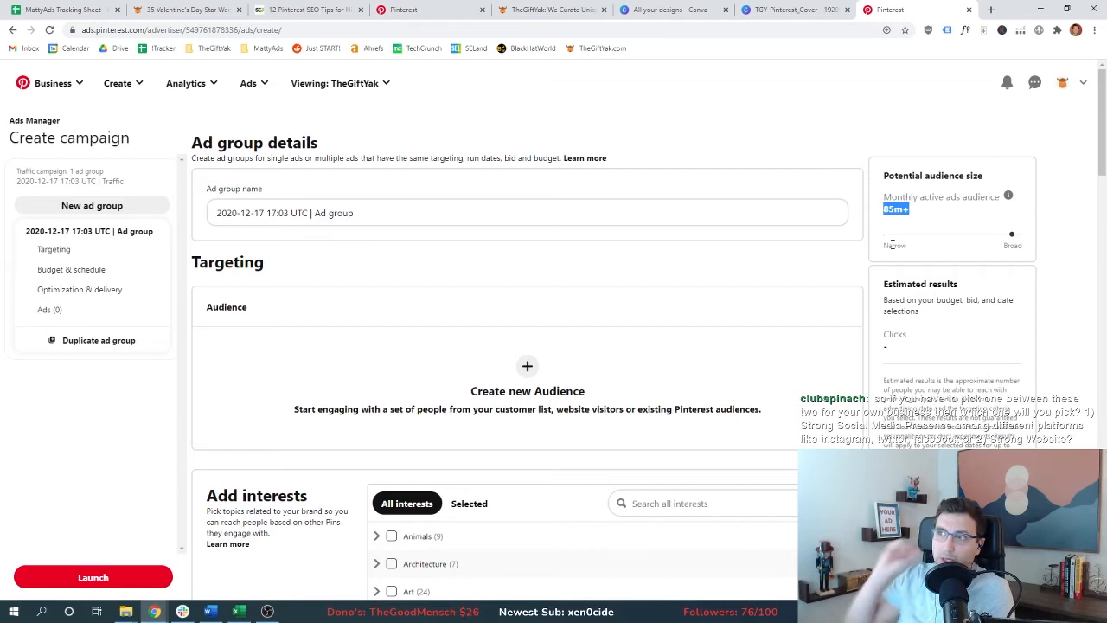
scroll(432, 286, down, 10)
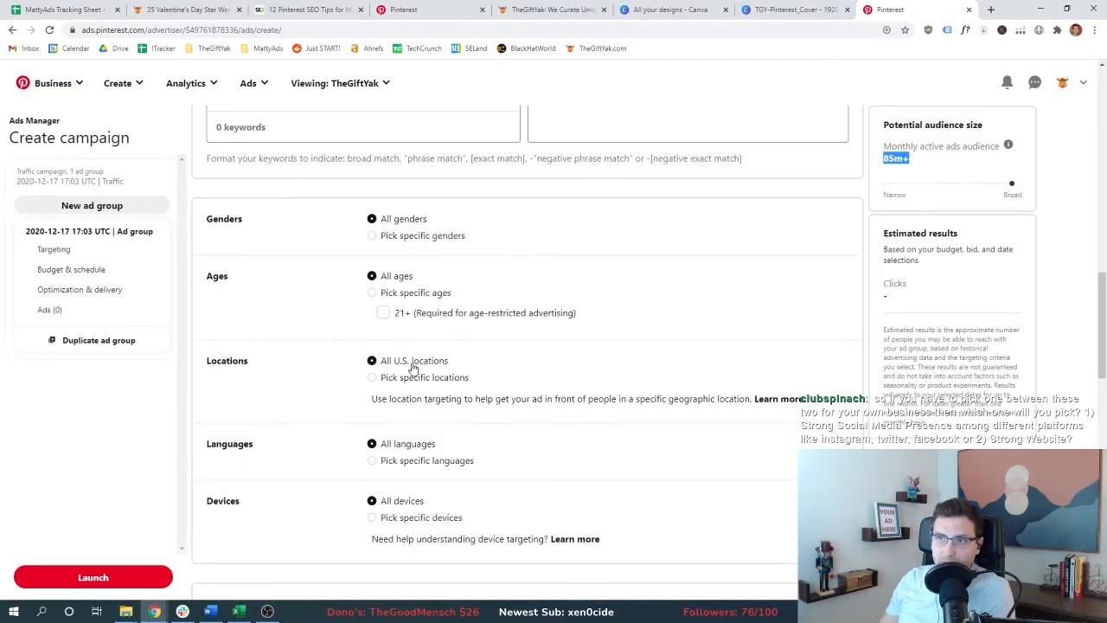
scroll(423, 364, up, 5)
click(879, 175)
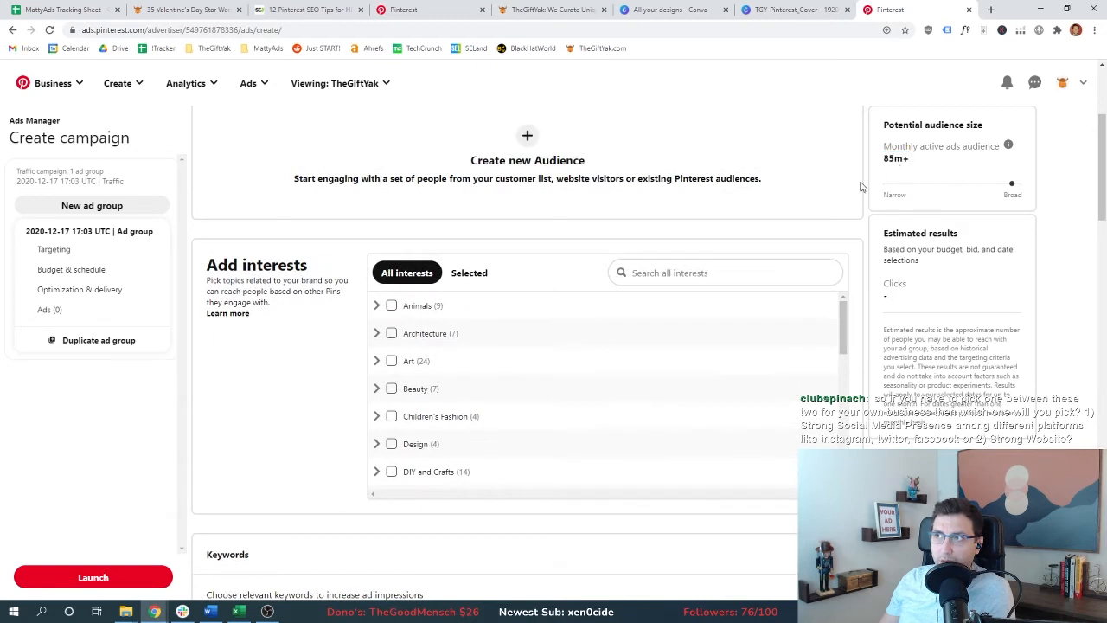
scroll(388, 400, down, 2)
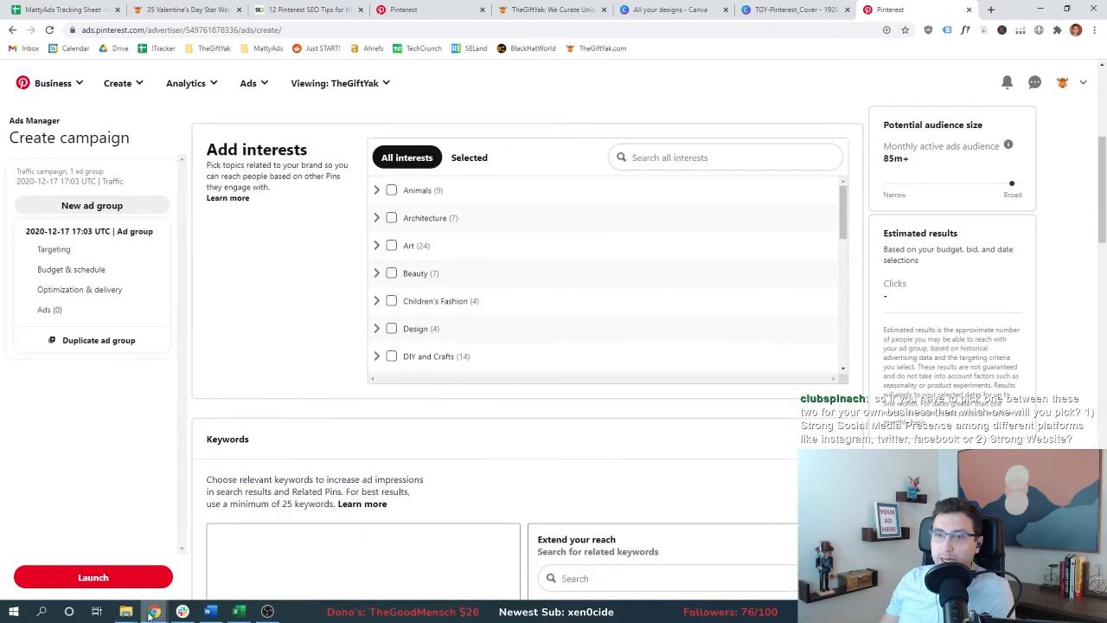
Search the ad group's related keywords for "gift" and copy the suggestion "valetines gift for him"
scroll(314, 425, down, 2)
click(564, 405)
text(gift)
scroll(799, 424, down, 1)
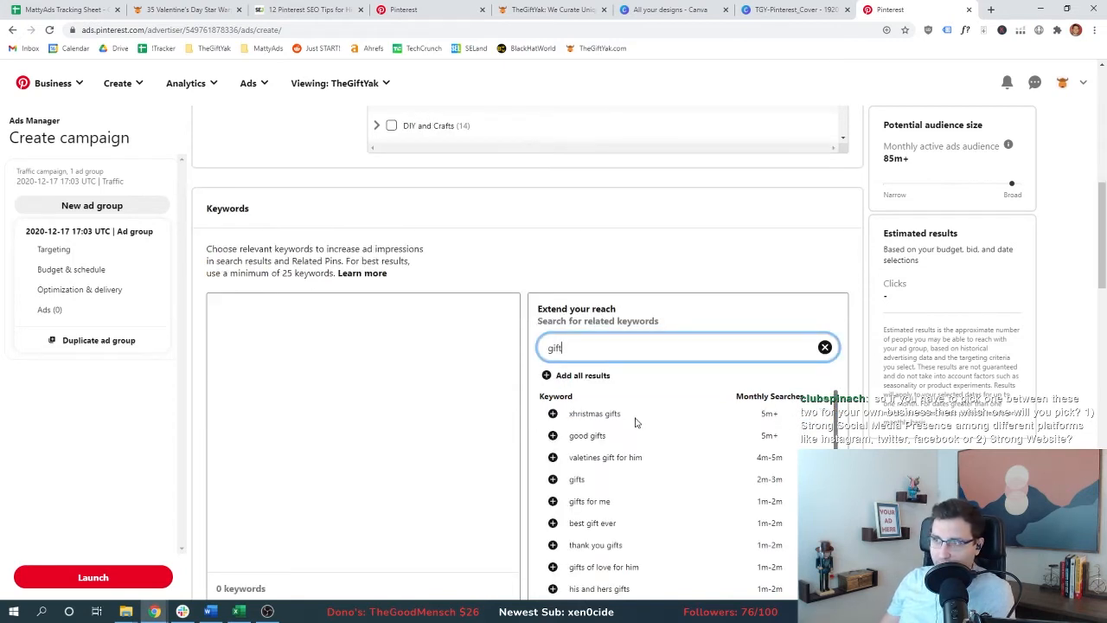
scroll(635, 422, down, 1)
drag(643, 399, 533, 410)
triple_click(595, 400)
key(ctrl+c)
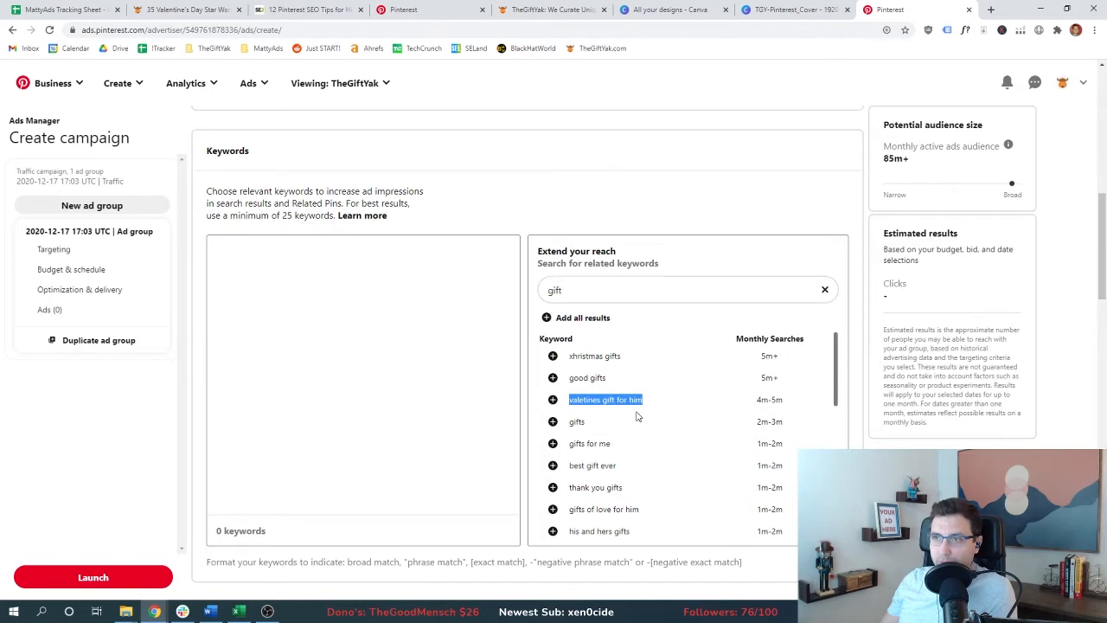
Add a new sheet named "Pinterest" to the MattyAds Tracking Sheet
key(ctrl+1)
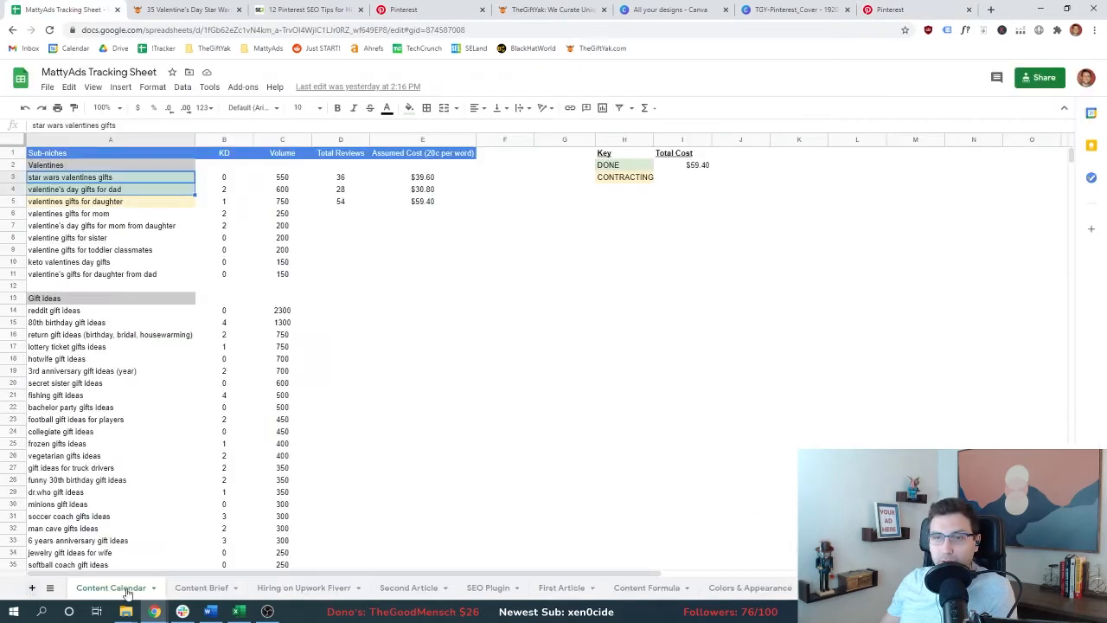
click(31, 587)
double_click(87, 587)
text(Pinterest)
Create "Keywords" and "Monthly Volume" columns with the copied keyword "valetines gift for him" and the volume 4-5MM as the first row
click(122, 180)
text(Keywords)
key(Return)
key(ctrl+v)
click(189, 199)
text(4-5M)
key(Return)
key(Up)
key(Up)
text(Monthly Volume)
key(Return)
Center the contents of columns B and C on the Pinterest sheet
drag(111, 144, 234, 139)
click(480, 107)
click(492, 126)
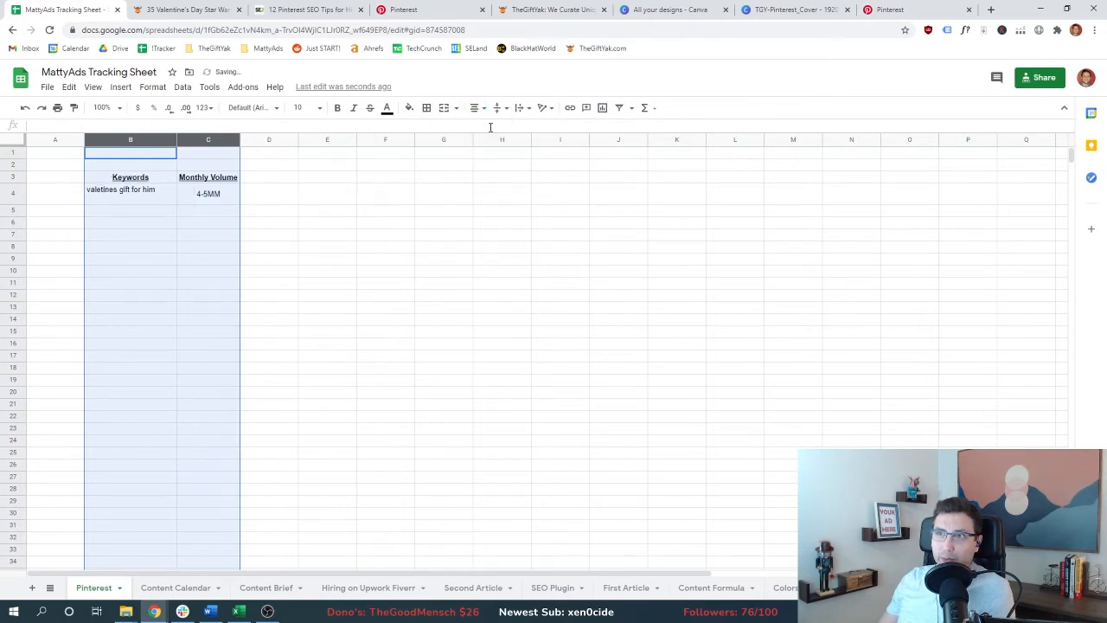
click(207, 217)
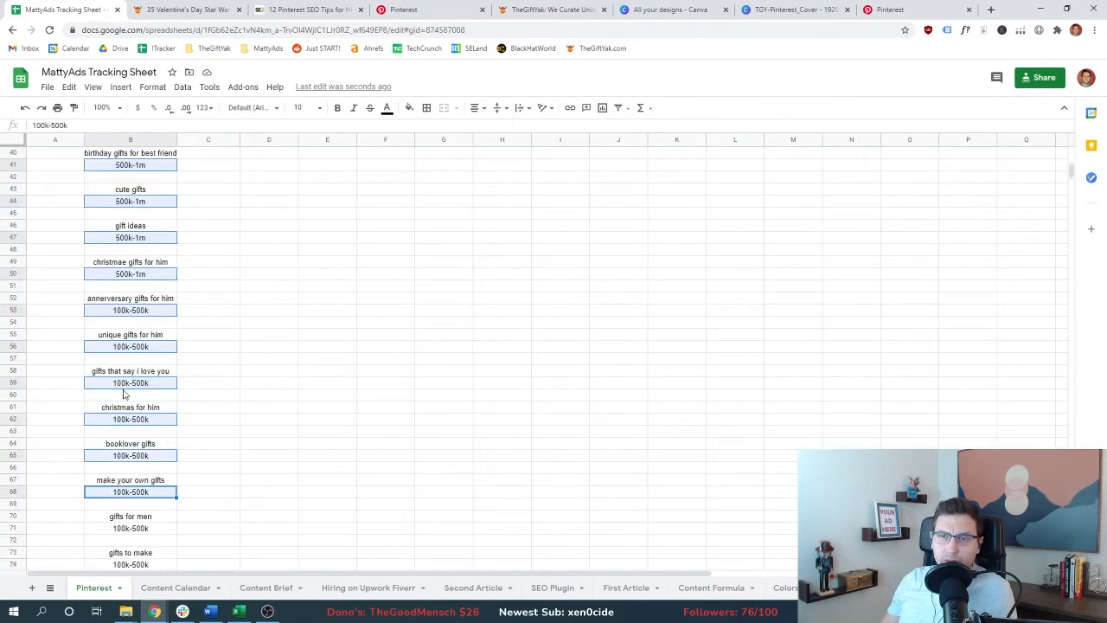
Select the remaining 100k-500k volume cells down to "gifts just because for him" and arrange the volumes beside their keywords under Monthly Volume
scroll(123, 393, down, 2)
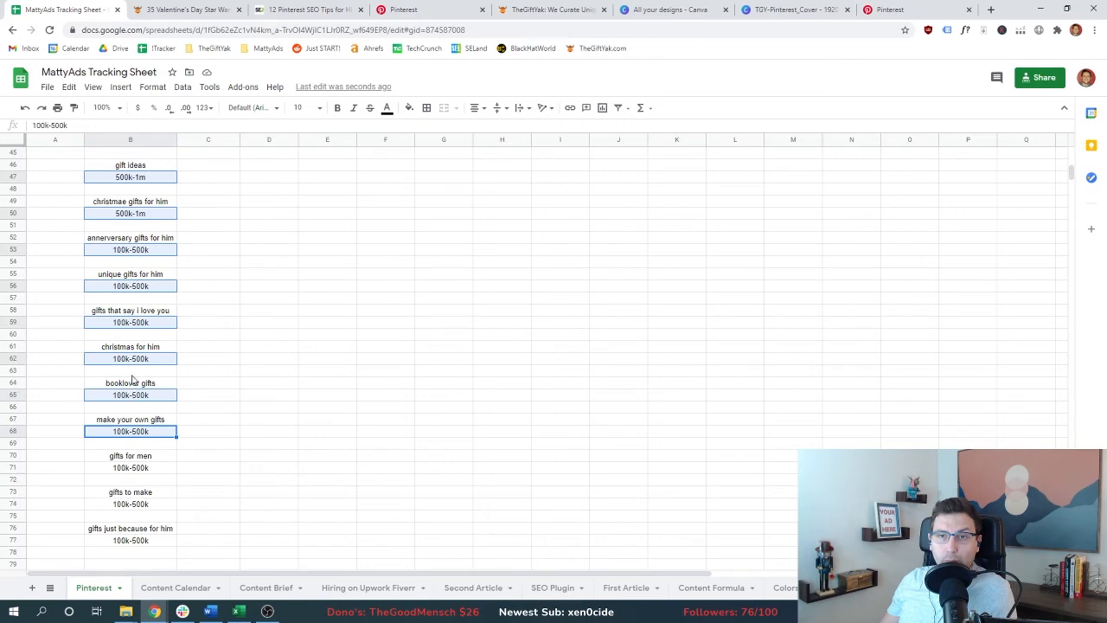
click(121, 469)
key(ctrl+v)
click(119, 507)
key(ctrl+v)
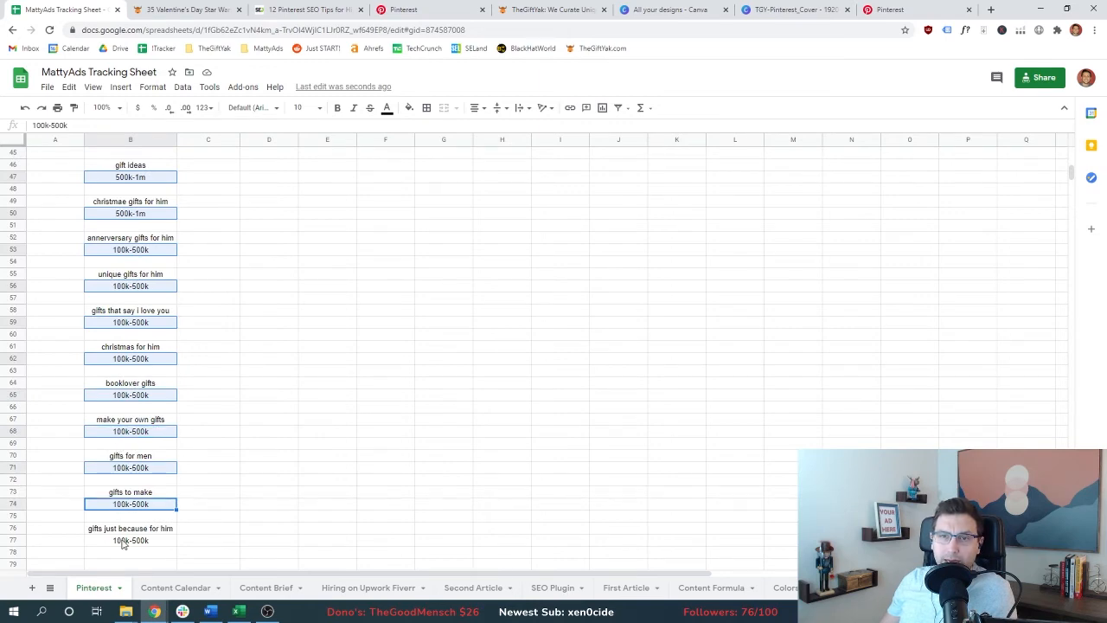
click(124, 540)
key(ctrl+v)
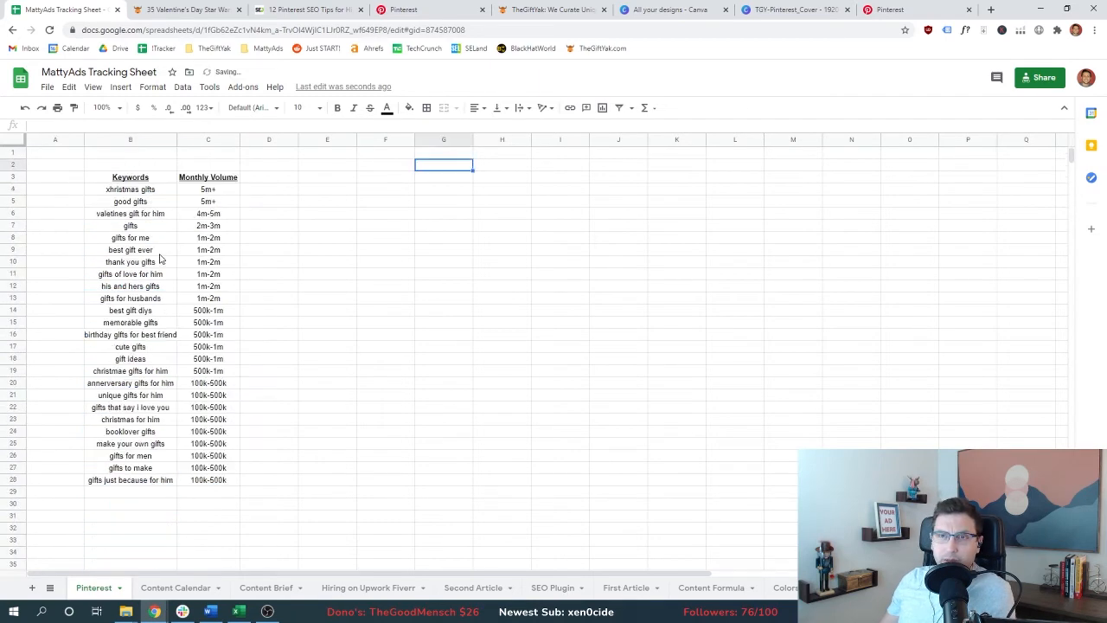
Check the "gift ideas" keyword and its monthly volume against the published Valentine's Day Star Wars gift article
click(131, 360)
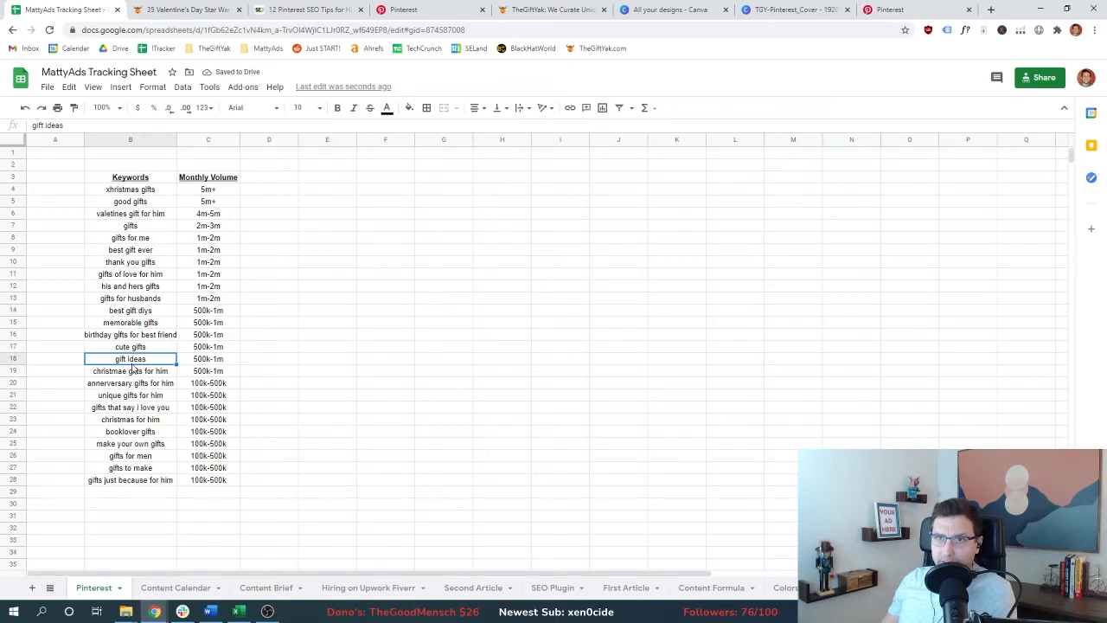
click(187, 10)
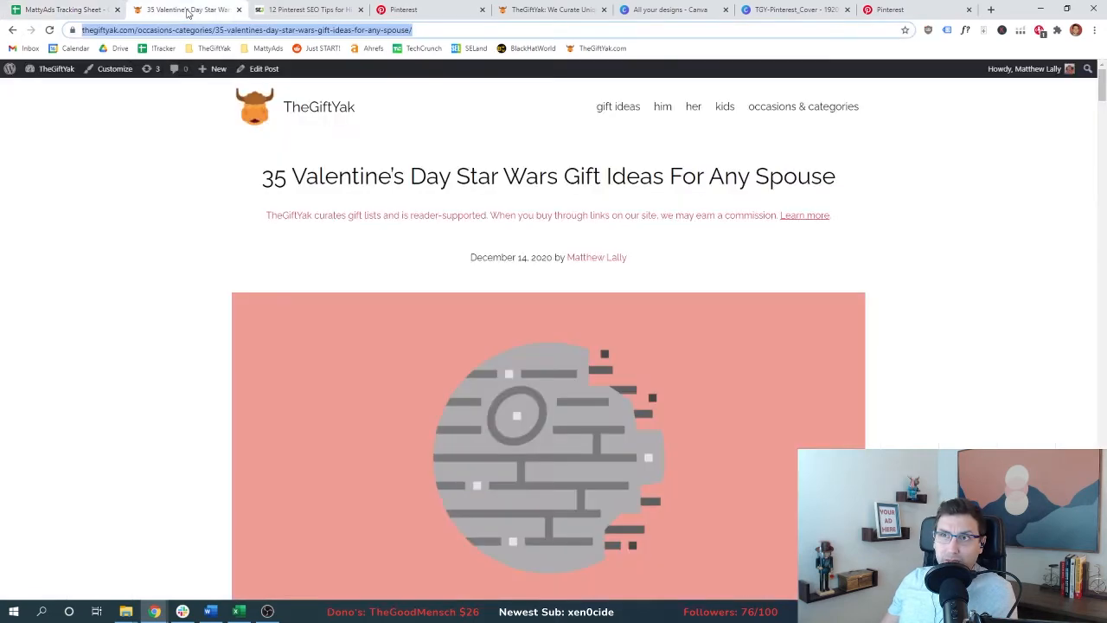
click(71, 10)
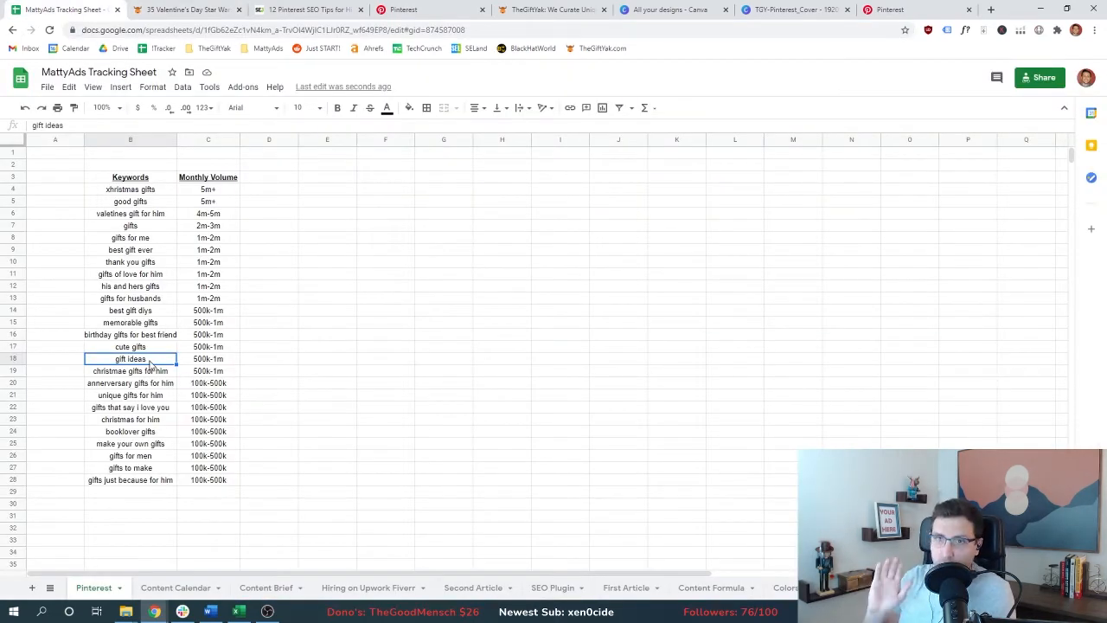
click(187, 364)
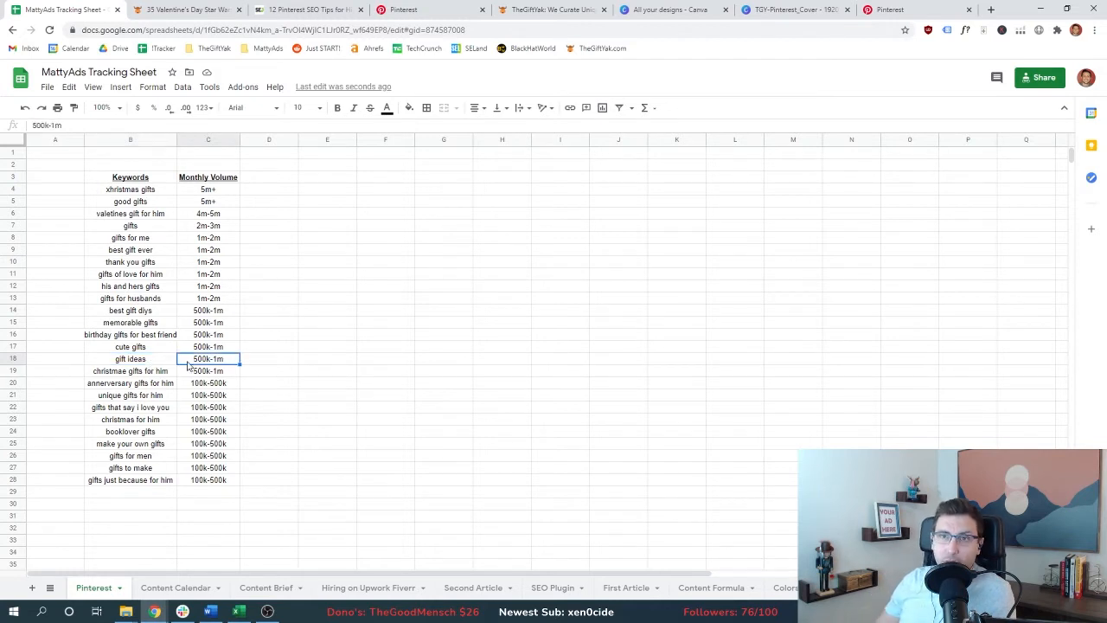
click(169, 363)
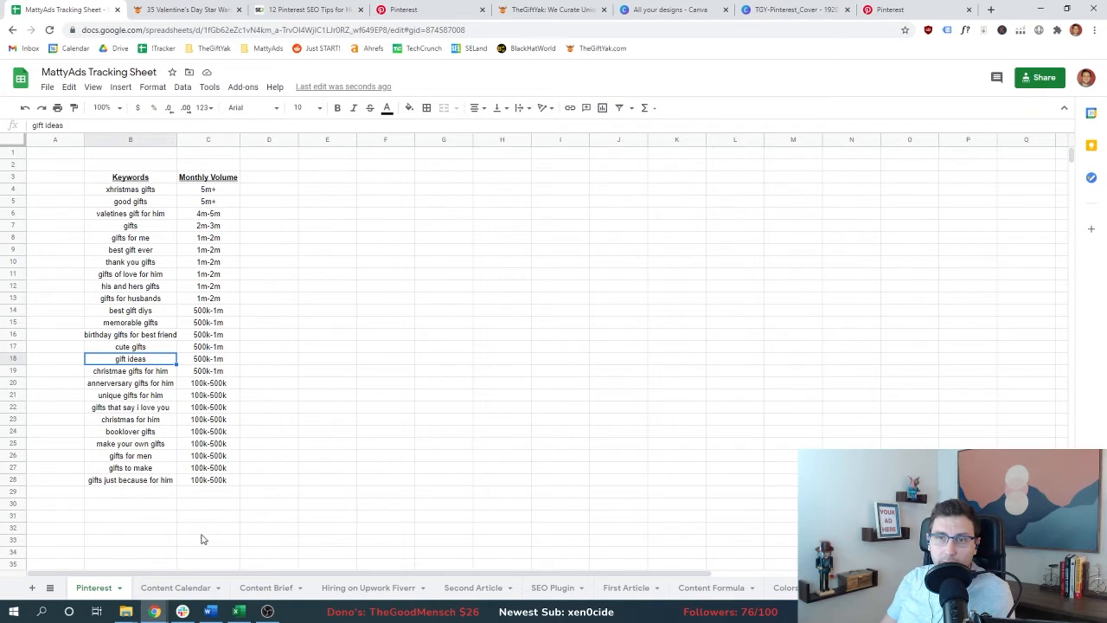
Review the Gift ideas sub-niches and their search volumes on the Content Calendar sheet
click(175, 588)
click(109, 311)
scroll(86, 303, down, 1)
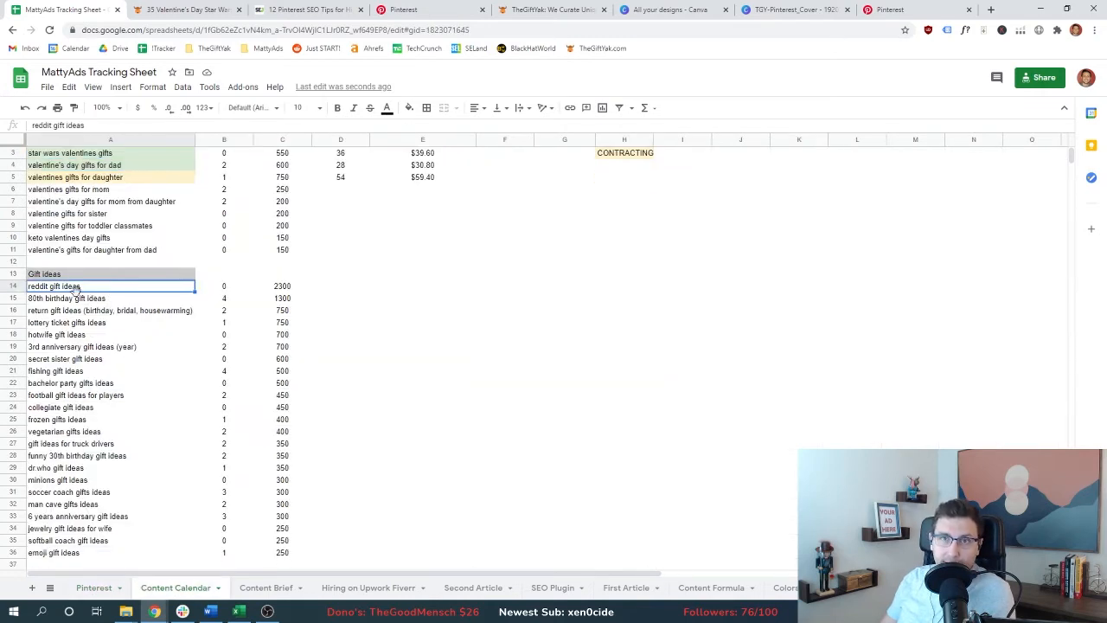
click(77, 300)
click(77, 313)
click(75, 322)
drag(270, 275, 266, 563)
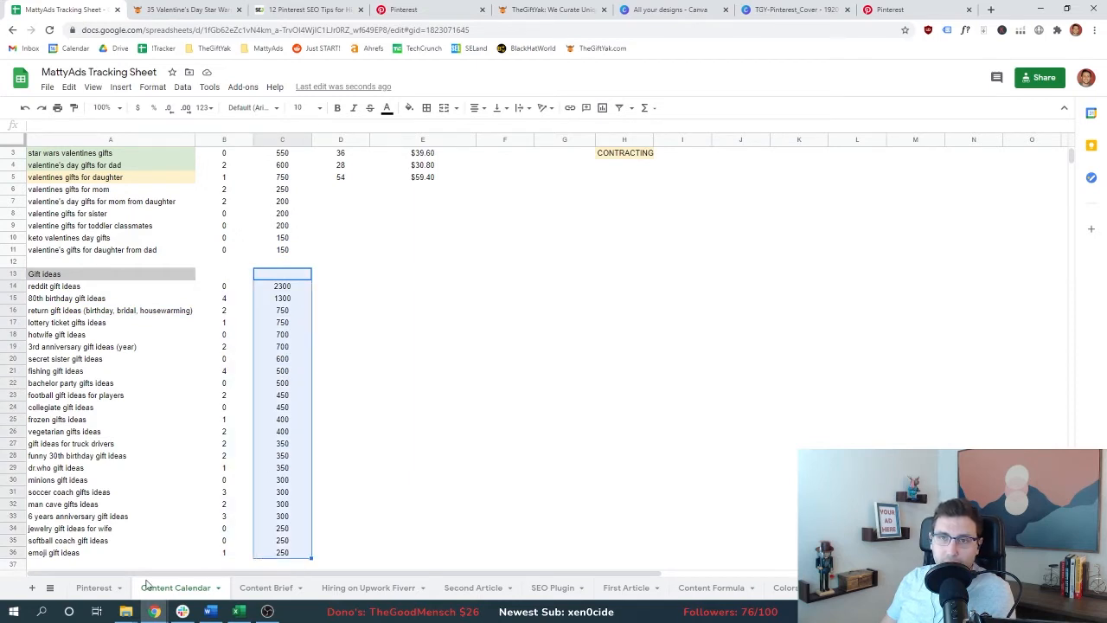
click(169, 299)
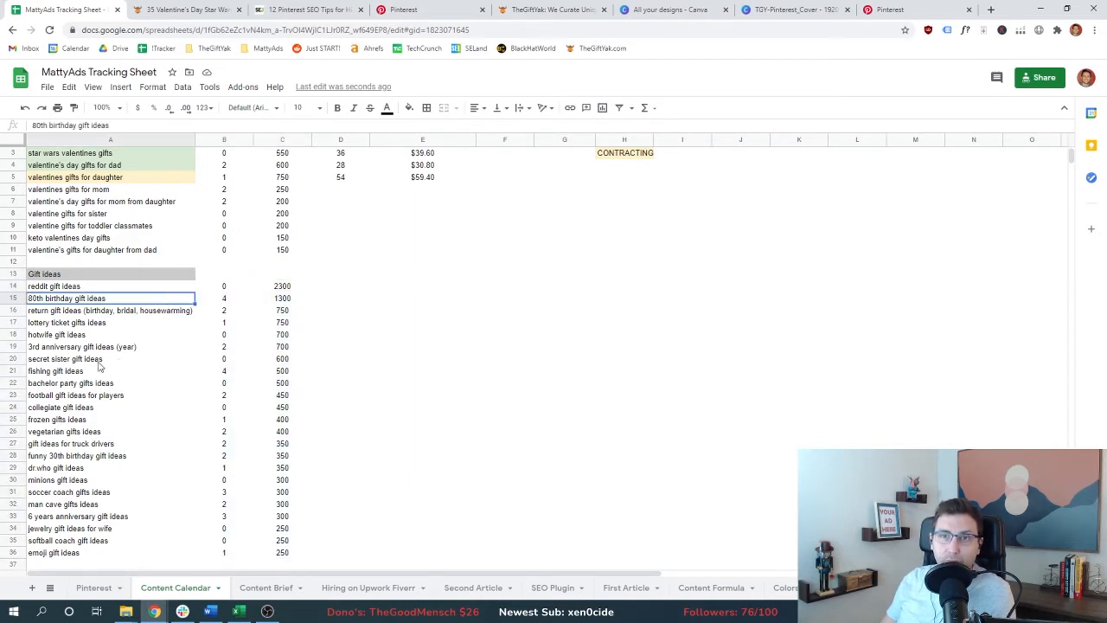
Compare the Pinterest sheet's "gift ideas" row with the "reddit gift ideas" row on the Content Calendar sheet
click(93, 588)
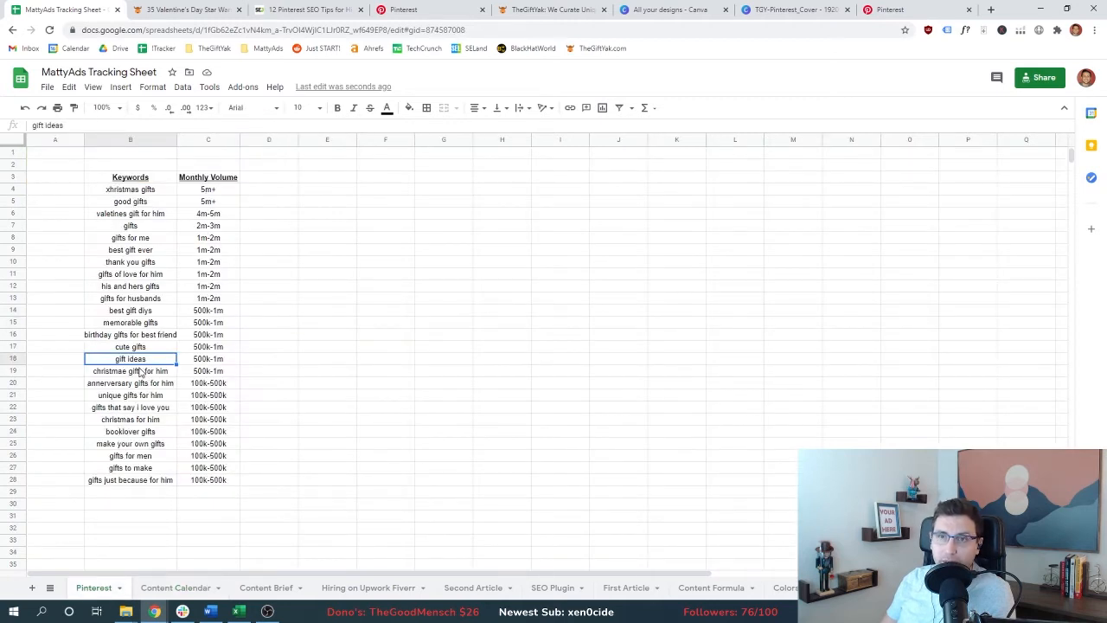
drag(135, 365, 207, 359)
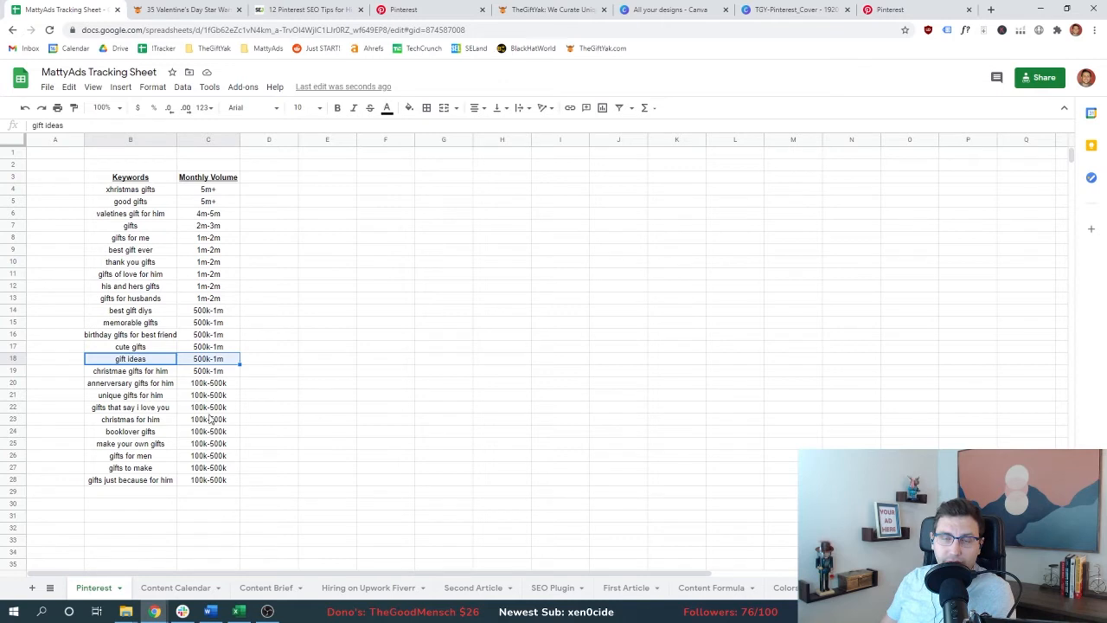
click(176, 588)
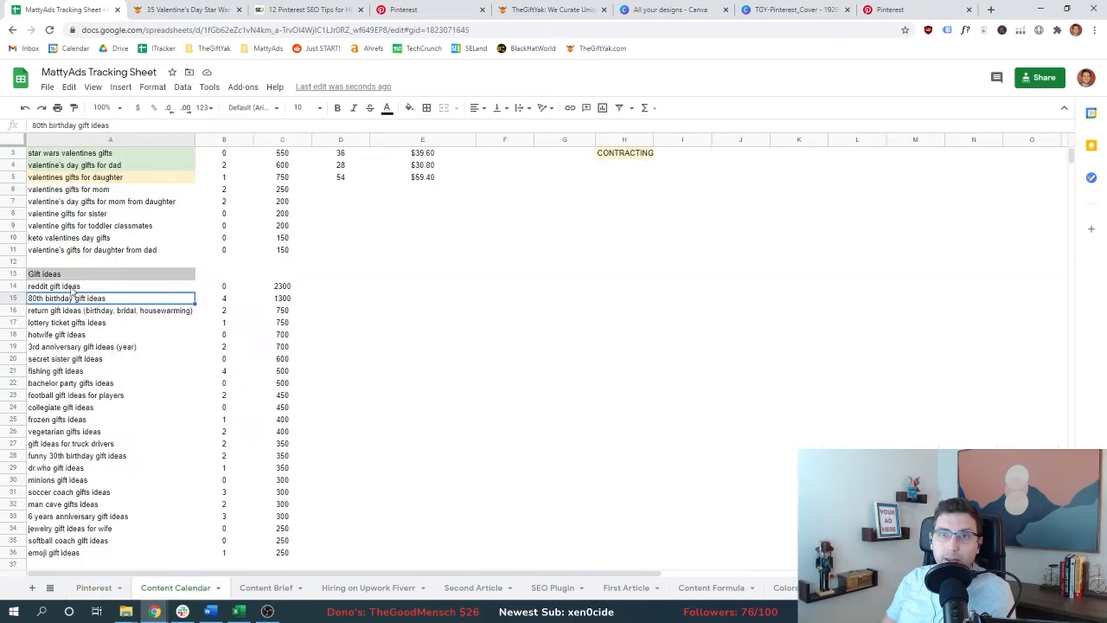
click(130, 286)
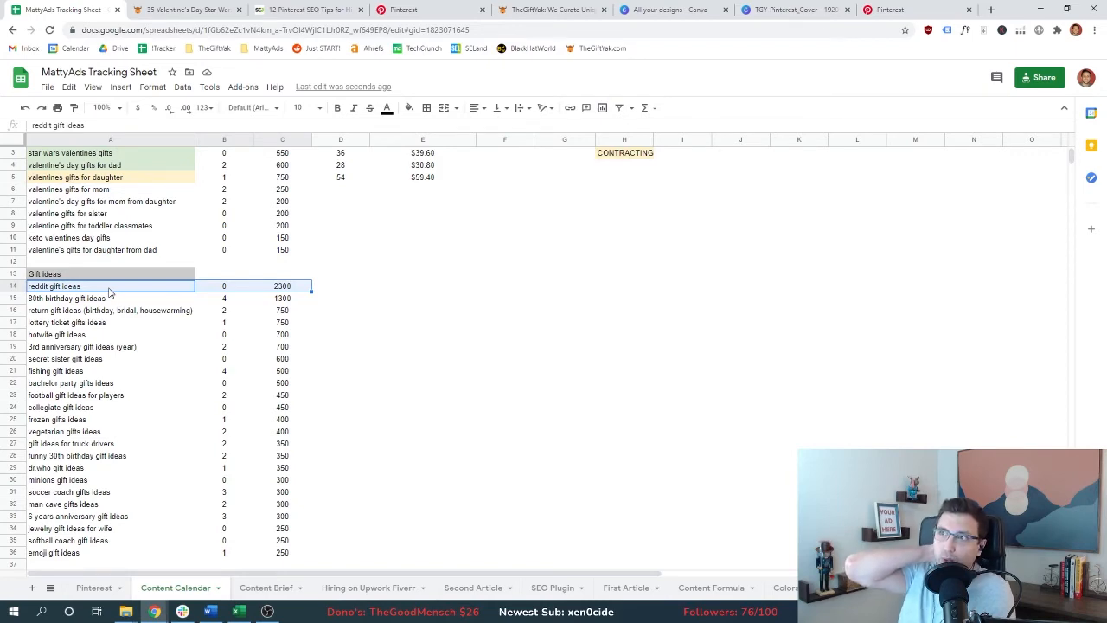
Look over the related keywords for "valentine gift" in Ads Manager and check the Star Wars article's title for another search topic
key(ctrl+shift+Tab)
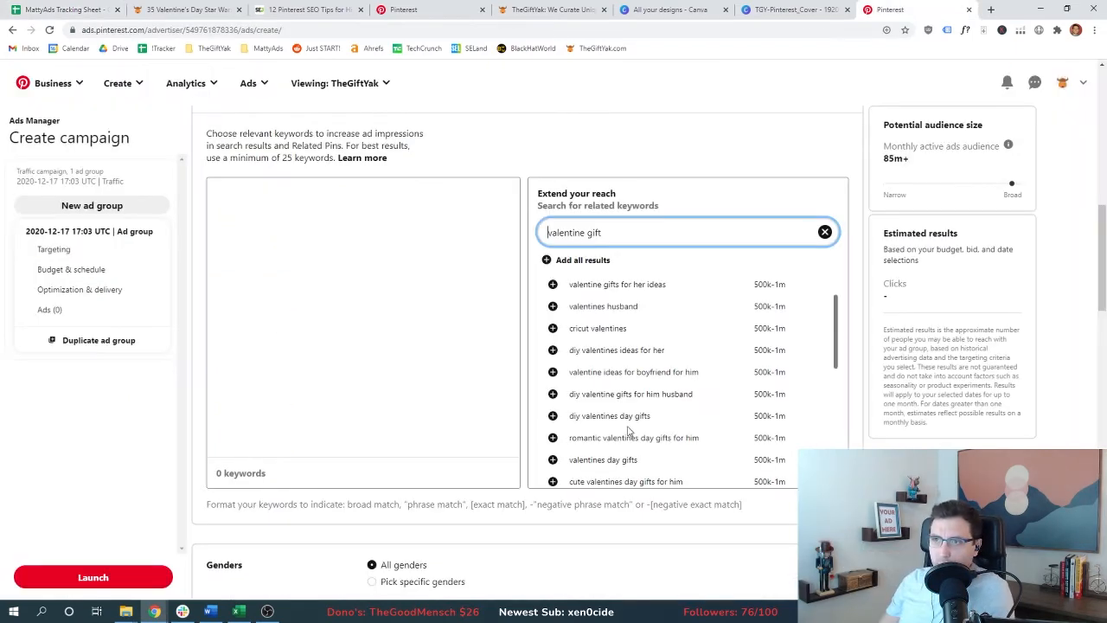
click(174, 11)
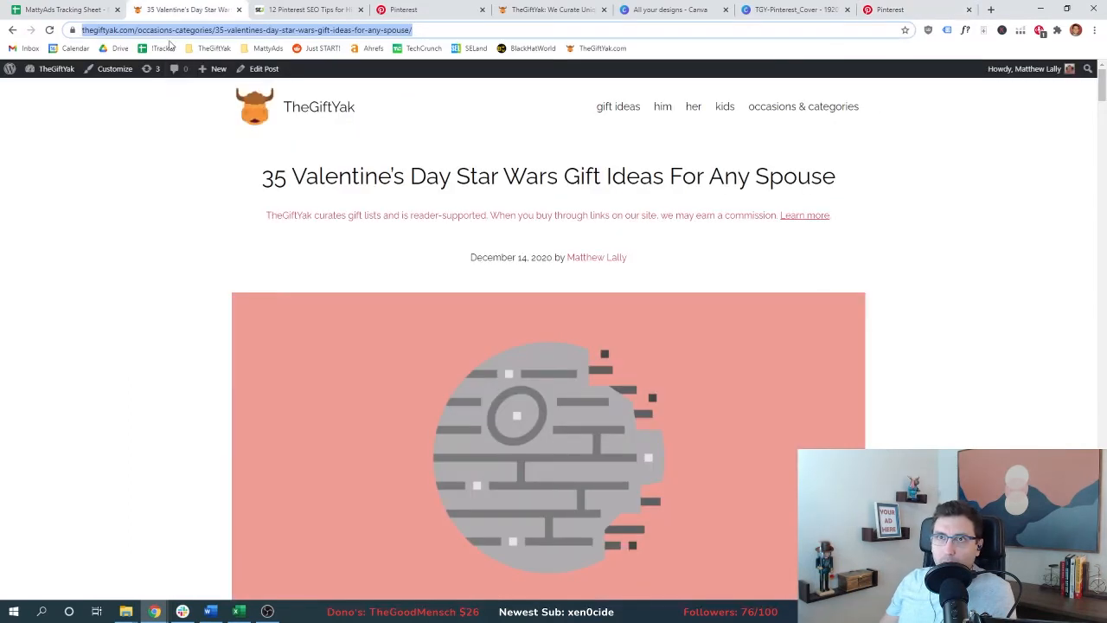
triple_click(426, 173)
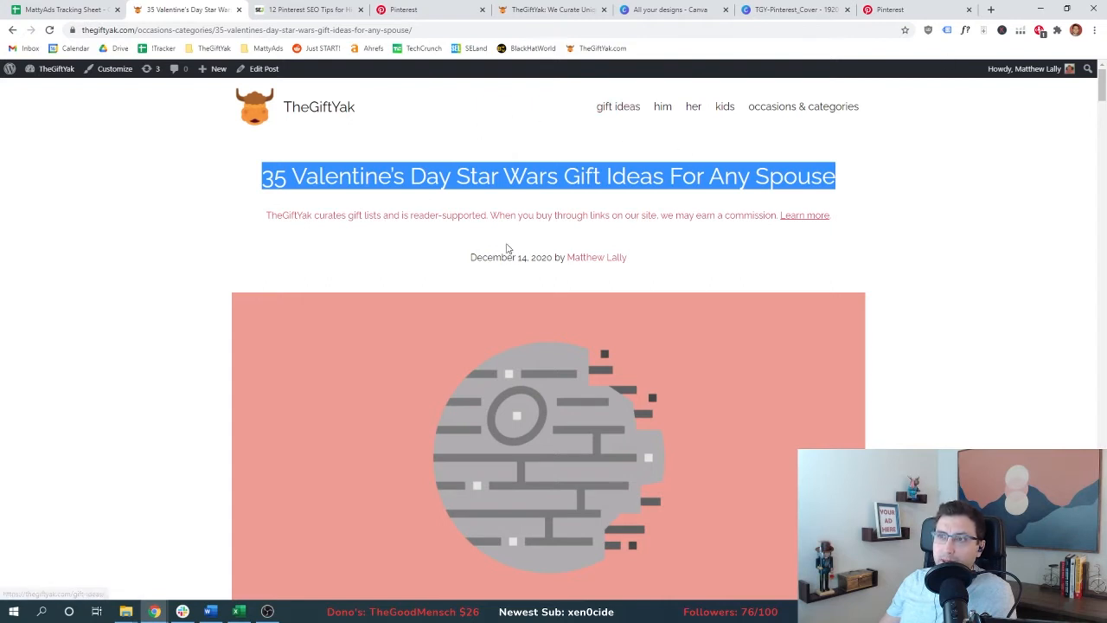
Copy the suggestion "star wars dad gift" from the related keywords for "star wars gift" in Ads Manager
click(876, 7)
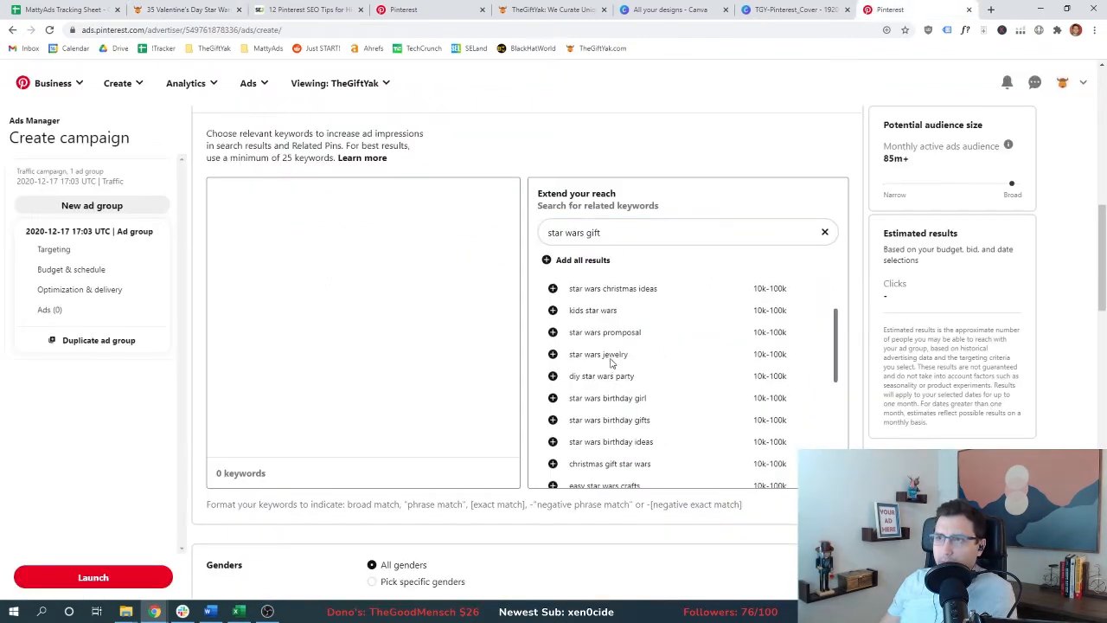
triple_click(606, 363)
key(ctrl+c)
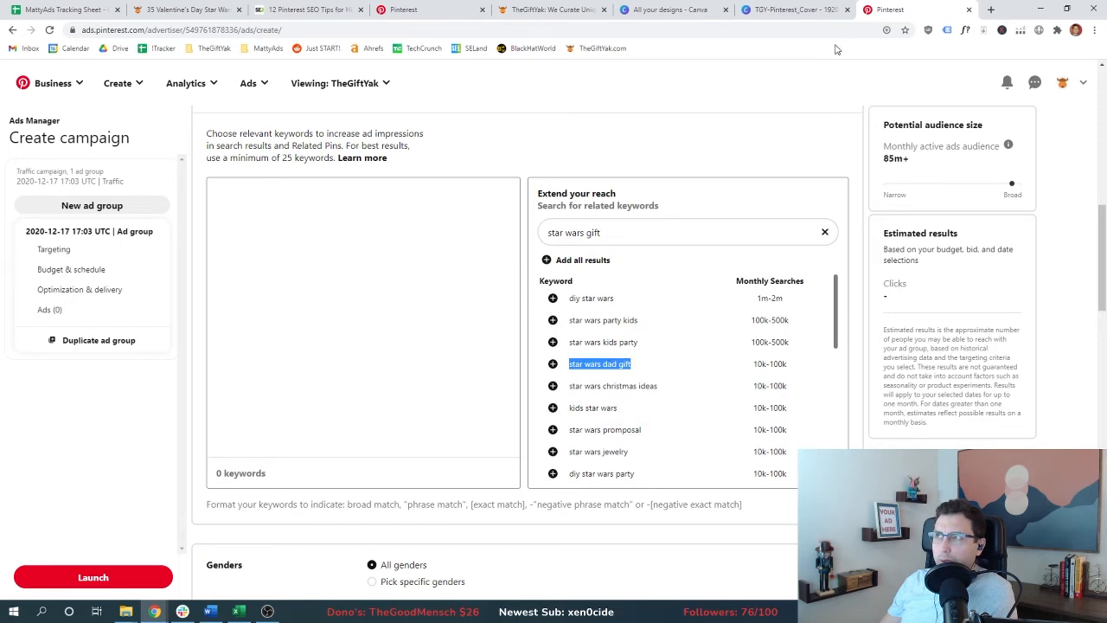
Open pinterest.com in a new tab, search for "star wars dad gift" and browse the resulting pins
click(992, 8)
text(pinterest.com)
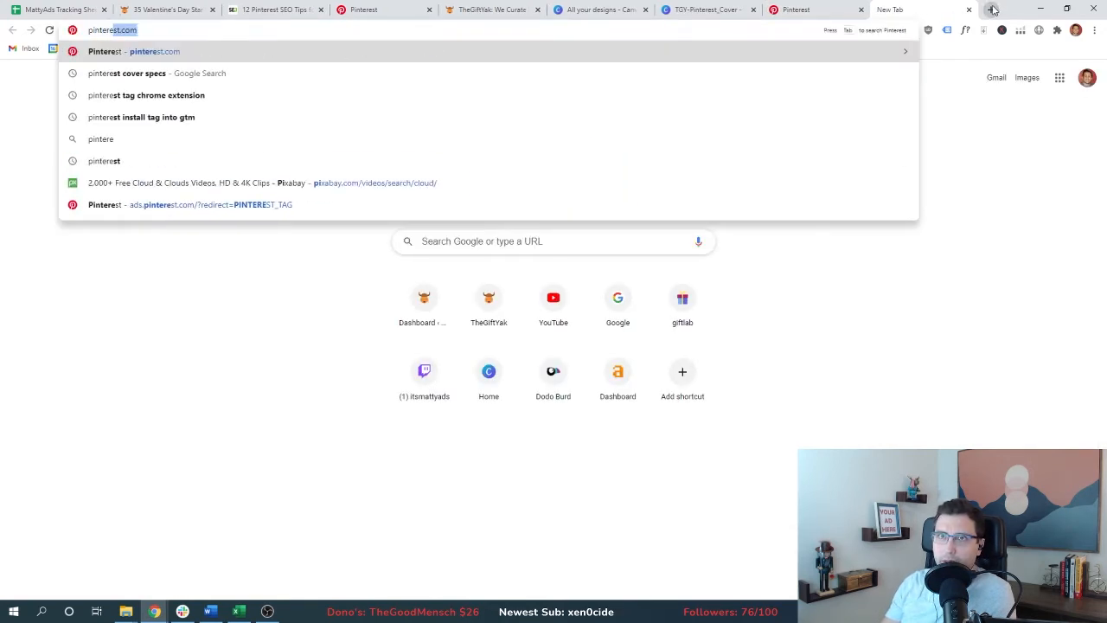
key(Return)
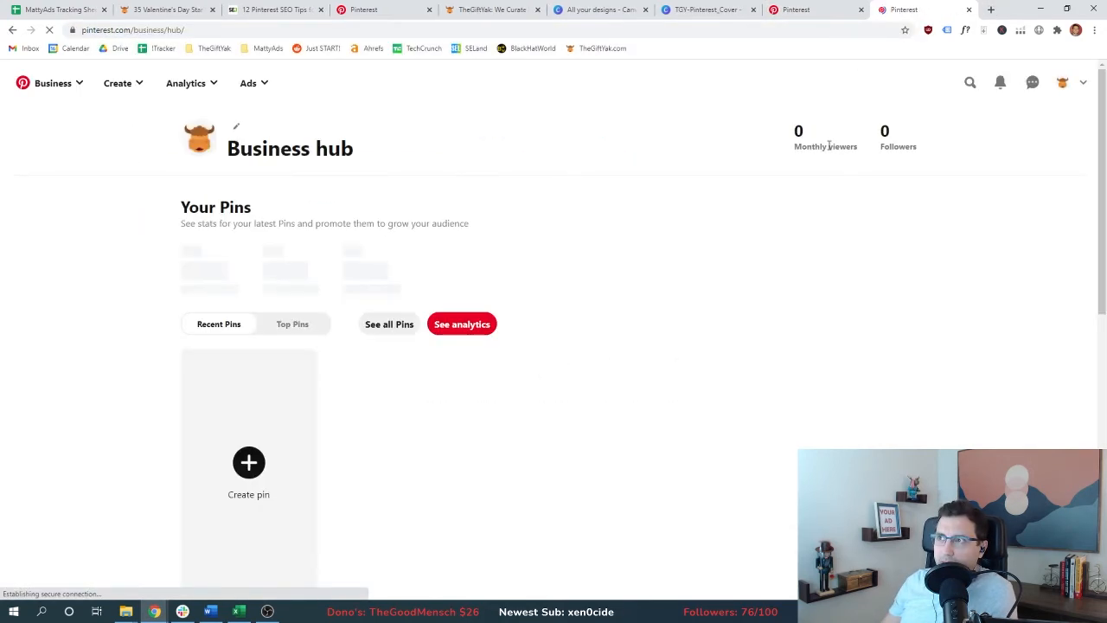
click(970, 82)
key(ctrl+v)
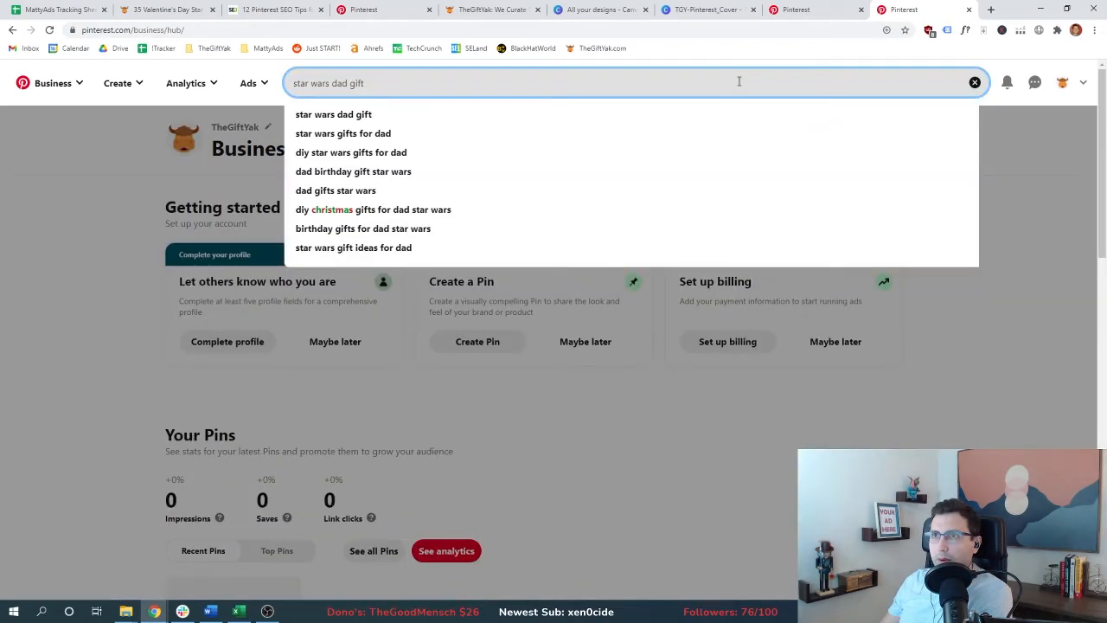
click(527, 115)
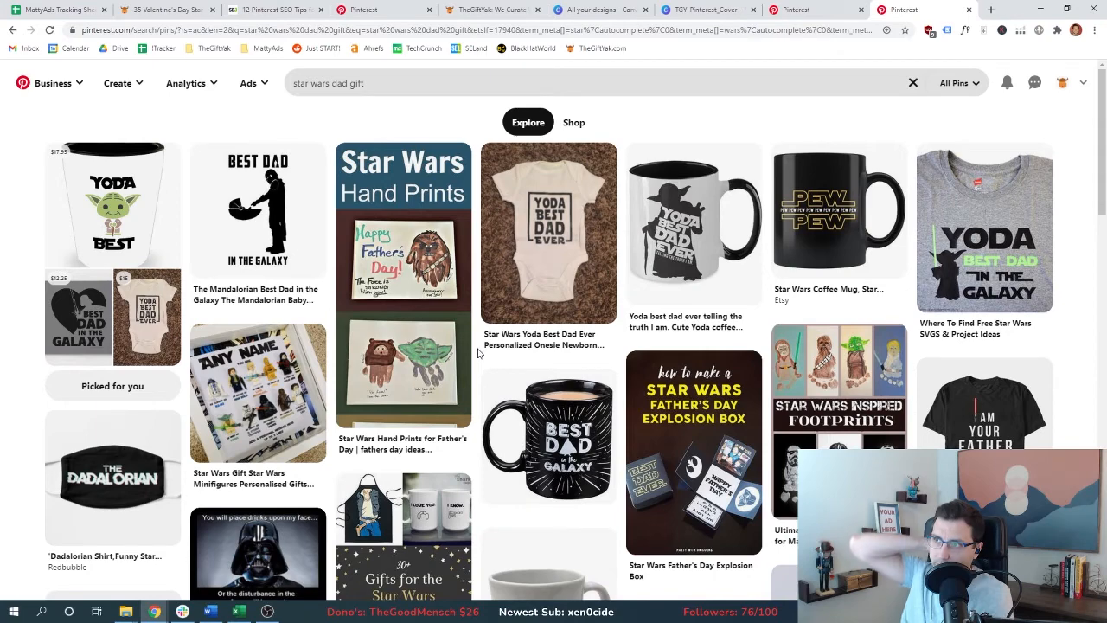
scroll(477, 353, down, 5)
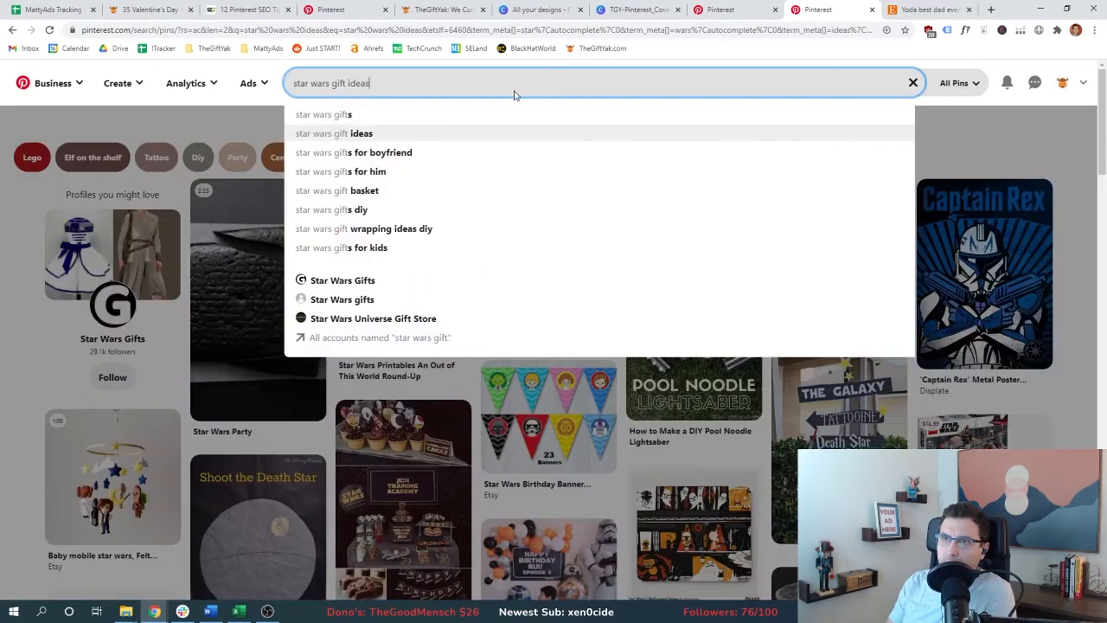
Compare Pinterest search results for "star wars gift ideas" and "star wars dad gift", returning to the "star wars gift ideas" search
key(Return)
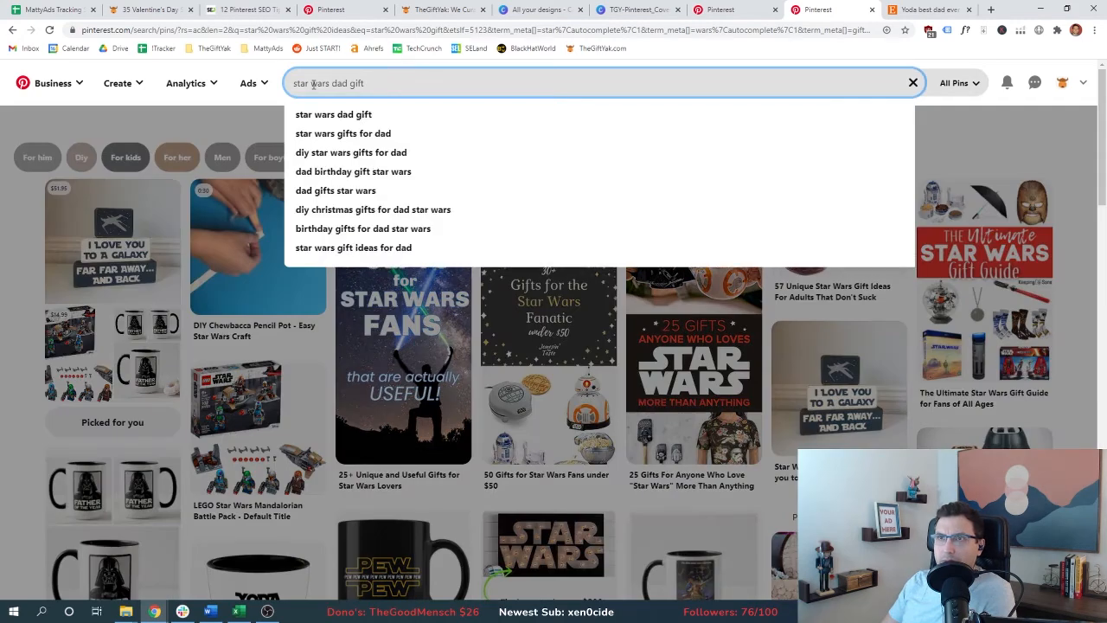
key(Return)
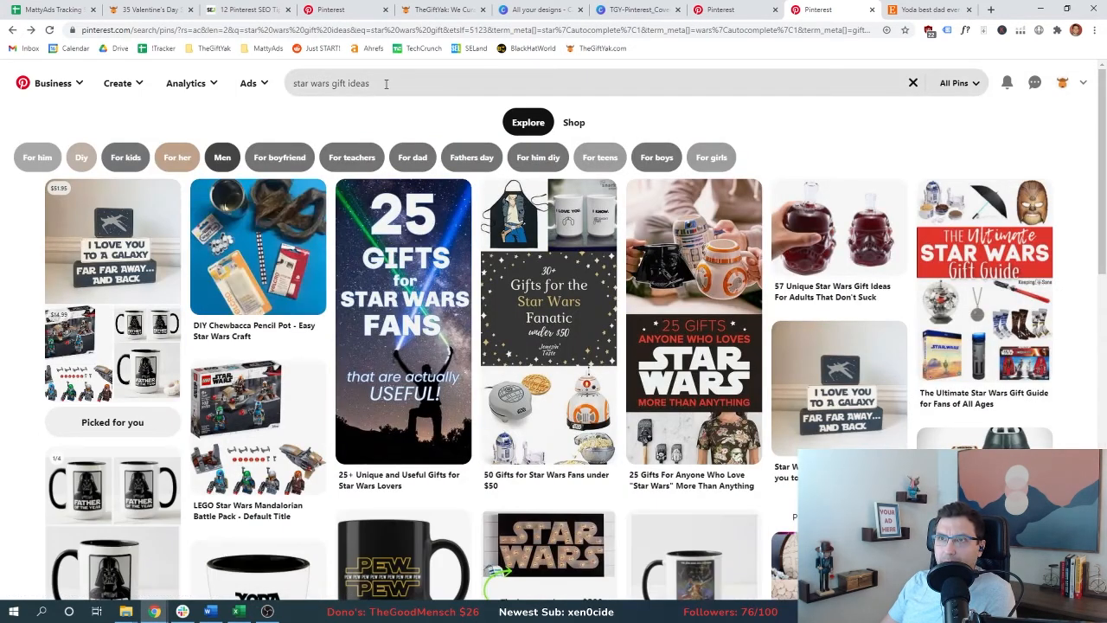
click(346, 84)
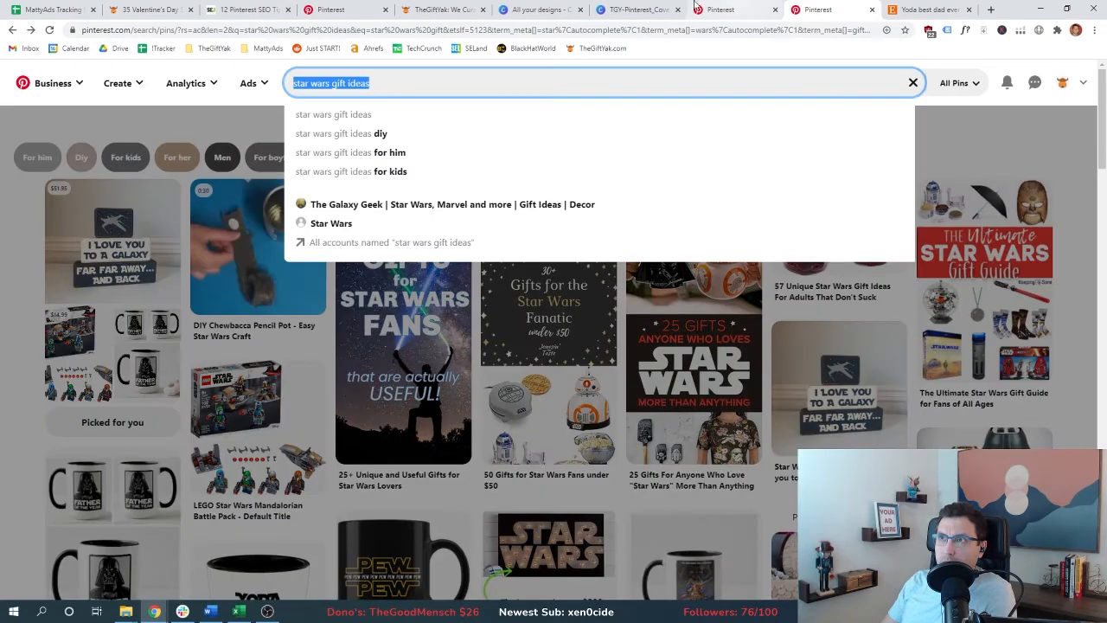
Search Ads Manager's related keywords for "star wars gift ideas", enter it as the ad group's keyword and check the potential audience size
click(727, 10)
click(616, 245)
text(ideas)
click(284, 423)
text(star wars gift ideas)
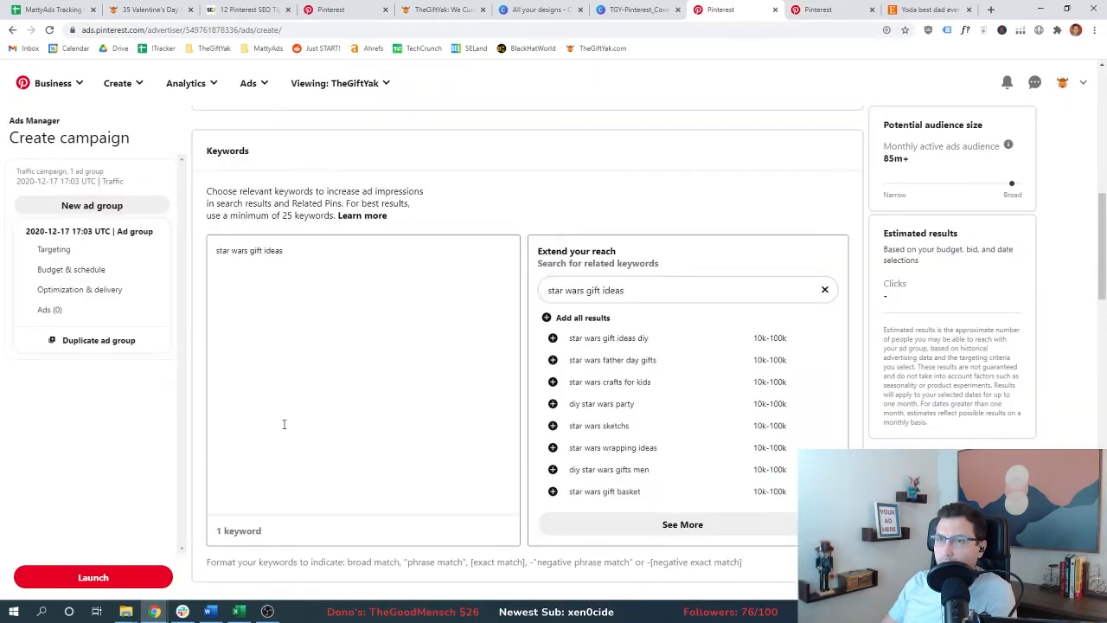
drag(924, 160, 873, 156)
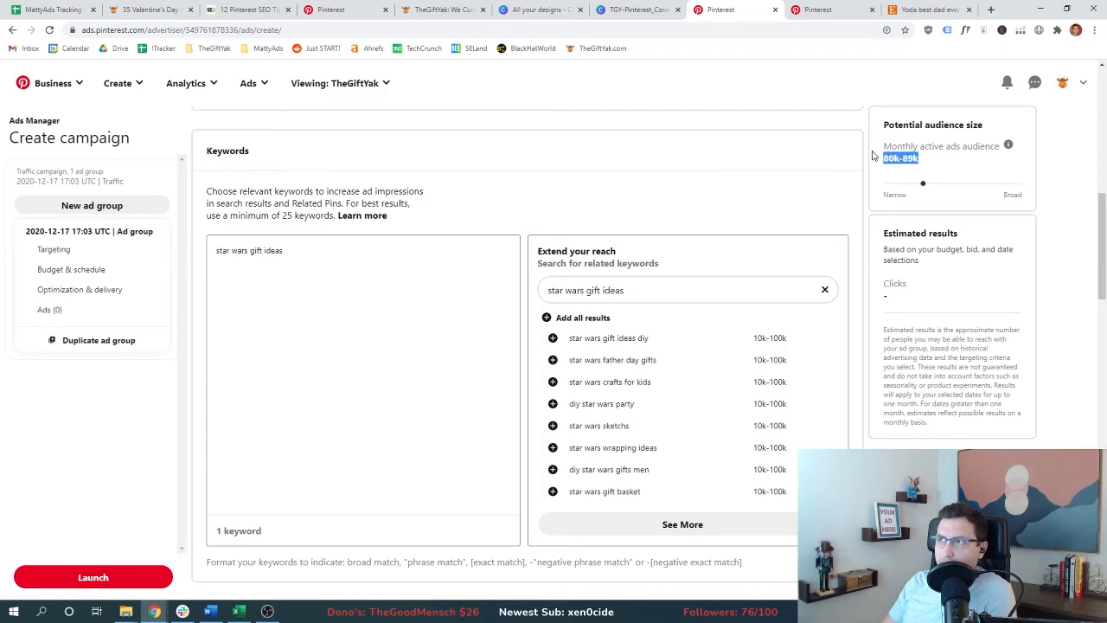
Search Pinterest for the suggestion "star wars gift ideas for him" and check that keyword's audience size in Ads Manager
click(818, 10)
click(420, 83)
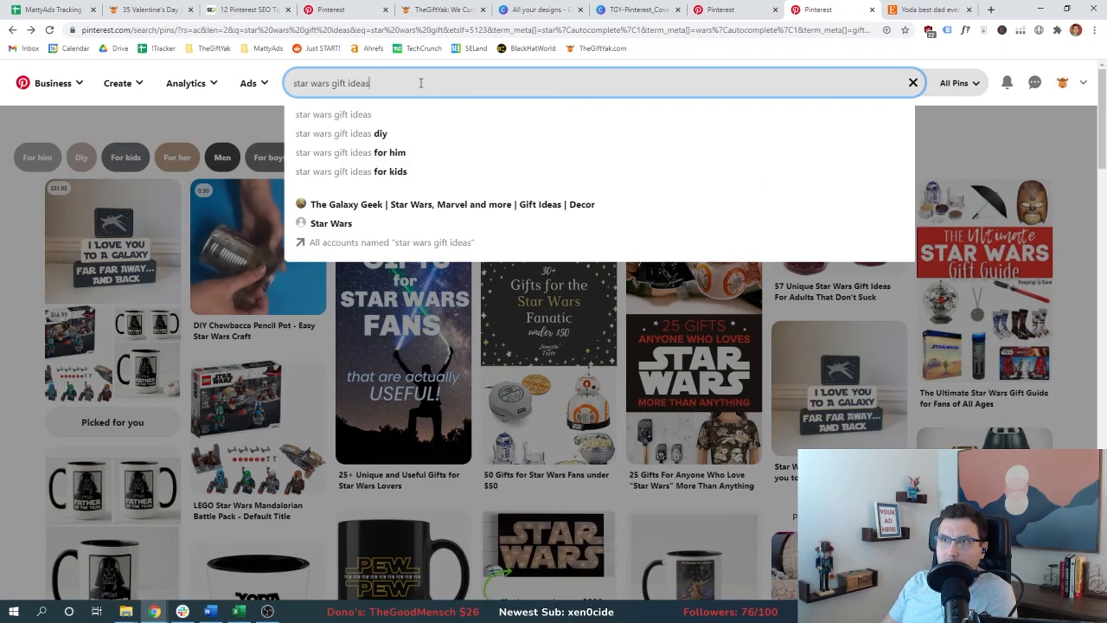
click(383, 152)
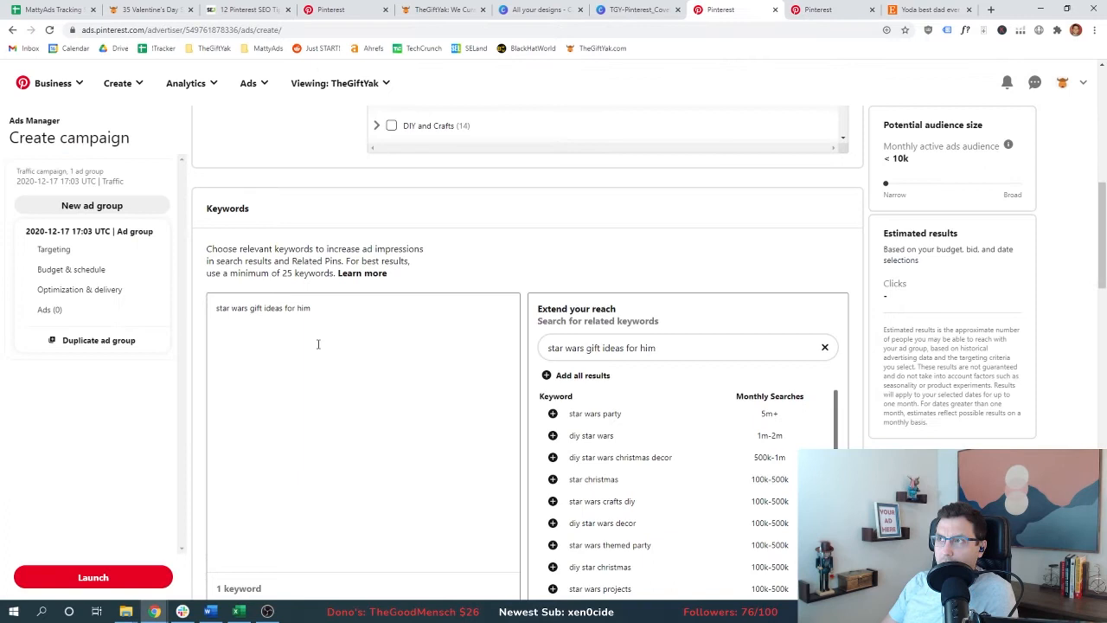
Copy "star wars gift ideas" from the ad group's keyword into cell E4 of the tracking sheet and widen column E to fit
drag(281, 308, 215, 309)
click(276, 308)
click(212, 311)
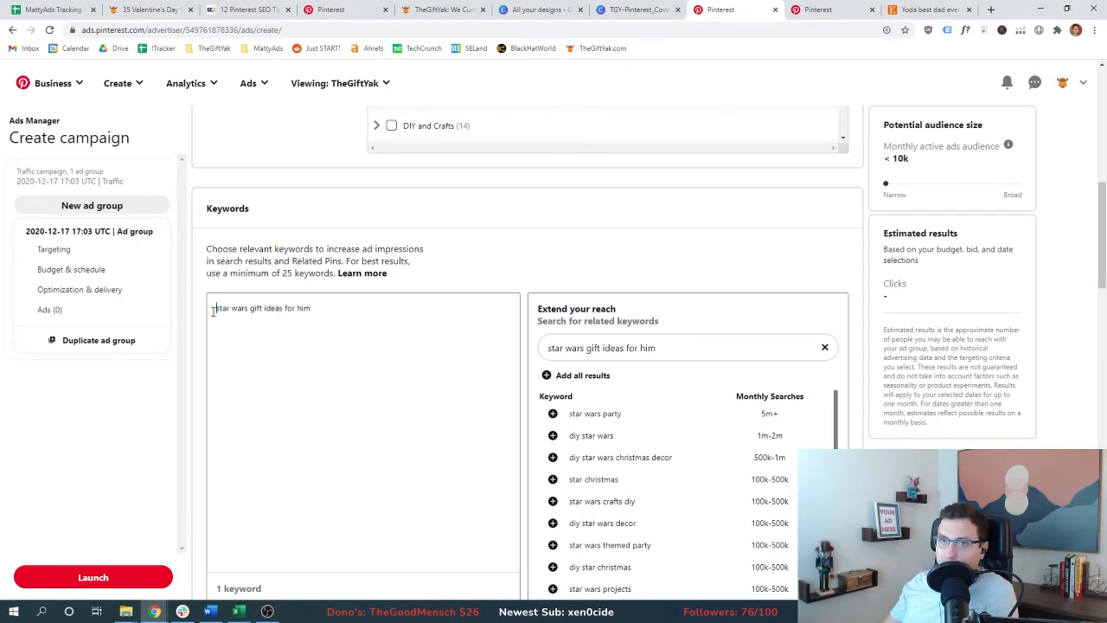
shift+click(281, 308)
key(ctrl+1)
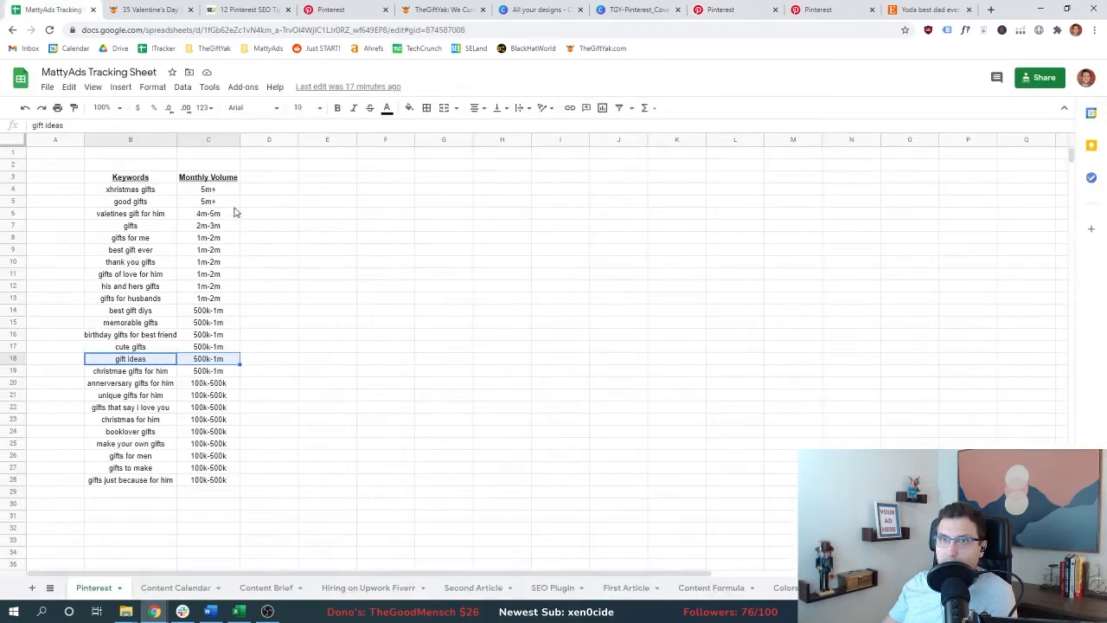
click(328, 188)
text(star wars gift ideas)
click(327, 225)
drag(356, 139, 367, 139)
Add the headers "Article Keywords" in E3 and "Monthly Volume" in F3, and enter 89 as the volume for "star wars gift ideas"
click(333, 177)
text(Article Keywords)
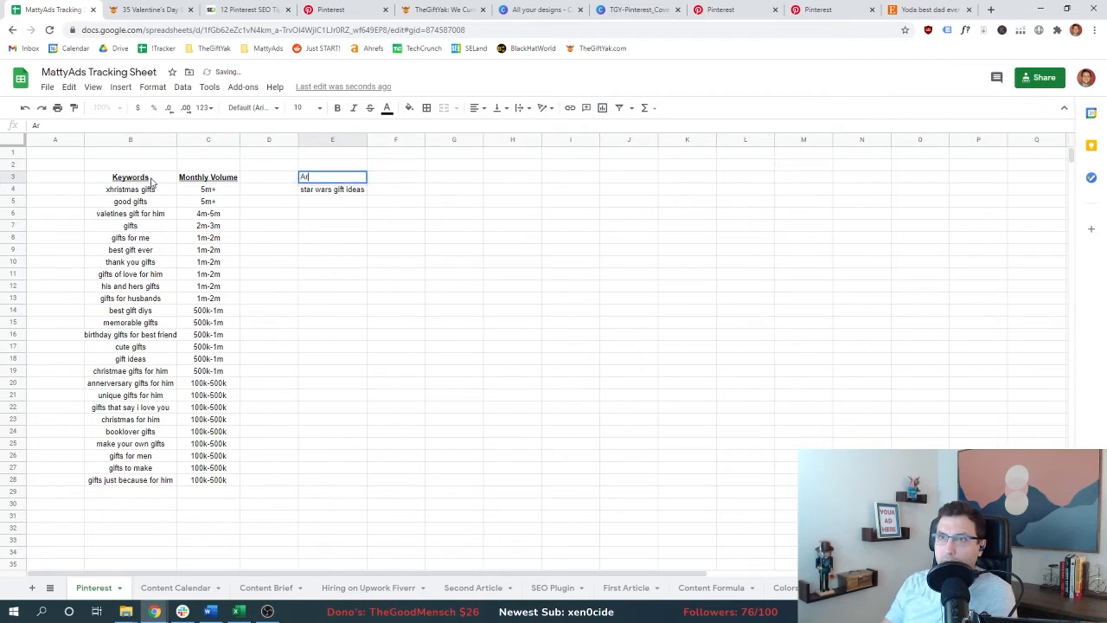
key(Tab)
text(Monthly Volume)
key(Return)
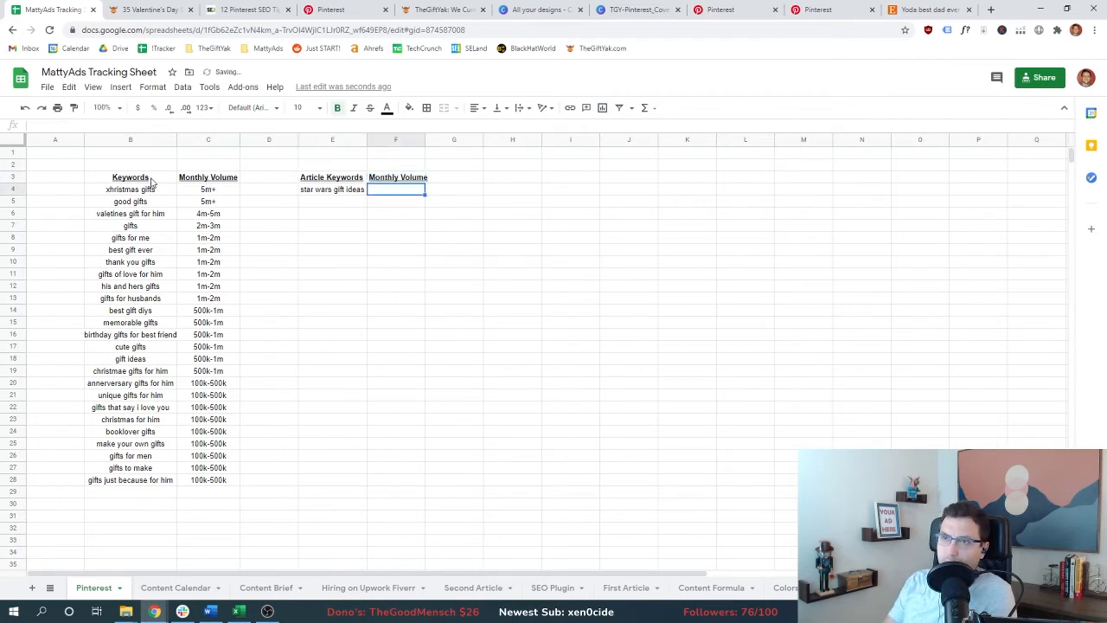
text(89)
key(Return)
Search Pinterest for "star wars gift ideas" and view the details of the "25 Gifts for Star Wars Fans" pin
click(817, 10)
click(386, 83)
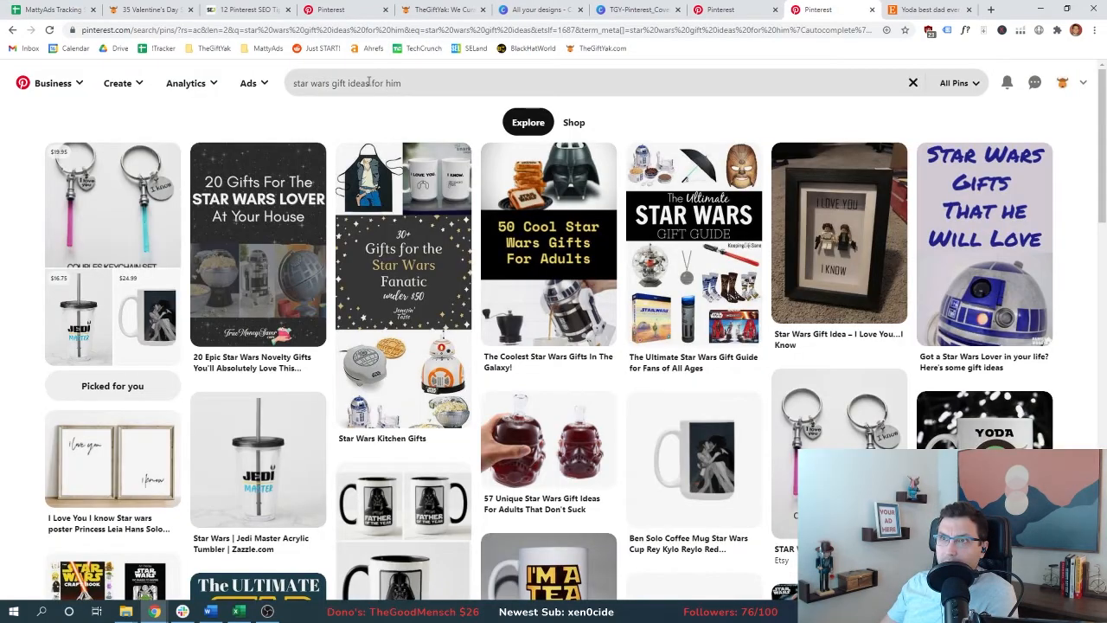
key(BackSpace)
key(BackSpace)
key(BackSpace)
key(BackSpace)
key(BackSpace)
key(BackSpace)
key(BackSpace)
key(BackSpace)
key(Return)
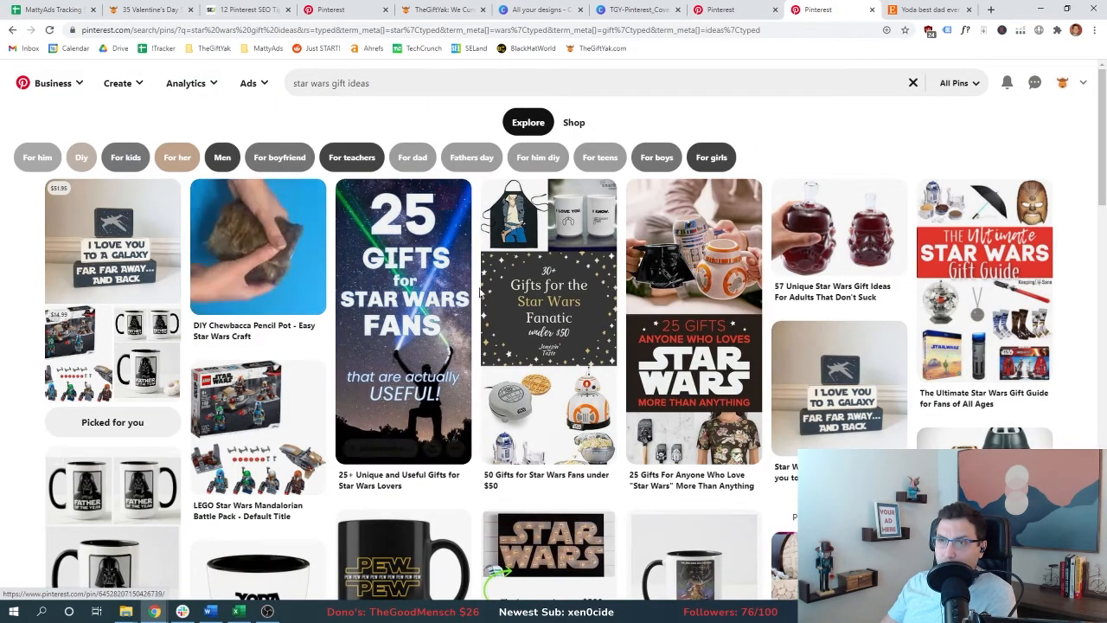
click(438, 333)
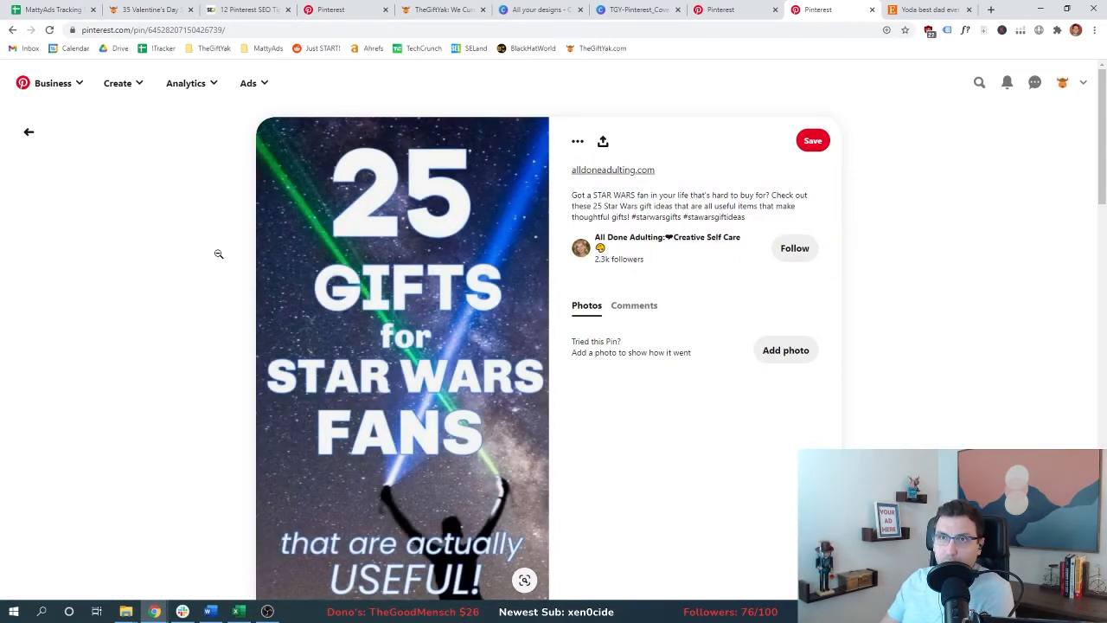
key(alt+Left)
Search Pinterest for "star wars valentines gift ideas" and look over the resulting pins
click(384, 82)
click(384, 82)
triple_click(383, 82)
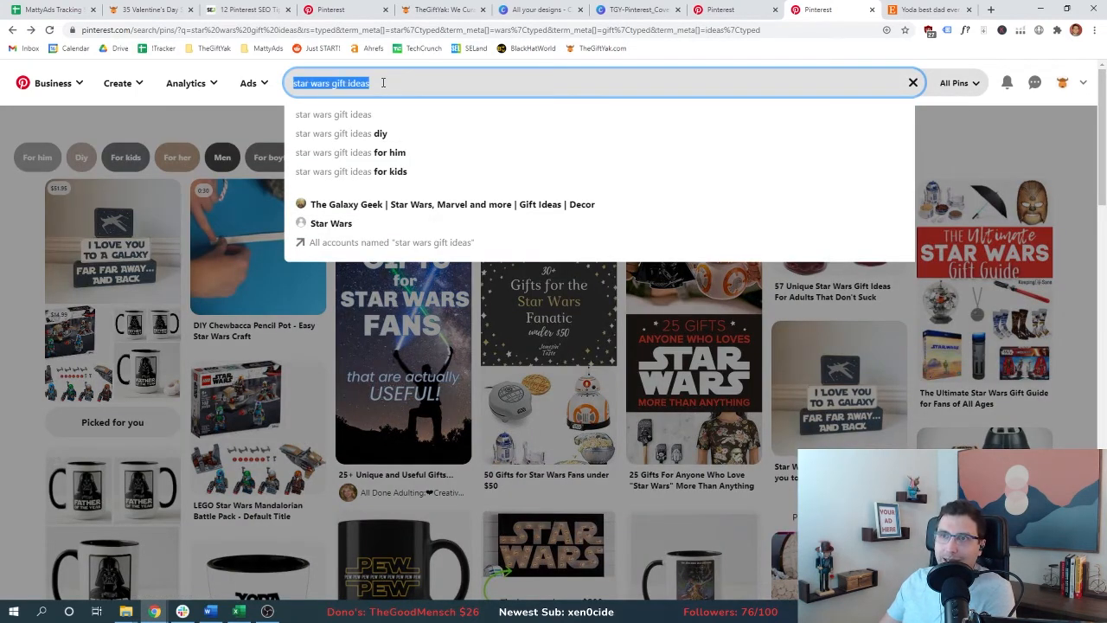
text(star wars valentines gift ideas)
key(Return)
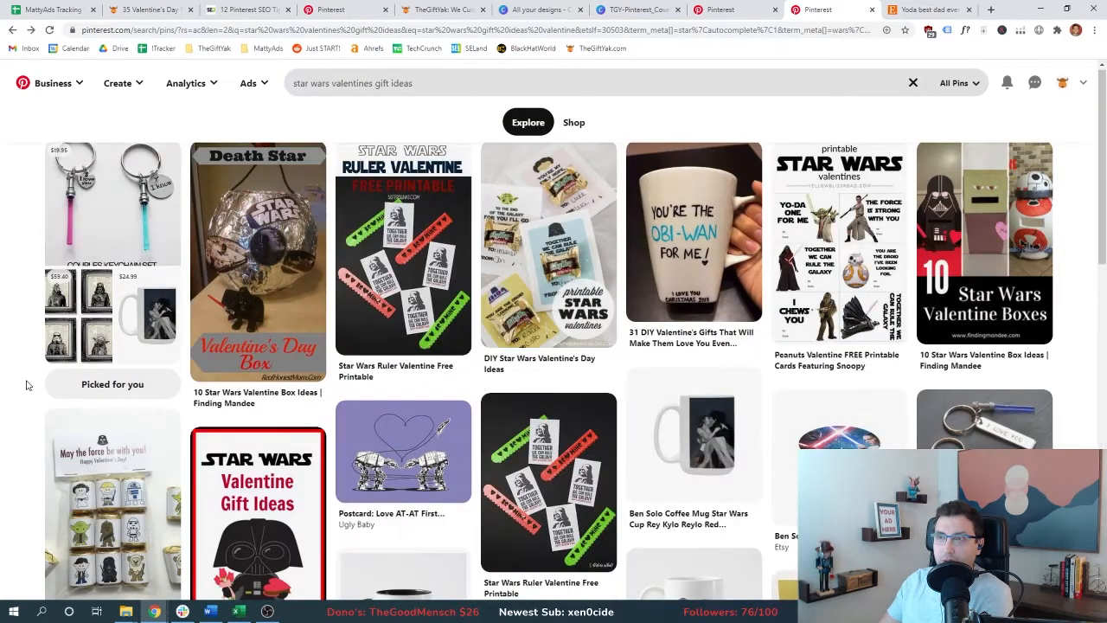
click(470, 74)
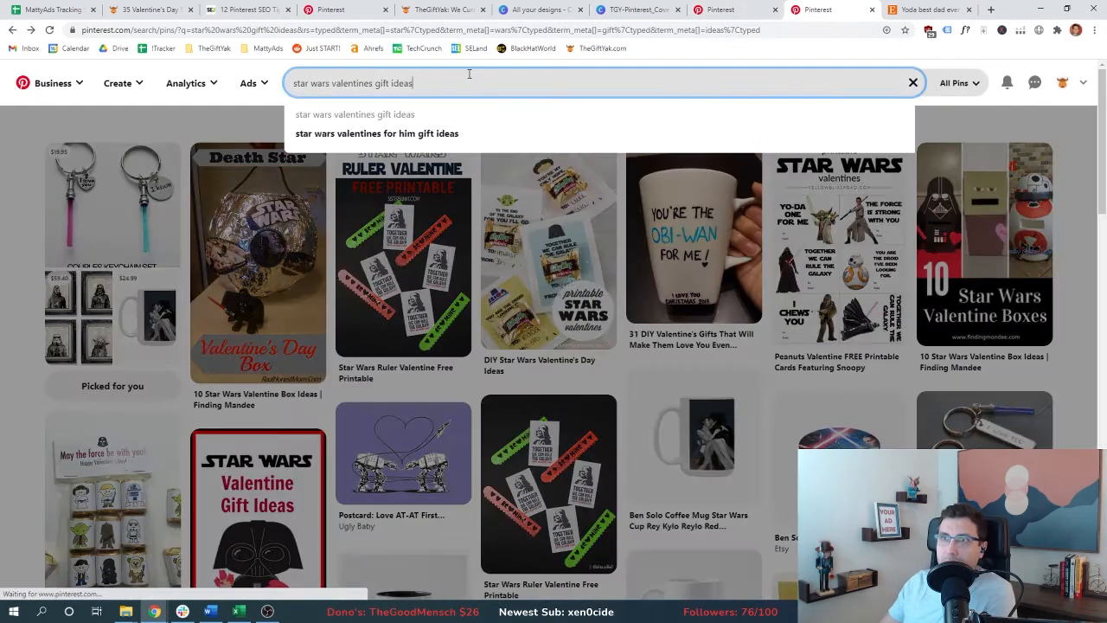
Copy the search phrase "star wars gift ideas" and open TheGiftYak's Pinterest profile in a new tab
triple_click(352, 83)
key(ctrl+c)
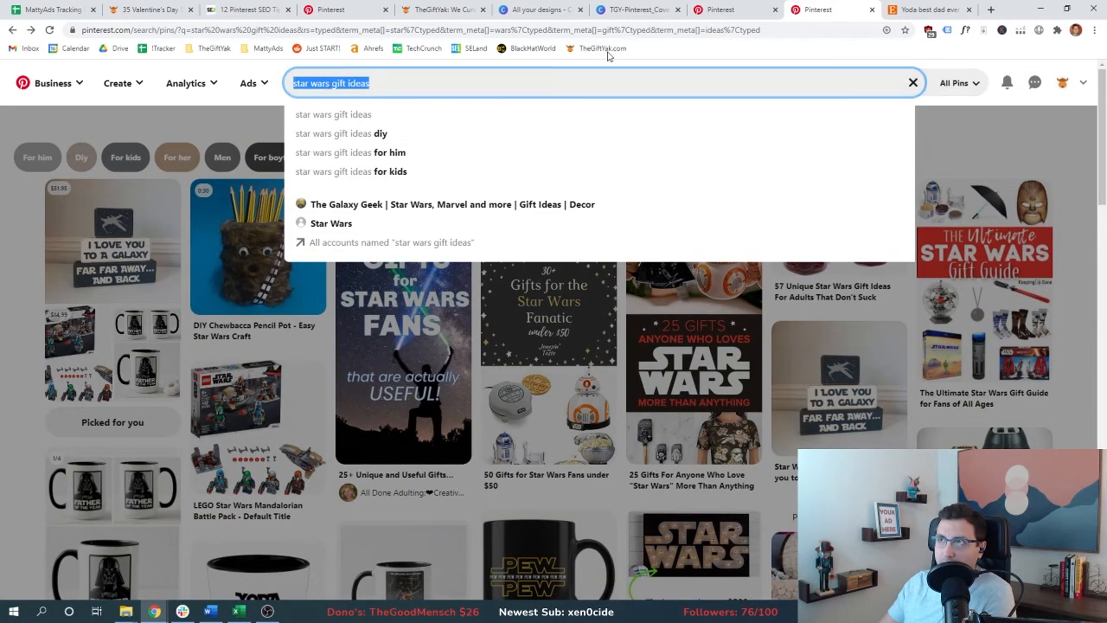
click(729, 8)
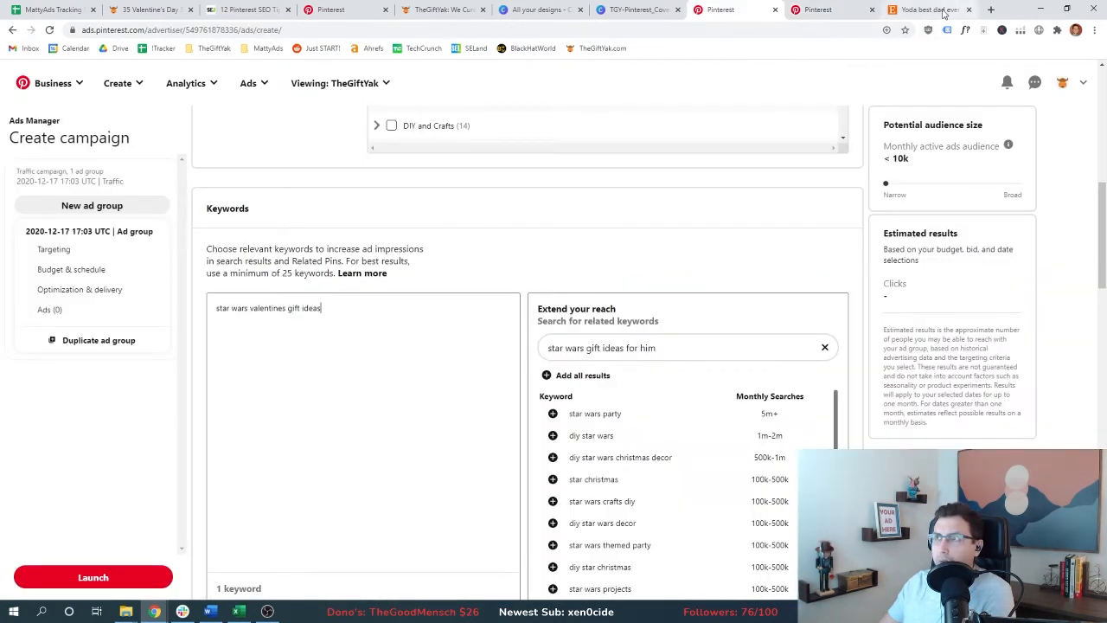
key(ctrl+t)
text(pin)
key(Return)
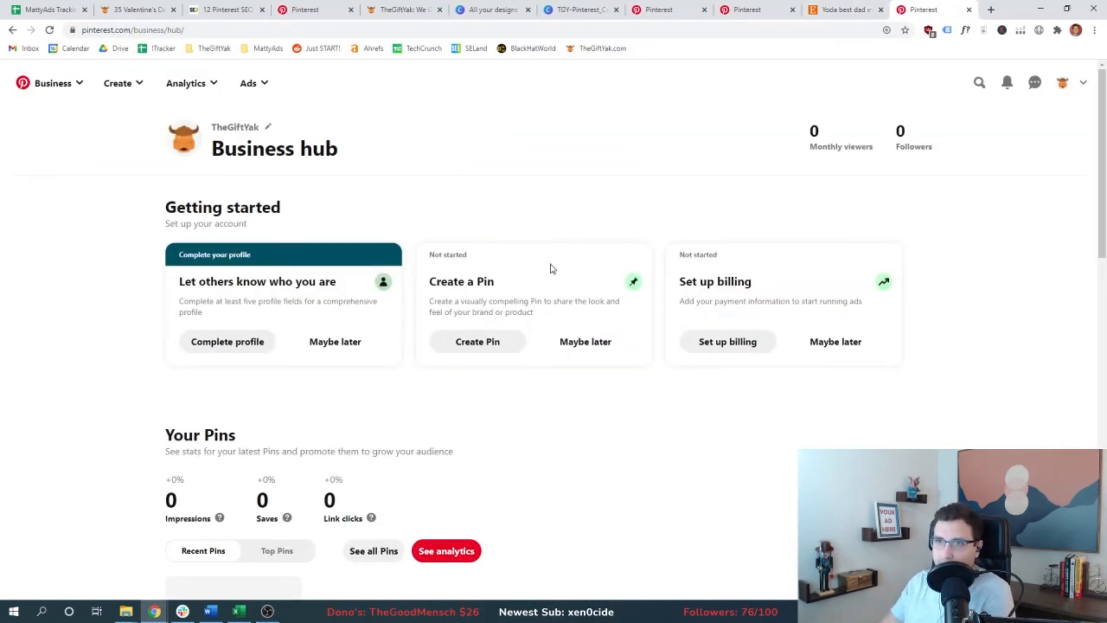
click(1062, 83)
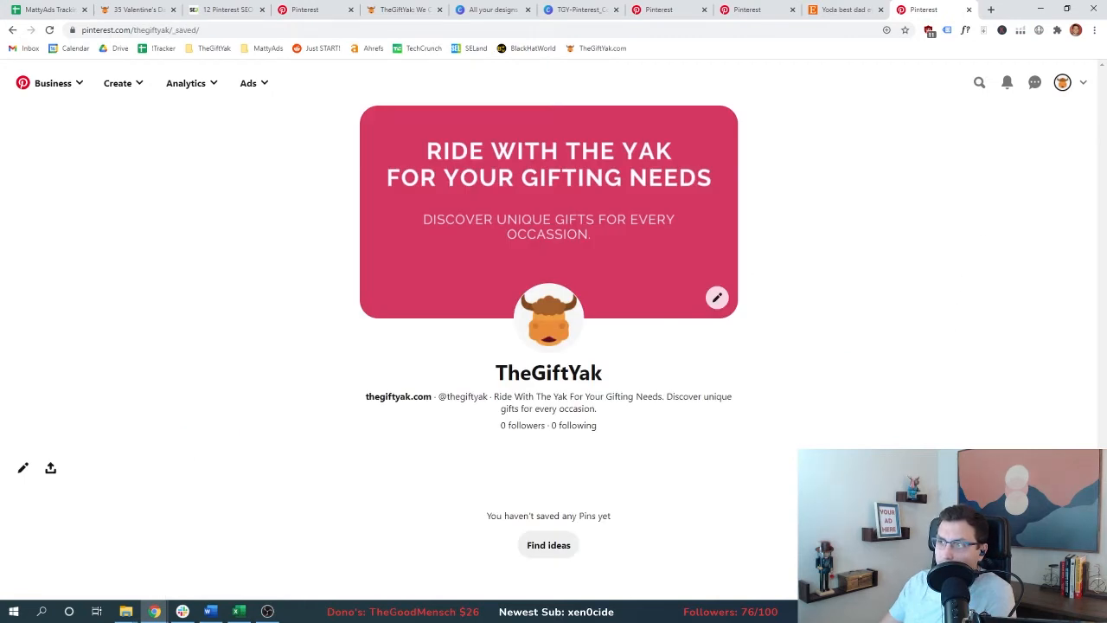
Create a board on the profile named "Star Wars Gift Ideas", leaving it public
click(1037, 522)
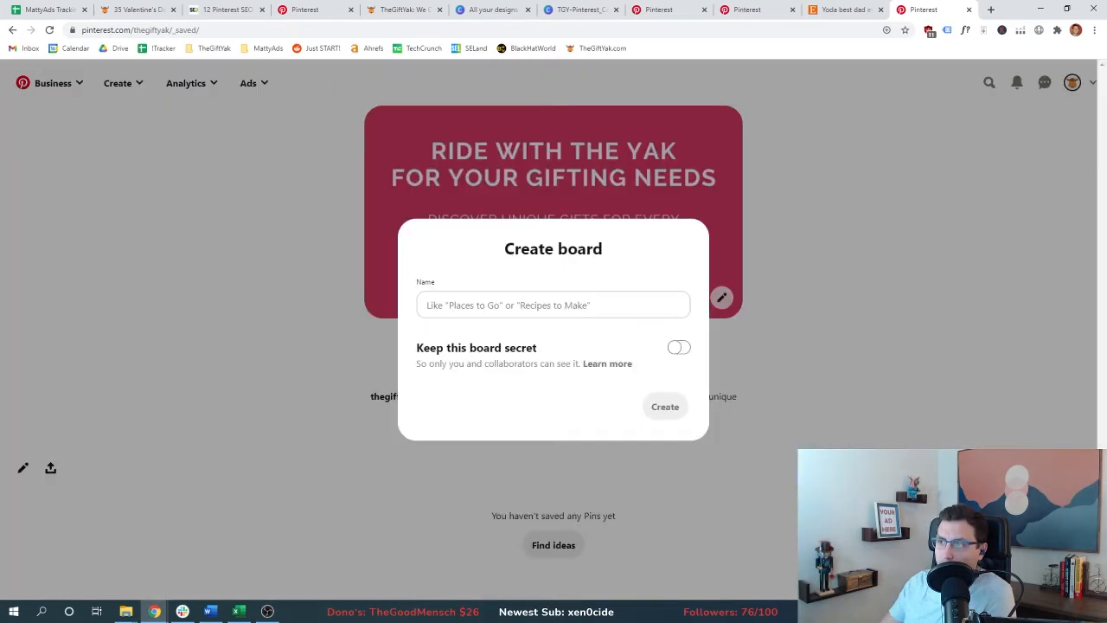
click(482, 309)
key(ctrl+v)
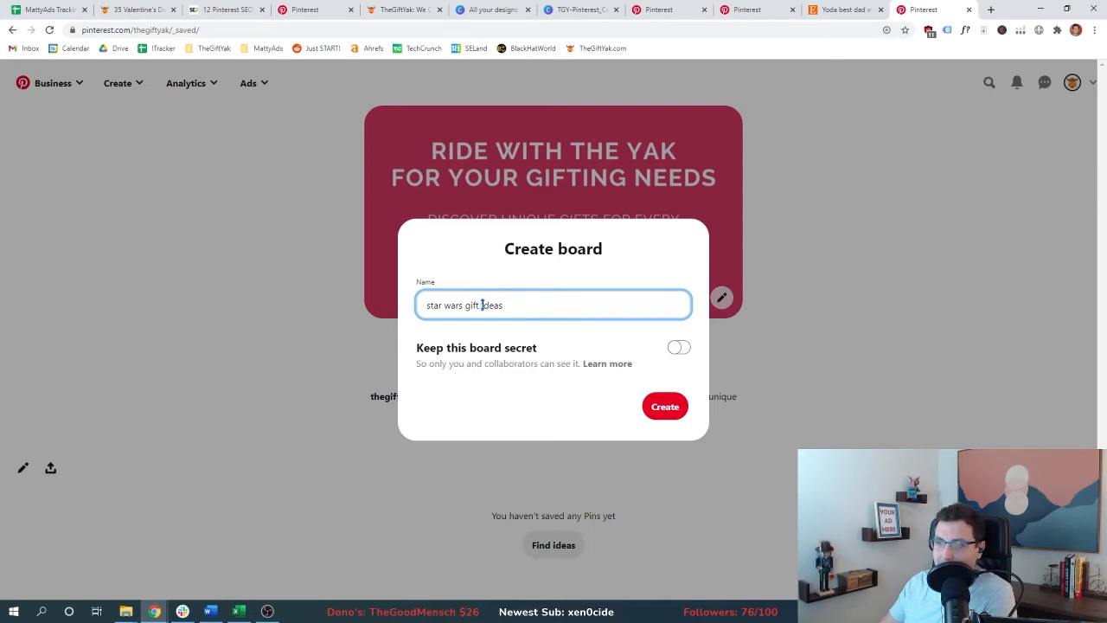
text(G)
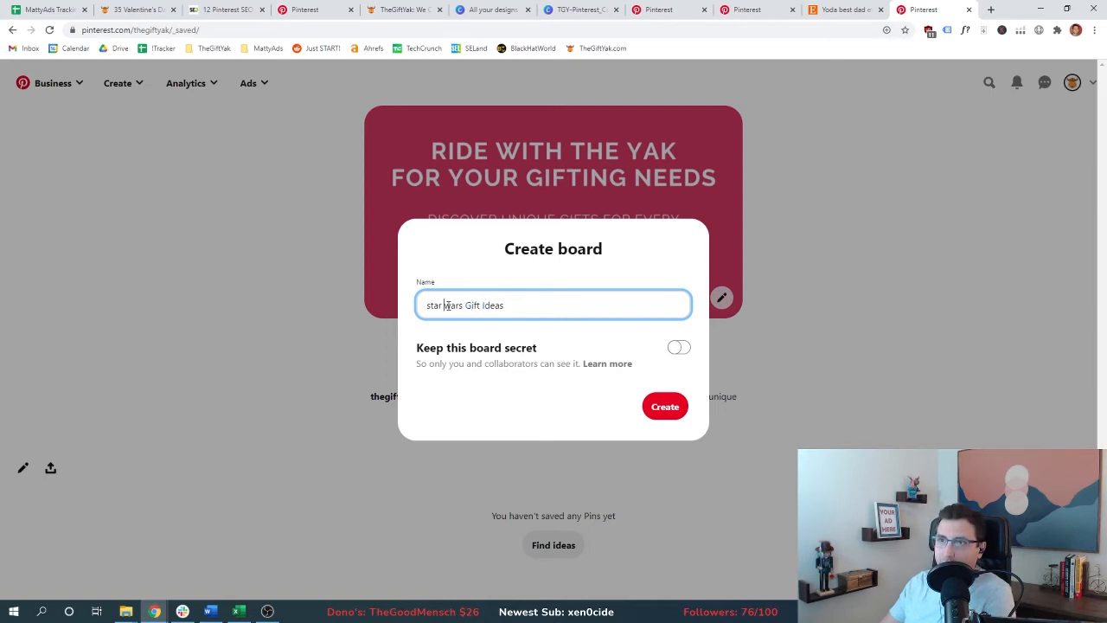
key(shift+Right)
text(W)
key(Home)
key(shift+Right)
text(S)
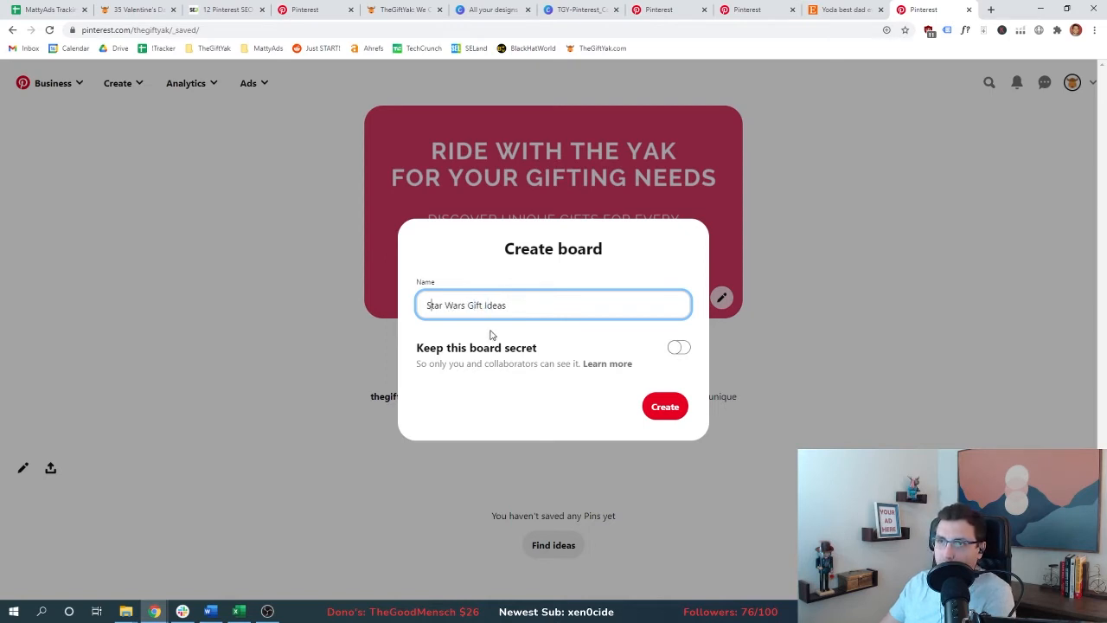
click(663, 405)
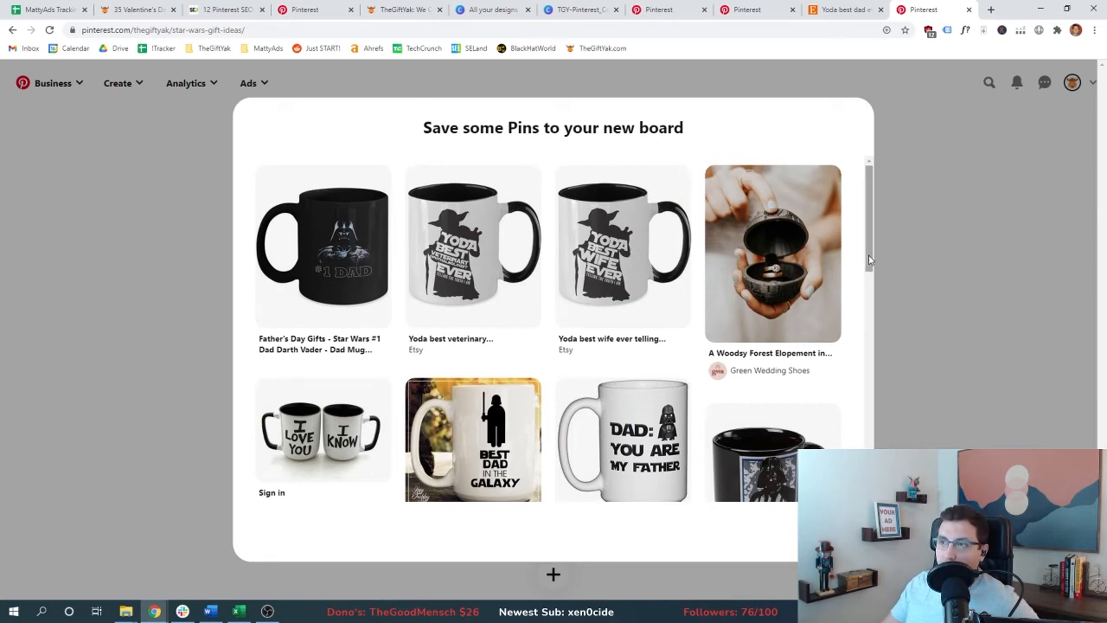
Save the "12 Awesome Father's Day Gift Ideas" and "Star Wars #1 Dad Darth Vader" mug pins to the new board and dismiss the suggestions
scroll(868, 255, down, 7)
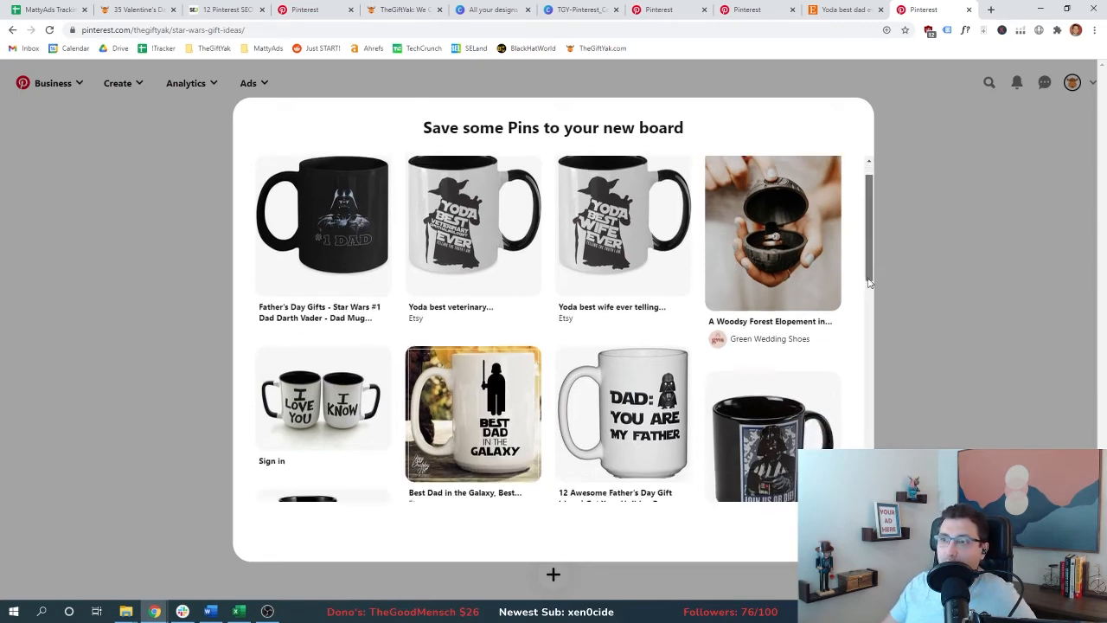
scroll(867, 387, up, 7)
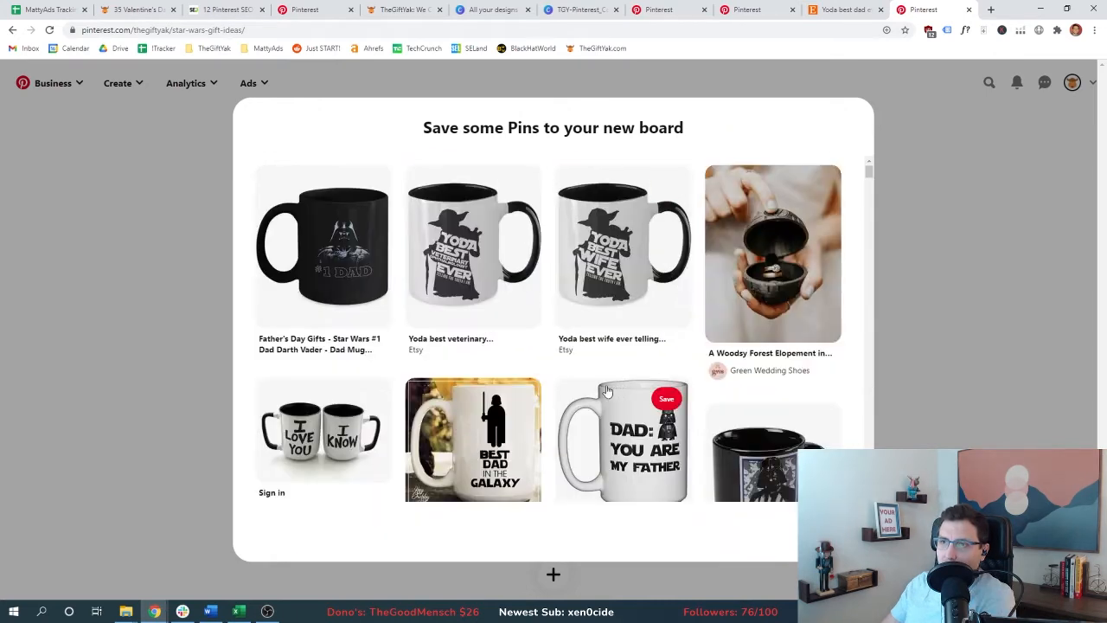
scroll(562, 380, down, 1)
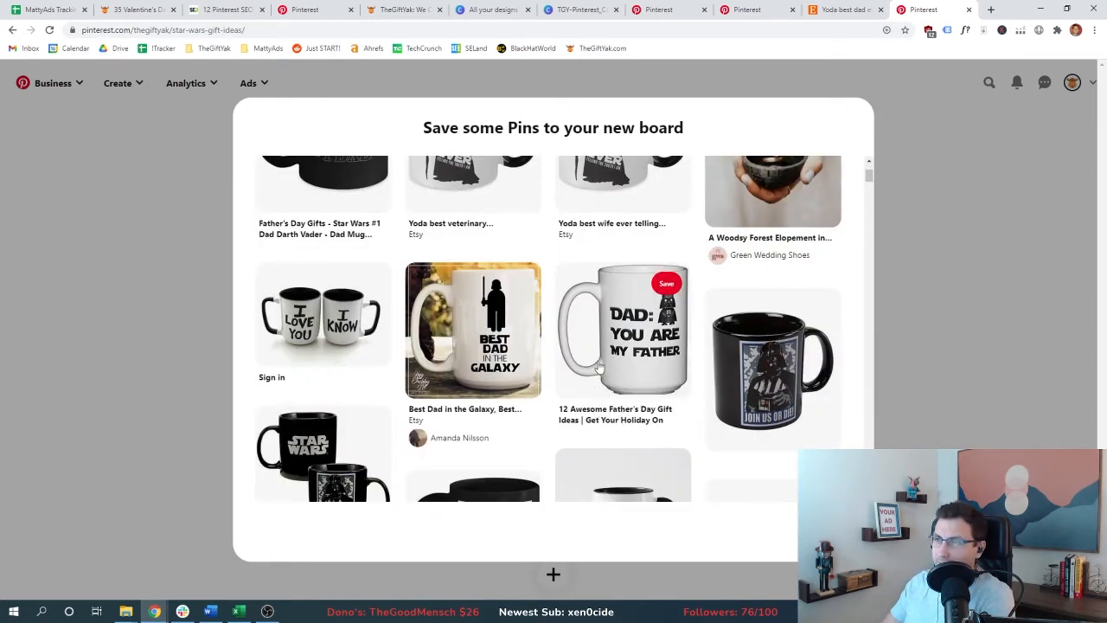
click(625, 367)
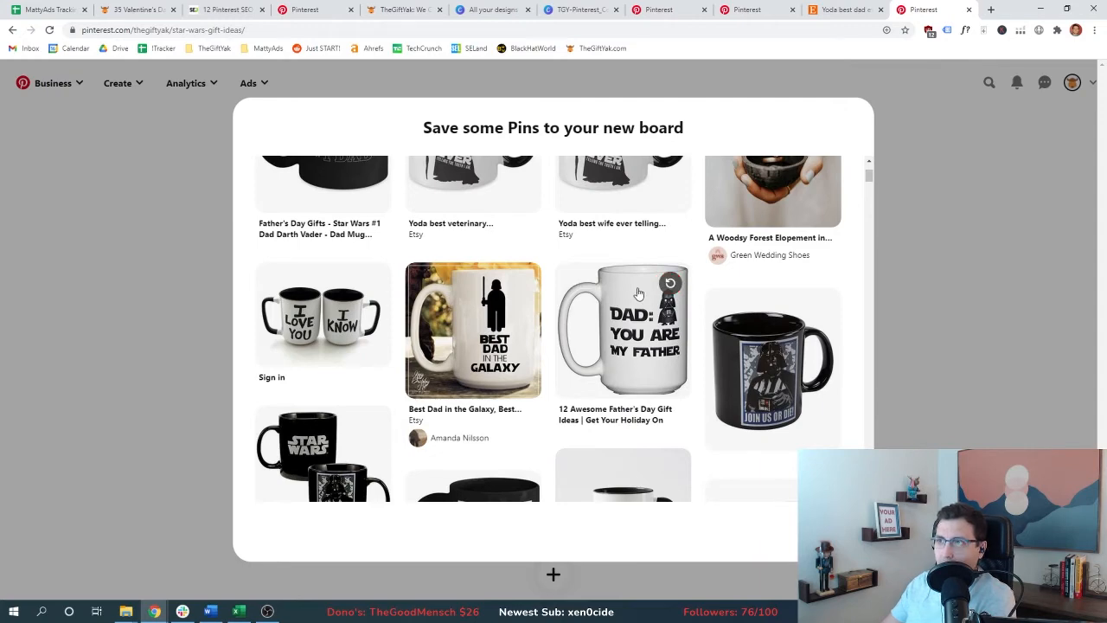
scroll(360, 224, up, 1)
click(358, 224)
key(Escape)
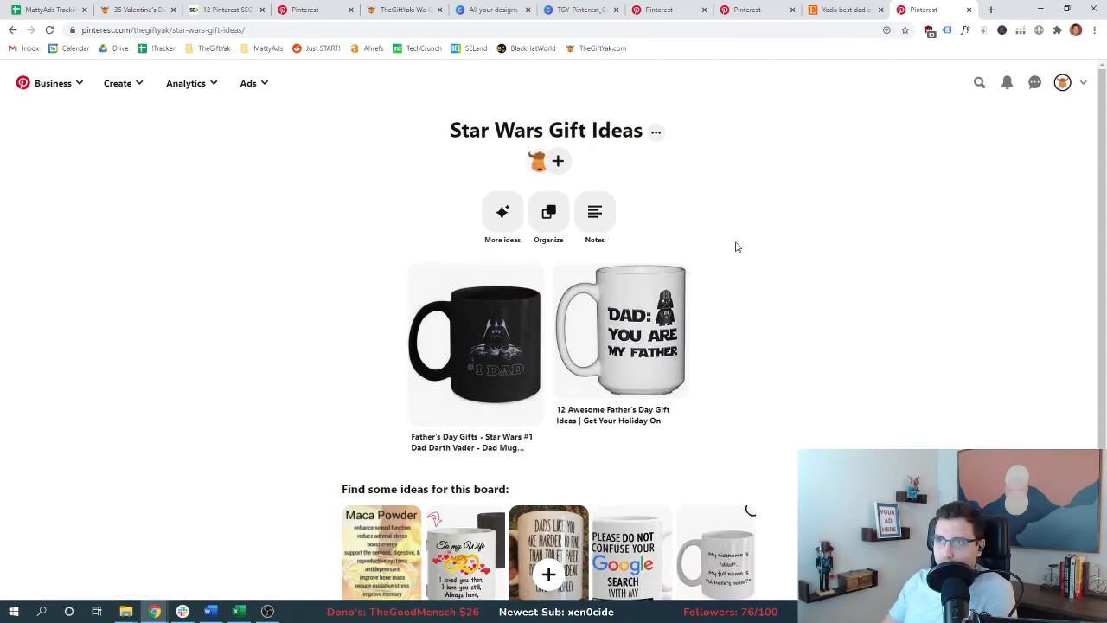
Edit the board and enter the description "Best Star Wars Gift Ideas For Him On Valentine's Day."
click(656, 132)
click(634, 176)
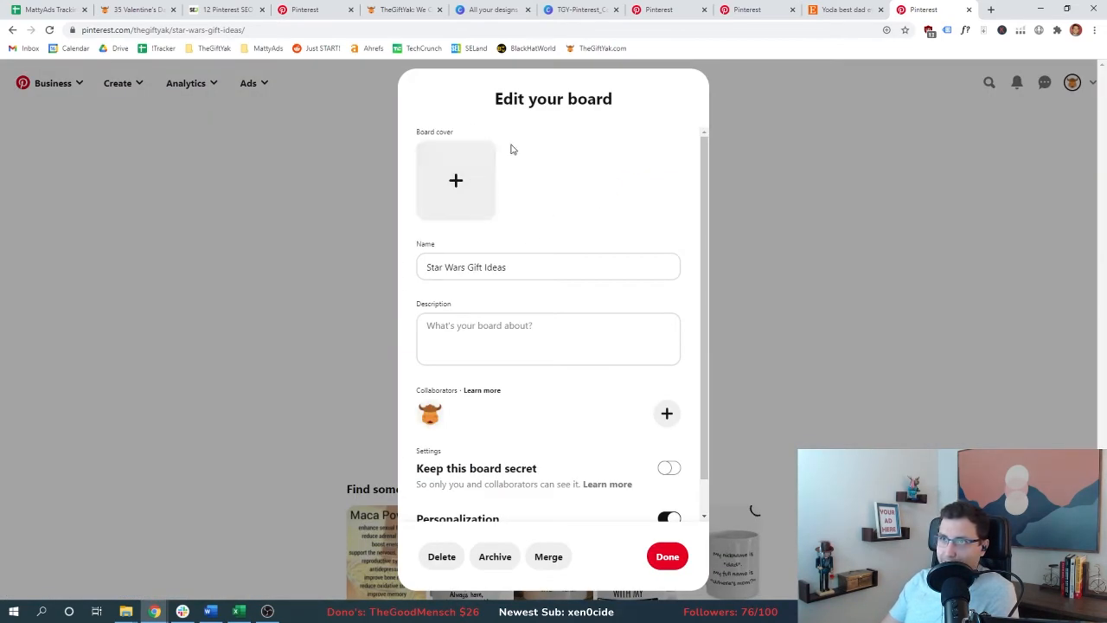
click(465, 334)
click(506, 268)
key(ctrl+a)
key(ctrl+c)
click(475, 324)
key(ctrl+v)
key(Home)
text(Best)
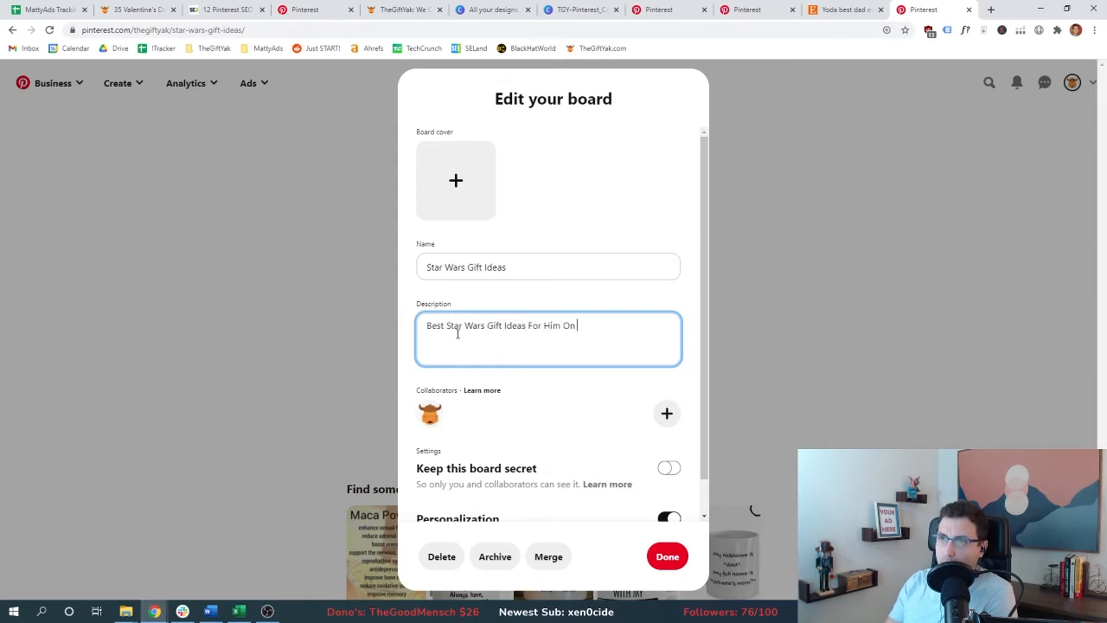
text(y.)
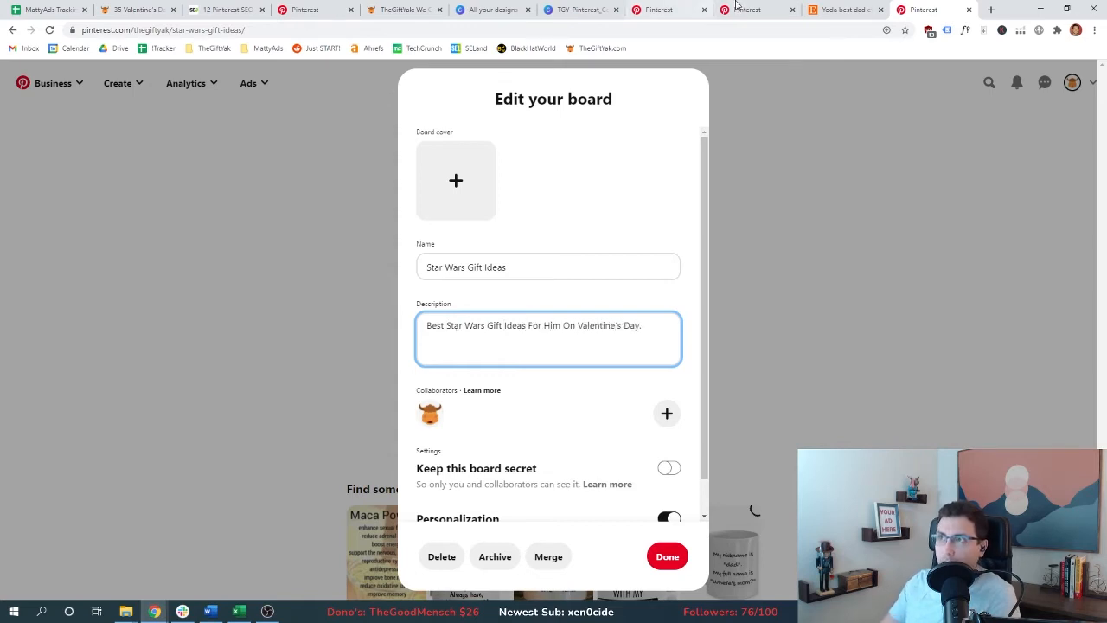
Consult the Pinterest search filters, add "Gift Ideas for Your Boyfriend, Men, Dad and Kids That Love Star Wars." to the board description, and save it
click(747, 10)
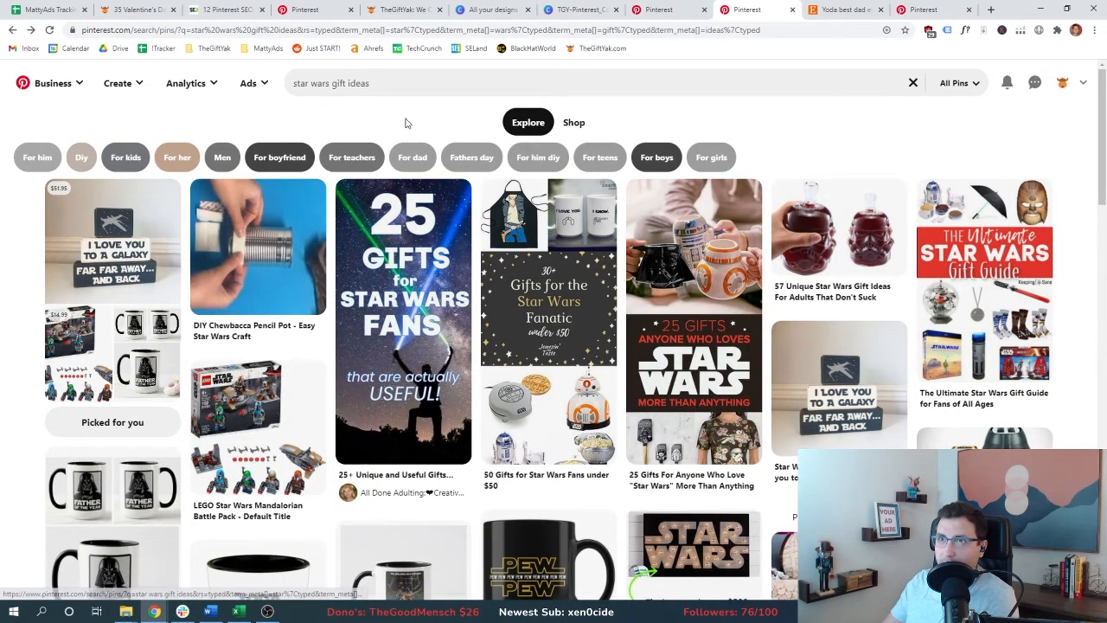
key(ctrl+9)
scroll(562, 431, down, 1)
click(667, 556)
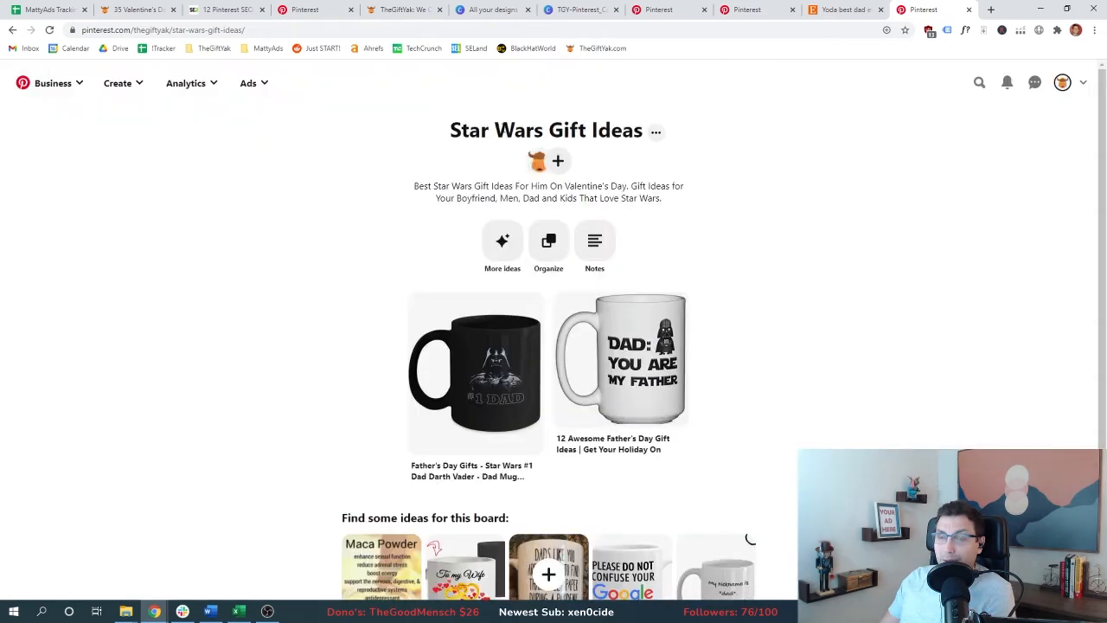
Create a new Pinterest pin design in Canva and name it "TGY-StarWars_Pins"
click(488, 8)
click(995, 83)
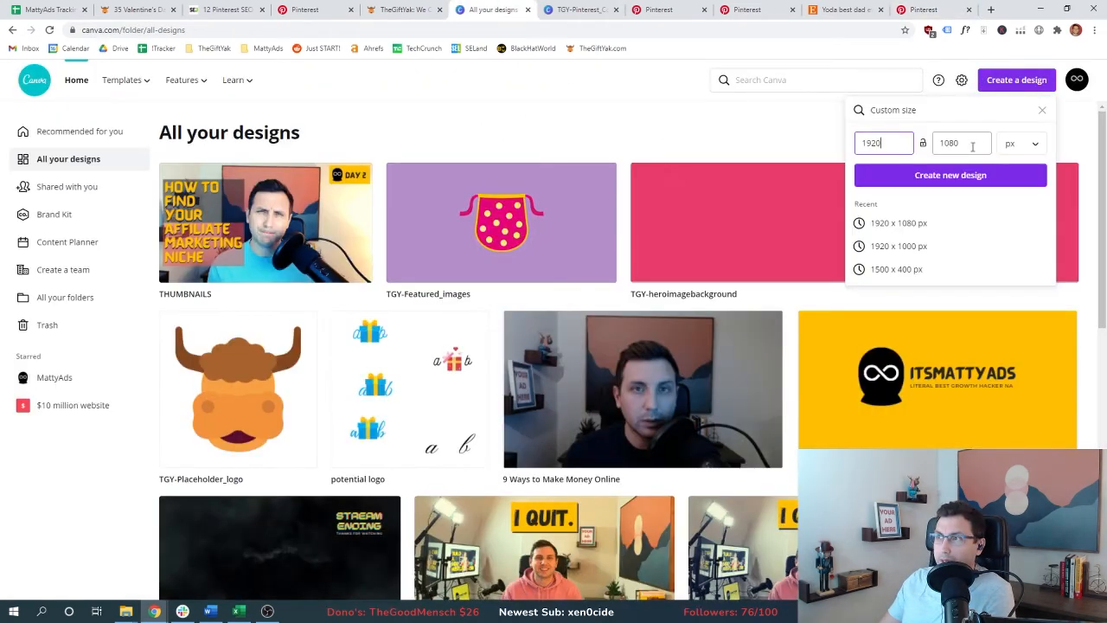
text(pint)
click(911, 146)
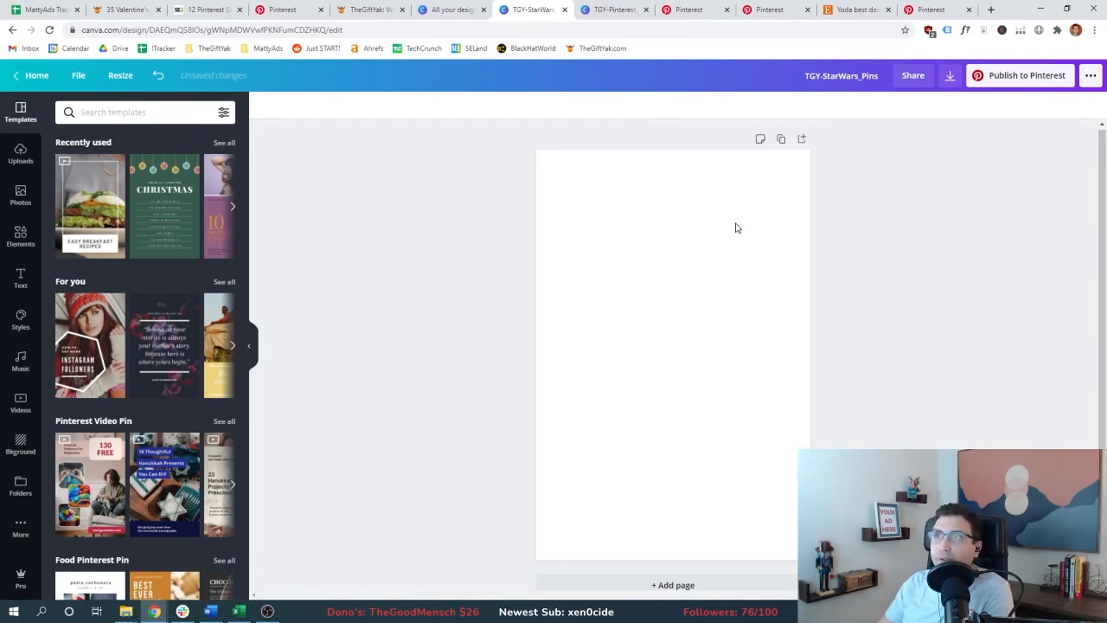
Review the "star wars gift ideas" search results and the Star Wars Gift Ideas board on Pinterest for pin layout inspiration
click(770, 10)
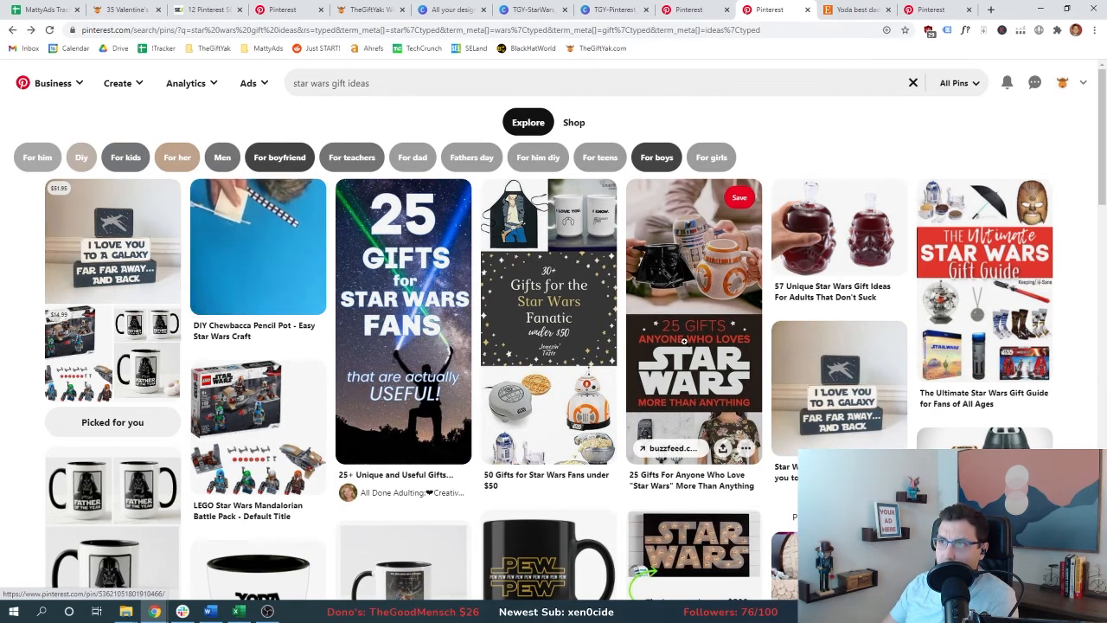
click(850, 10)
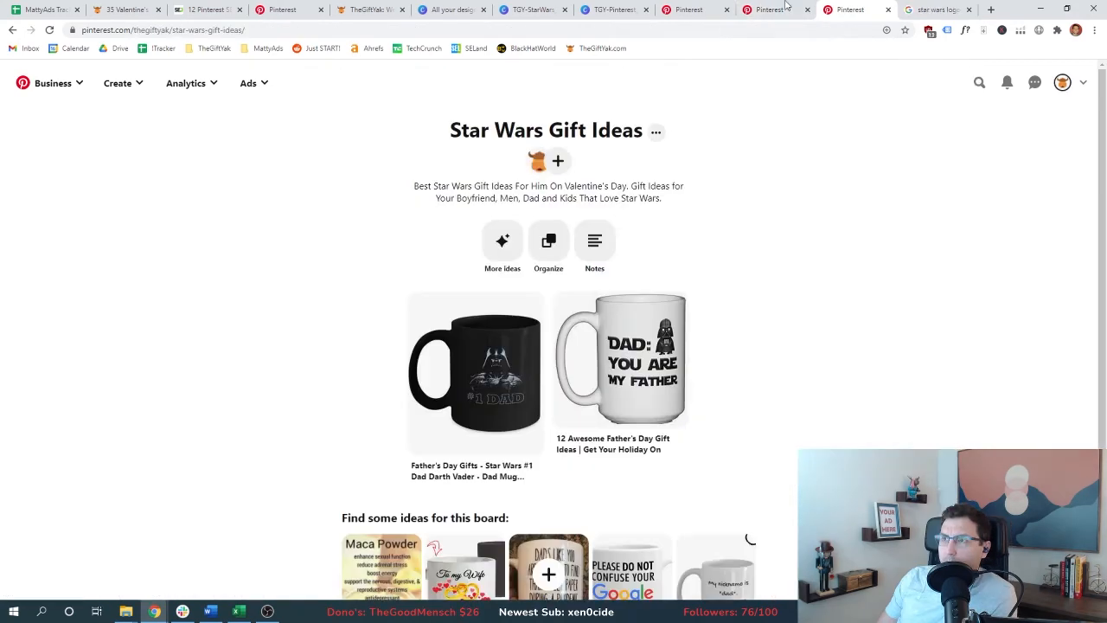
click(706, 7)
click(761, 9)
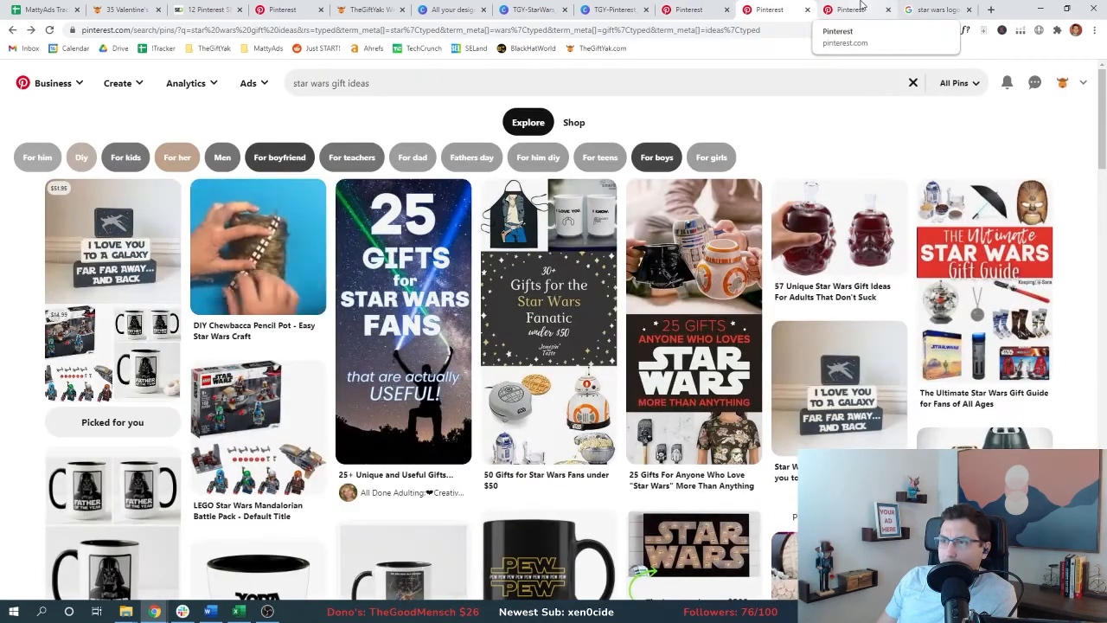
click(856, 8)
click(536, 10)
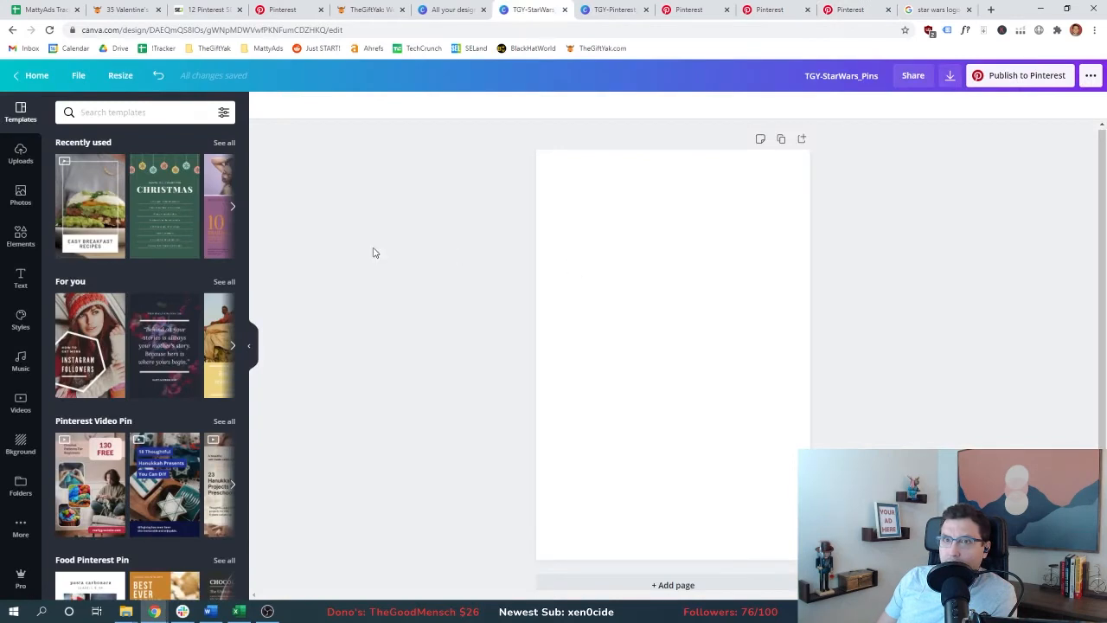
Add a full-width grey rectangle as a horizontal band across the lower middle of the blank pin in Canva
click(20, 236)
drag(666, 553, 667, 498)
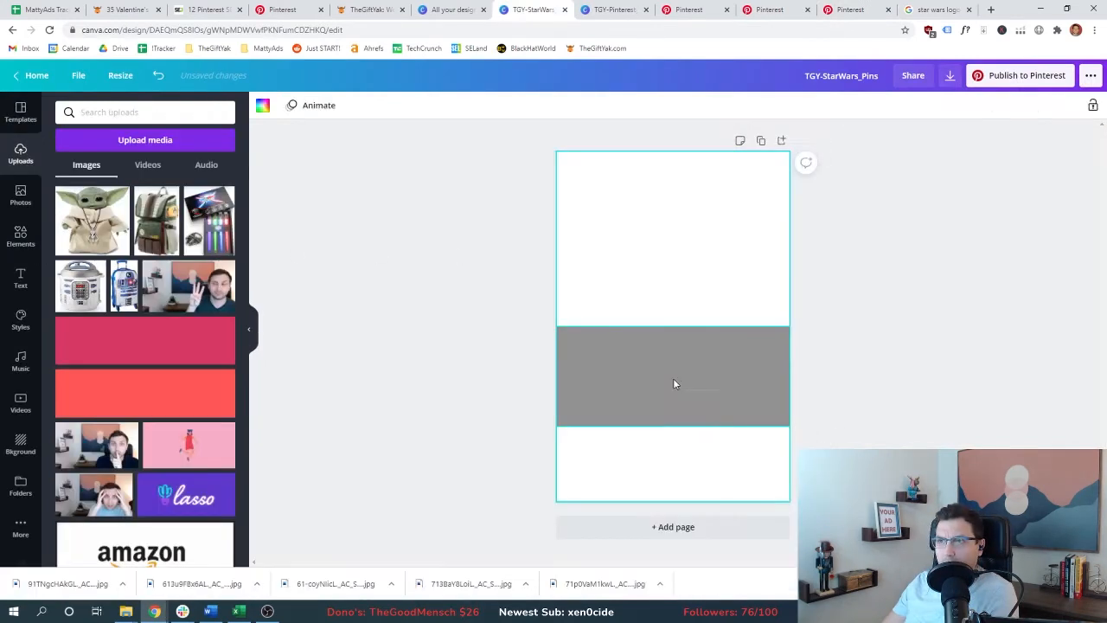
click(673, 378)
mouse_move(683, 382)
mouse_down()
mouse_move(688, 367)
mouse_move(681, 379)
mouse_up()
click(511, 376)
Place the uploaded green backpack image in the pin's upper-left area, scaled to fit above the grey band
click(155, 221)
drag(680, 303, 632, 236)
drag(687, 346, 672, 326)
click(424, 298)
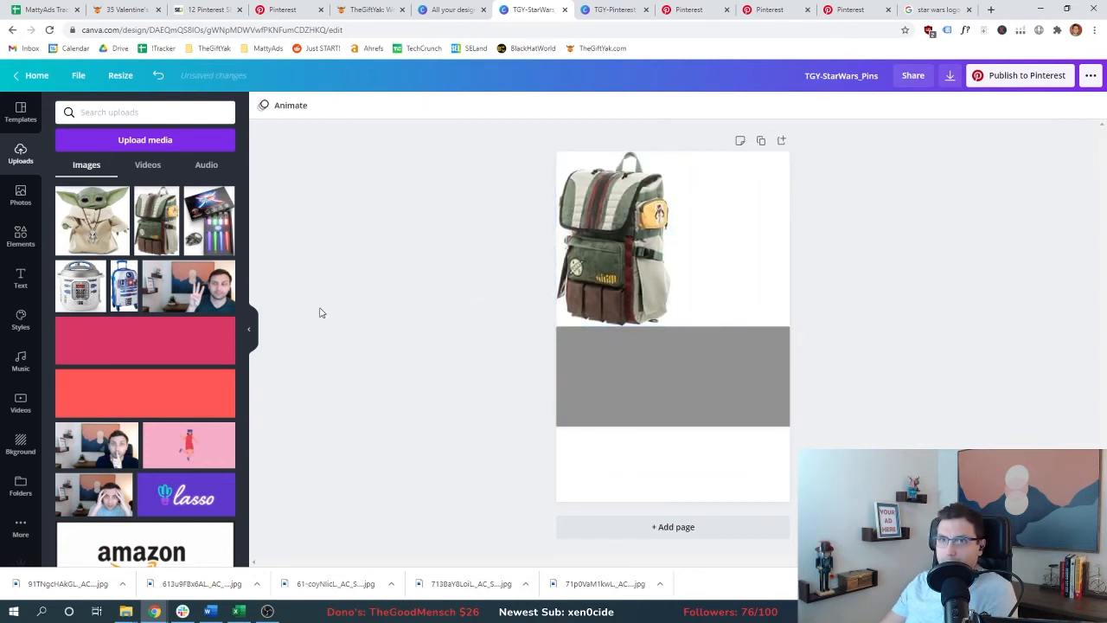
Add the Baby Yoda and R2-D2 pressure cooker images, scaled down and stacked beside the backpack above the grey band
click(92, 221)
drag(671, 321, 733, 207)
click(81, 285)
drag(736, 392, 701, 353)
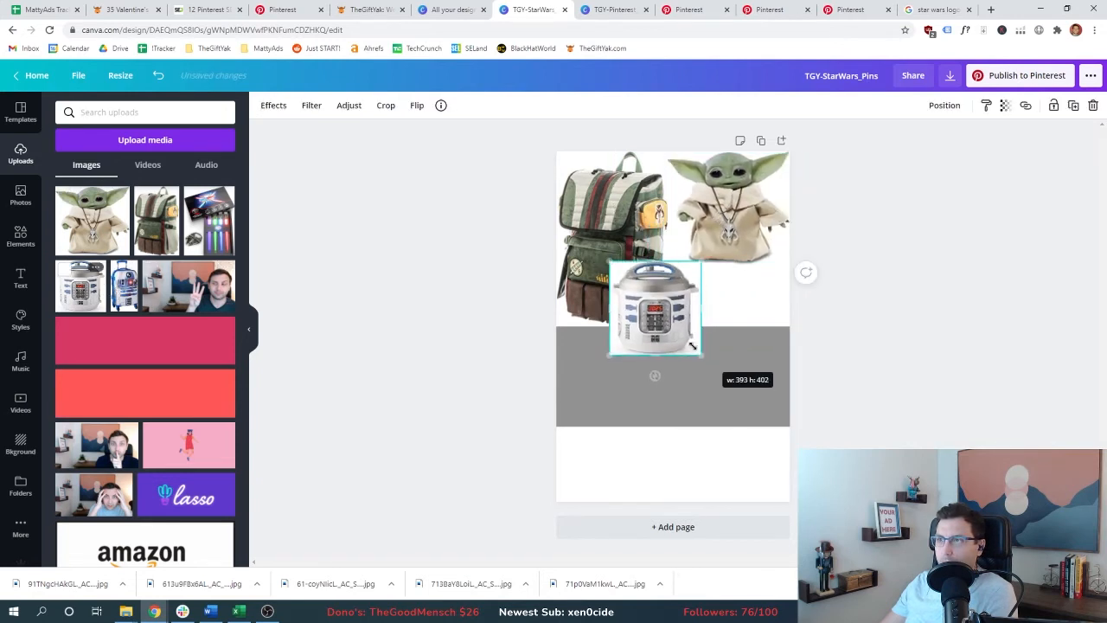
drag(657, 307, 717, 287)
click(407, 298)
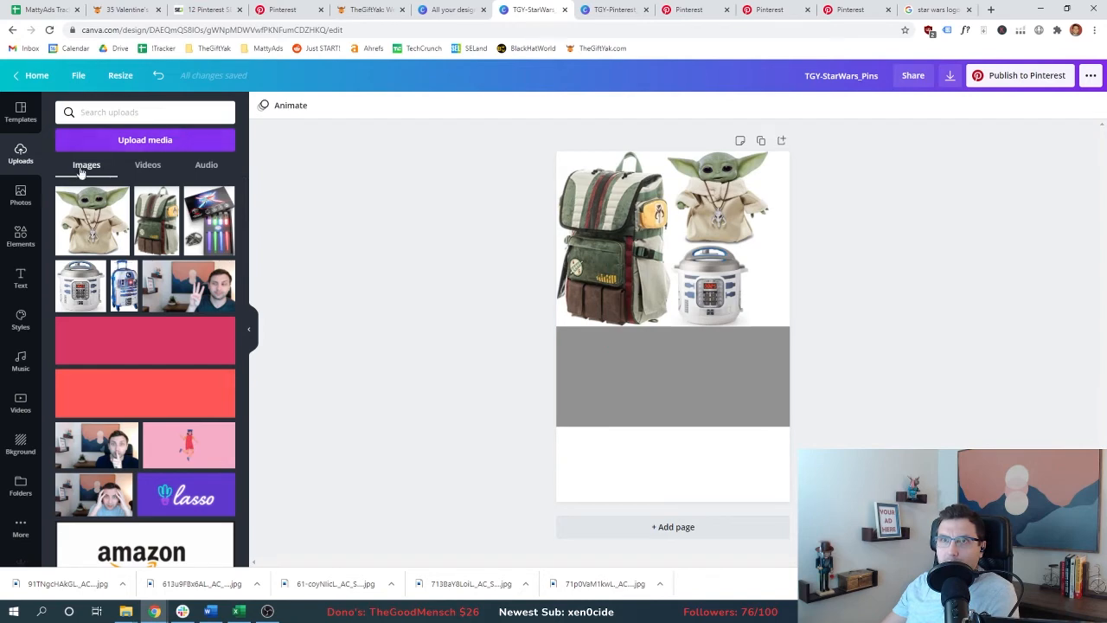
Copy the text style from the TGY-Pinterest_Cover design for a THEGIFTYAK.COM line at the band's lower edge, and recolour the band black
click(20, 281)
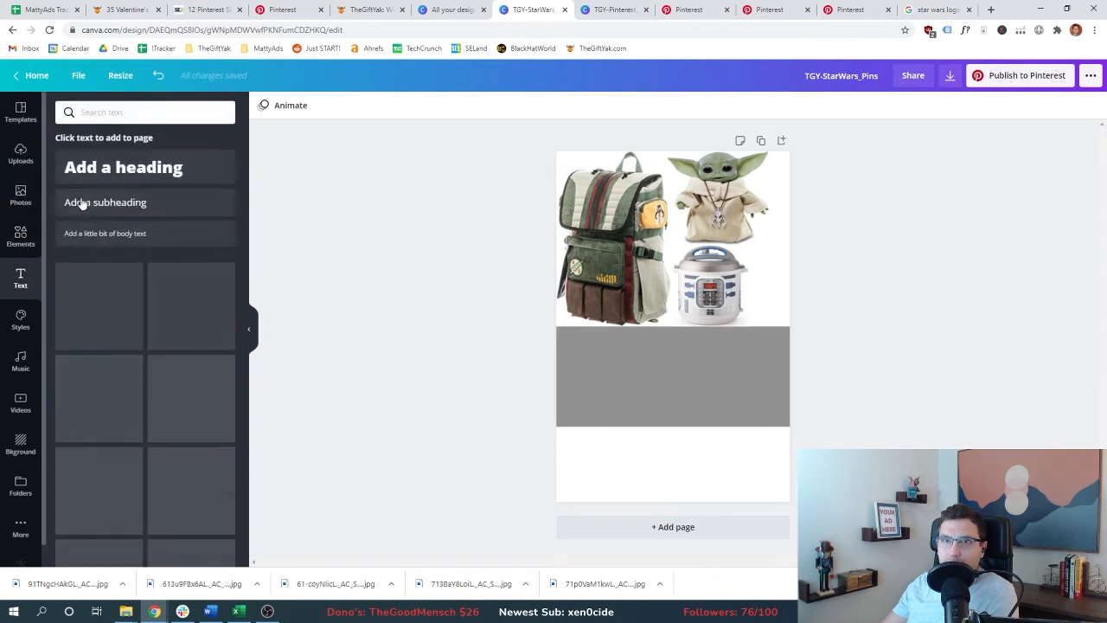
key(ctrl+Tab)
click(627, 346)
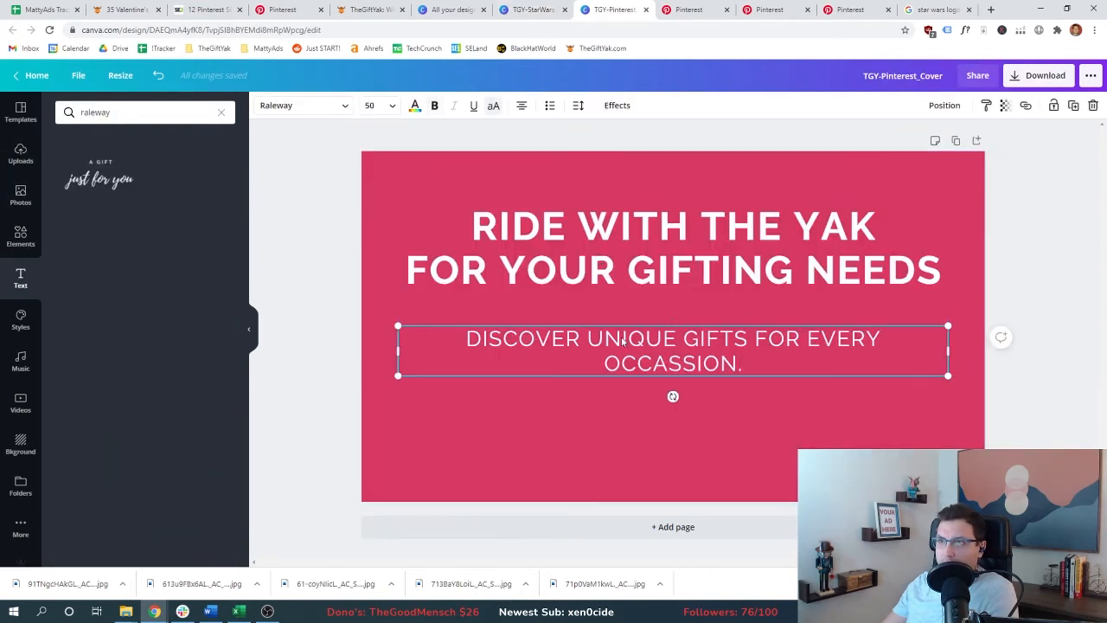
click(490, 8)
click(530, 10)
key(ctrl+v)
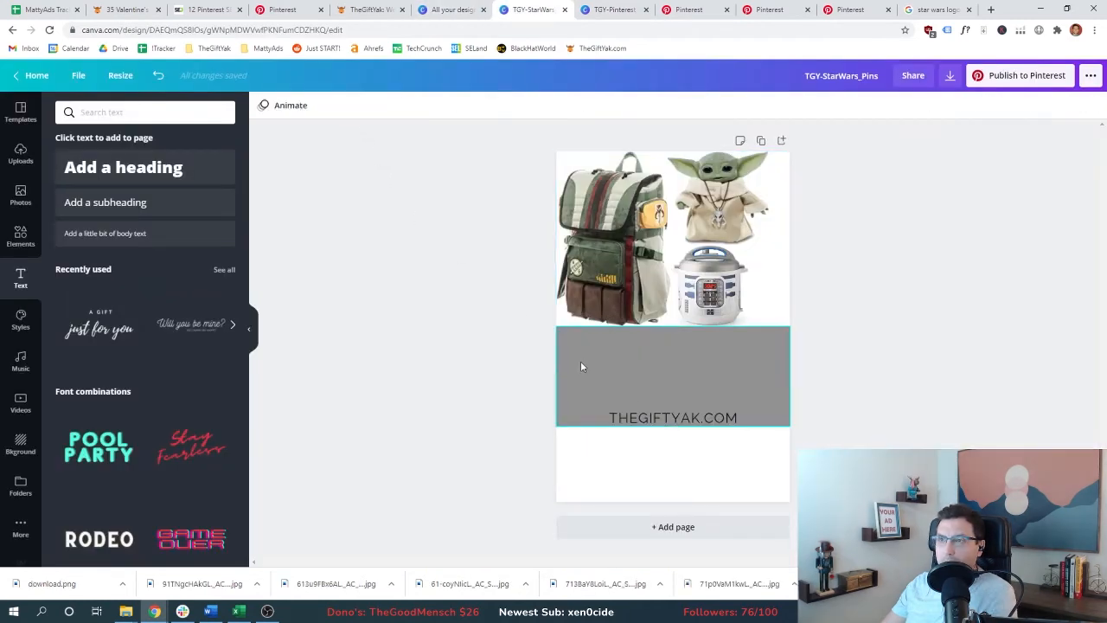
click(582, 366)
click(631, 419)
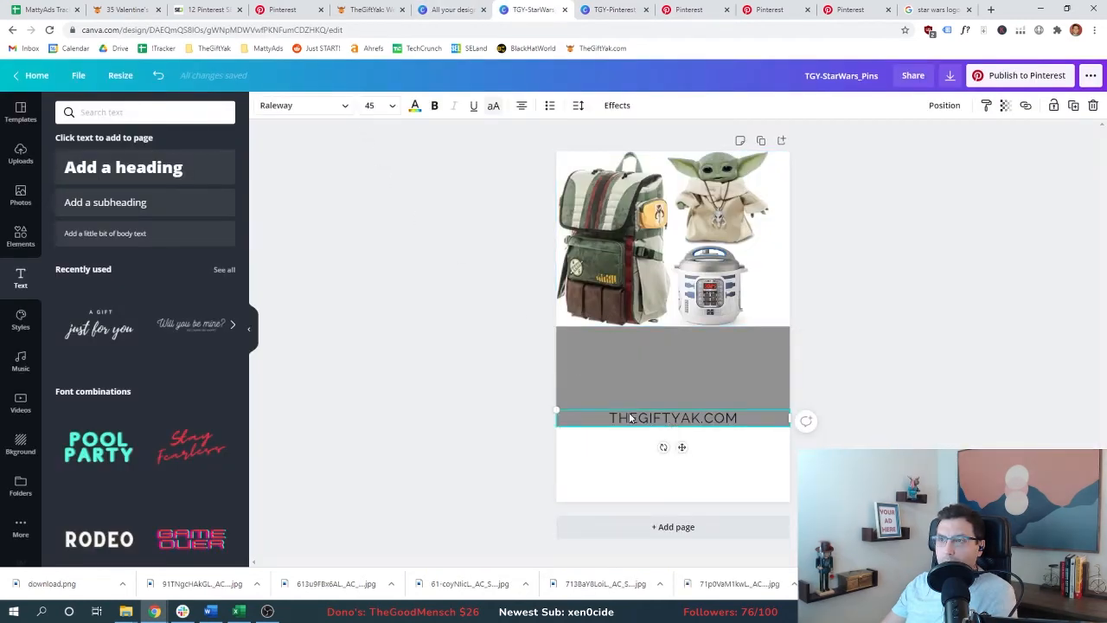
click(583, 376)
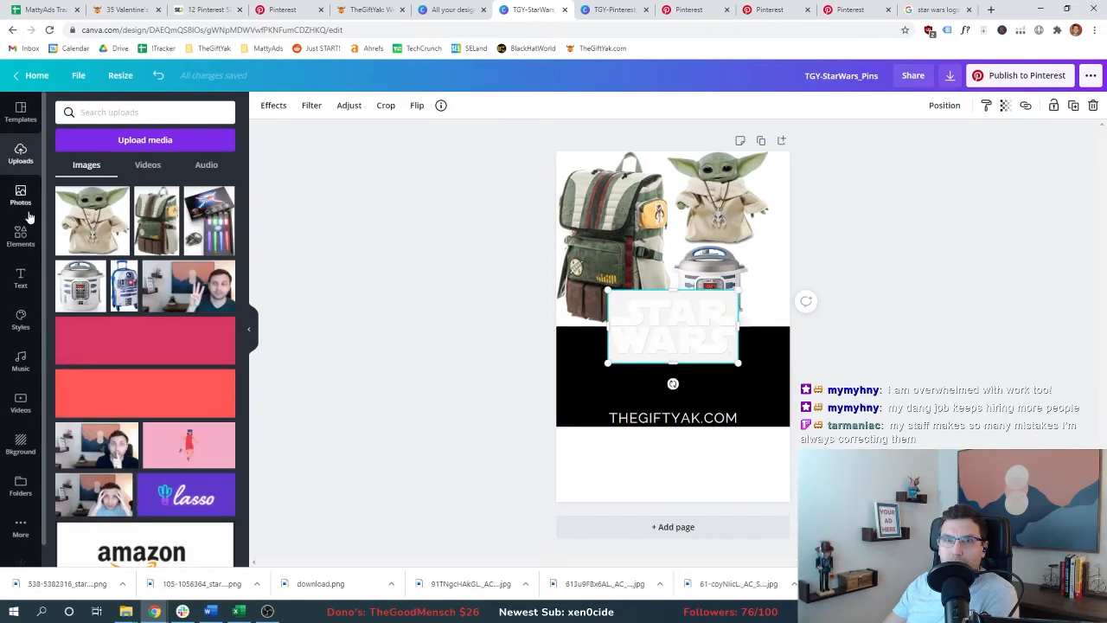
Search the elements for "star wars" and position the white STAR WARS logo on the black band above the THEGIFTYAK.COM text
click(20, 236)
click(128, 112)
text(star)
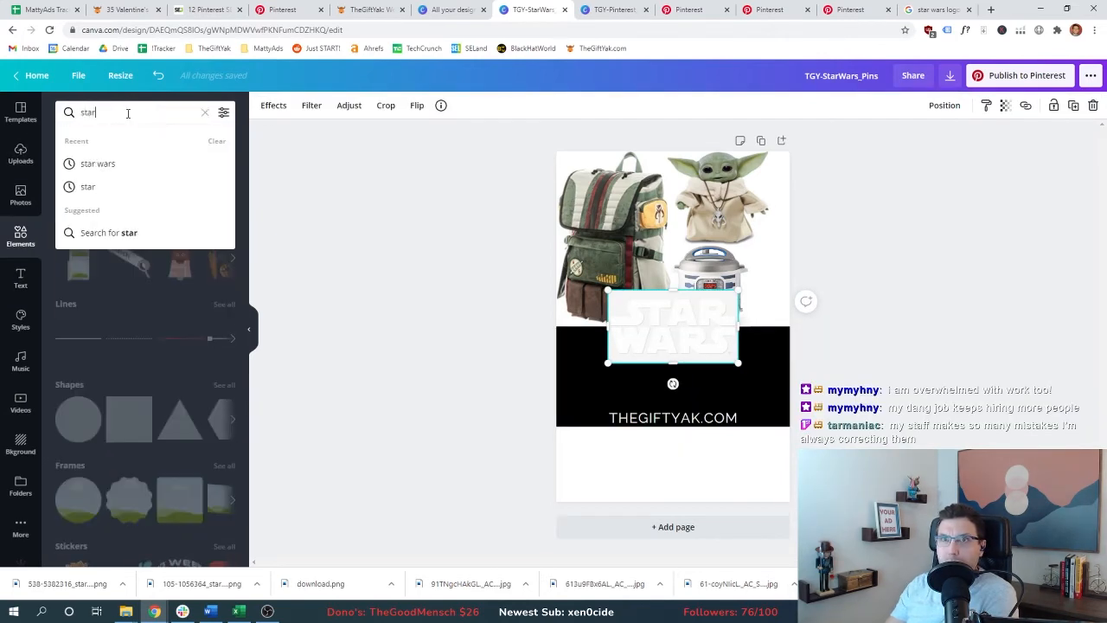
text( wars)
key(Return)
drag(692, 393, 686, 389)
Check the Pinterest reference pages and shift the colour of the heading text above the STAR WARS logo to yellow
click(775, 9)
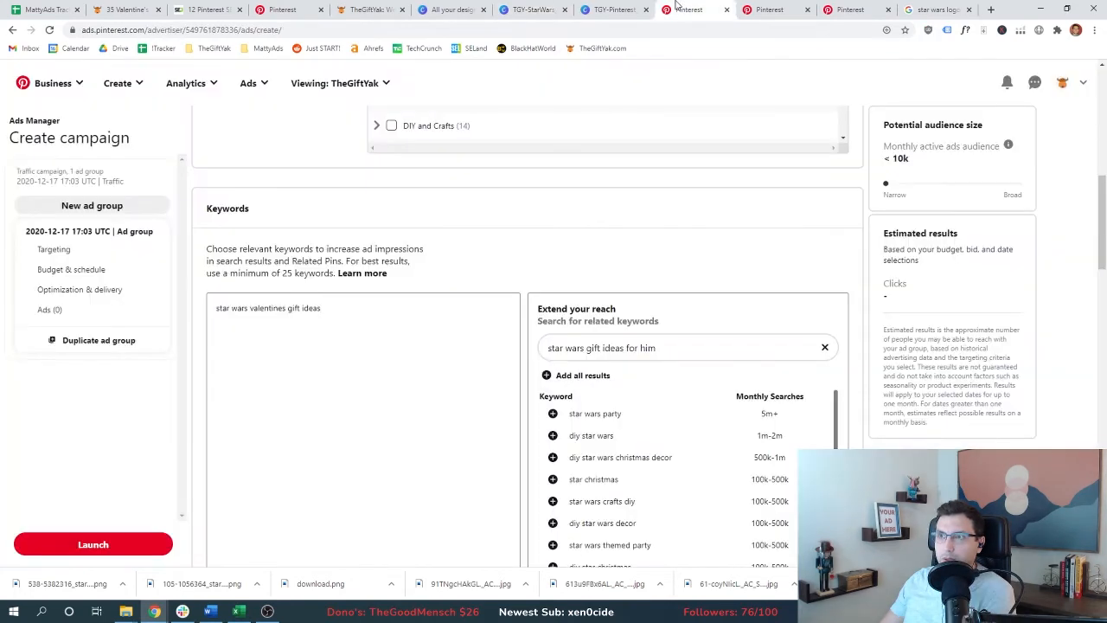
click(874, 9)
click(532, 10)
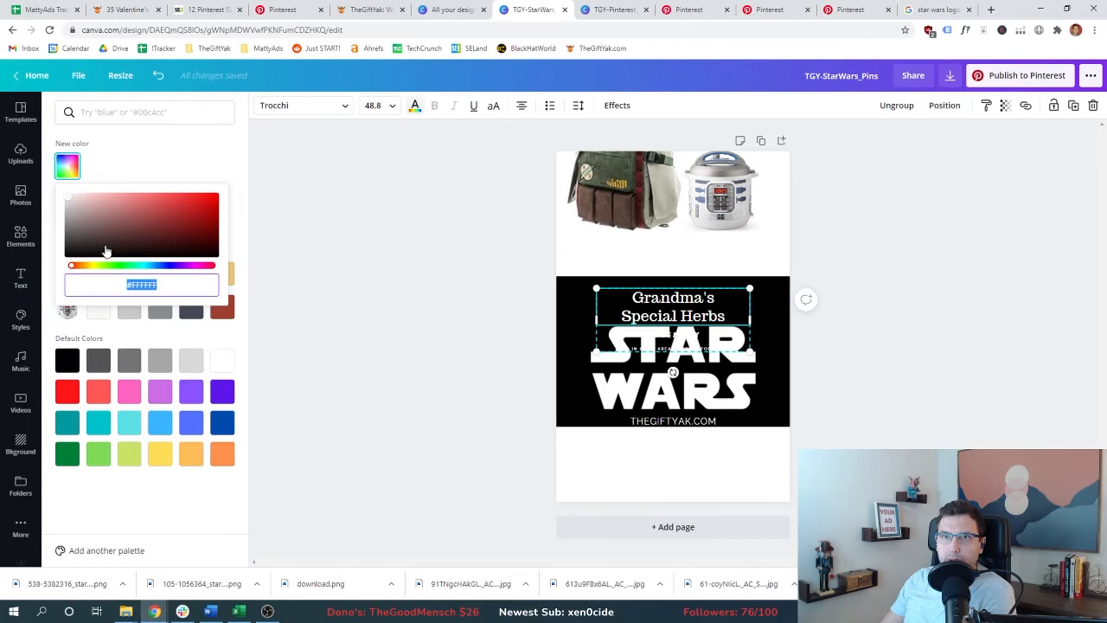
click(97, 265)
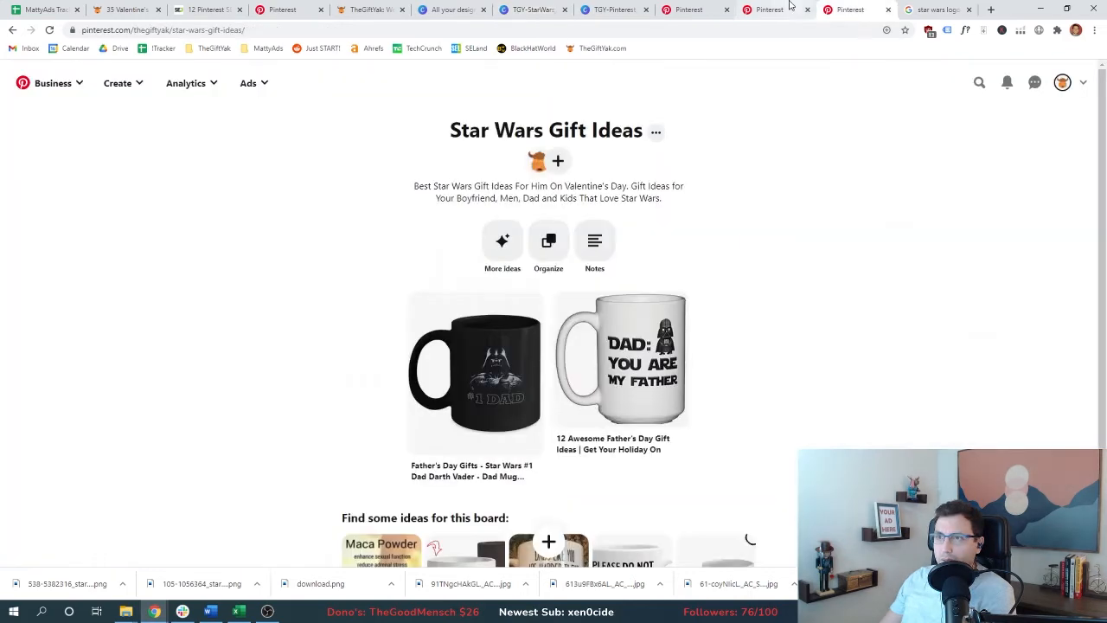
Examine more Star Wars gift pins in the Pinterest search results for alternative layouts, and return to the Canva design
click(789, 7)
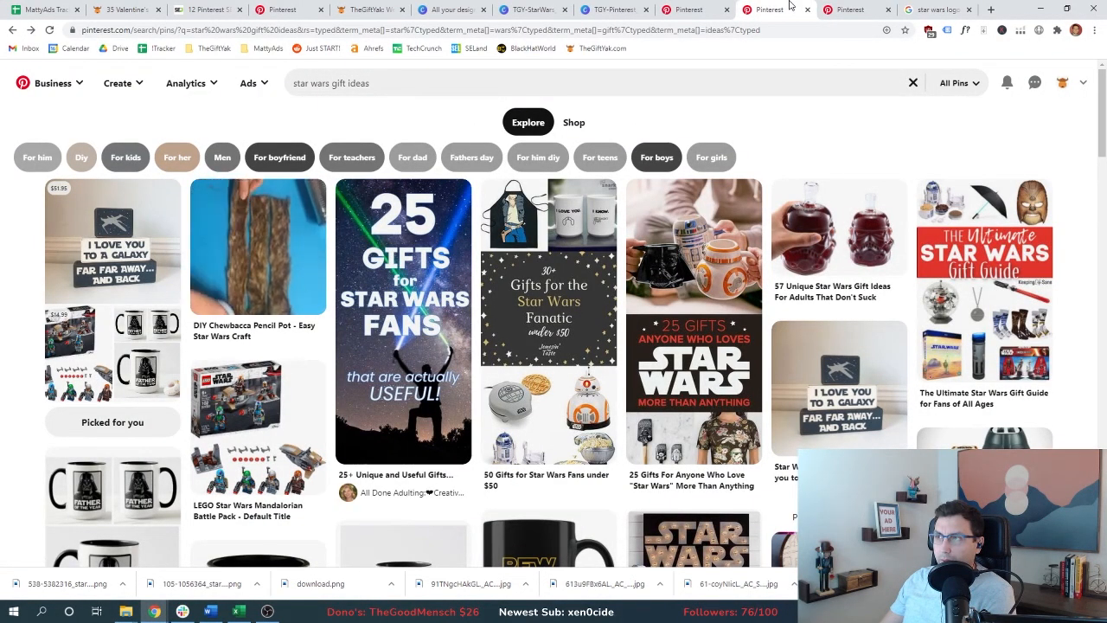
click(532, 9)
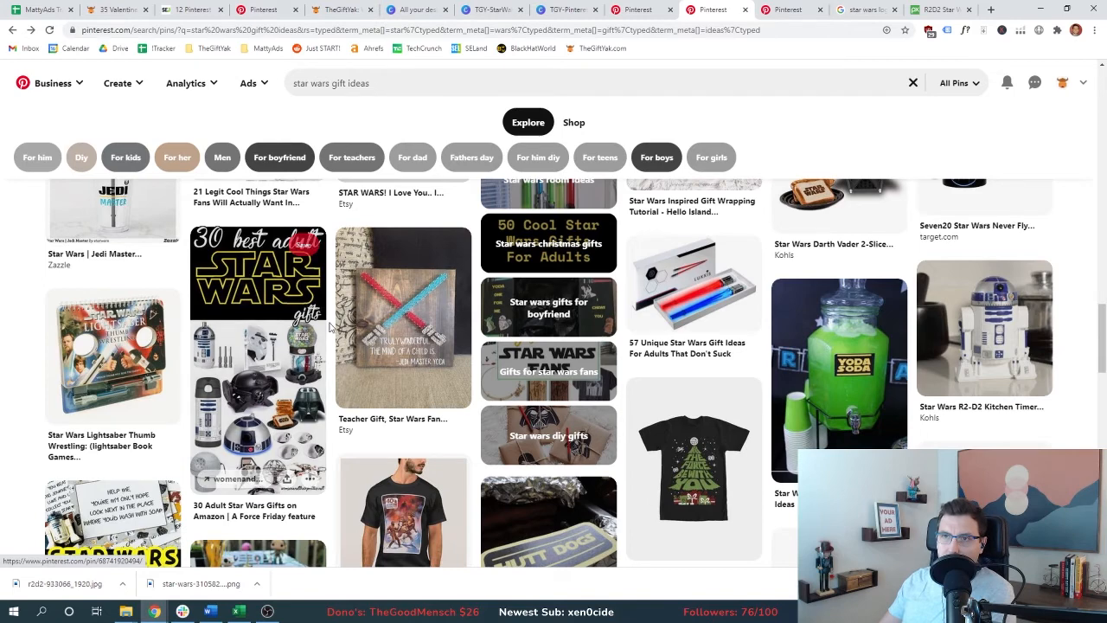
click(497, 9)
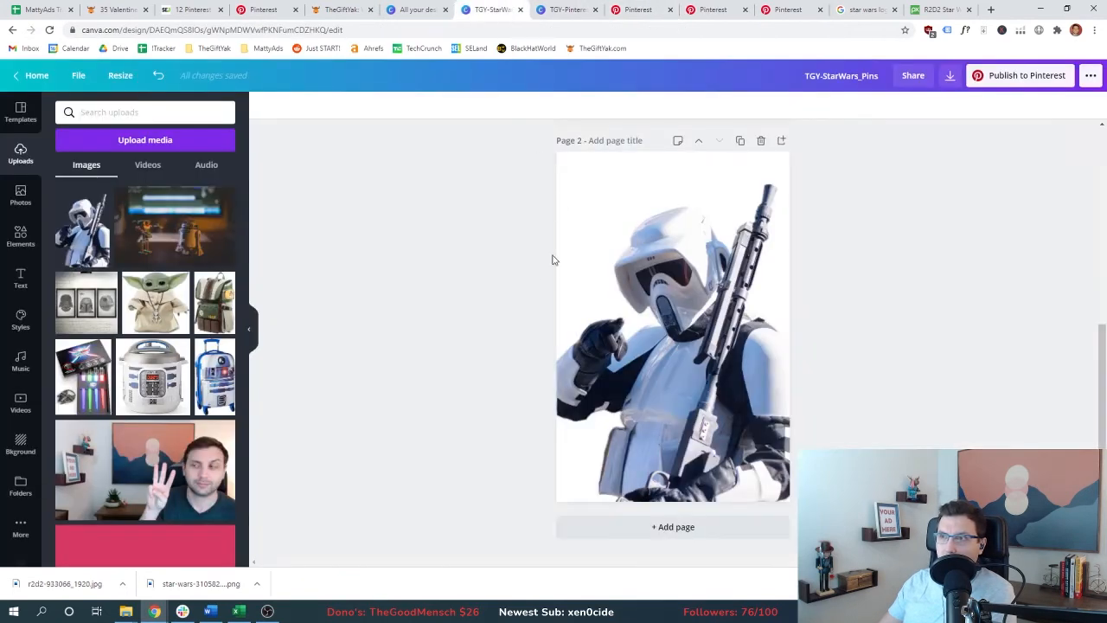
Rearrange page 2 so the black headline block is at the top with the Baby Yoda and pressure cooker images directly beneath it
key(ctrl+z)
key(Delete)
drag(842, 247, 865, 439)
click(684, 342)
key(ctrl+z)
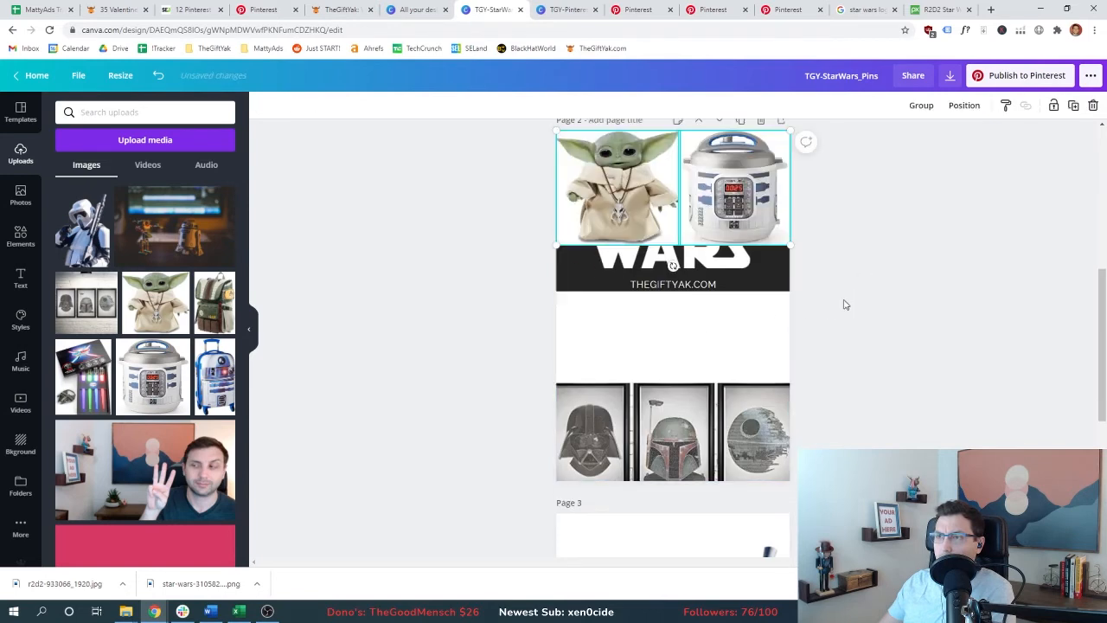
key(ctrl+z)
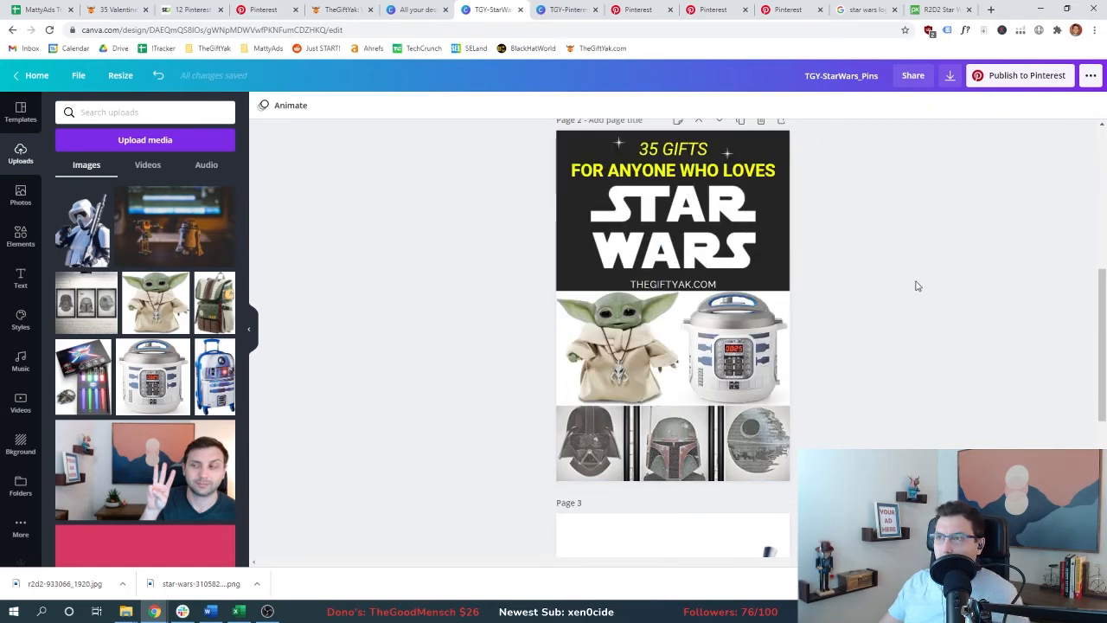
scroll(835, 282, up, 1)
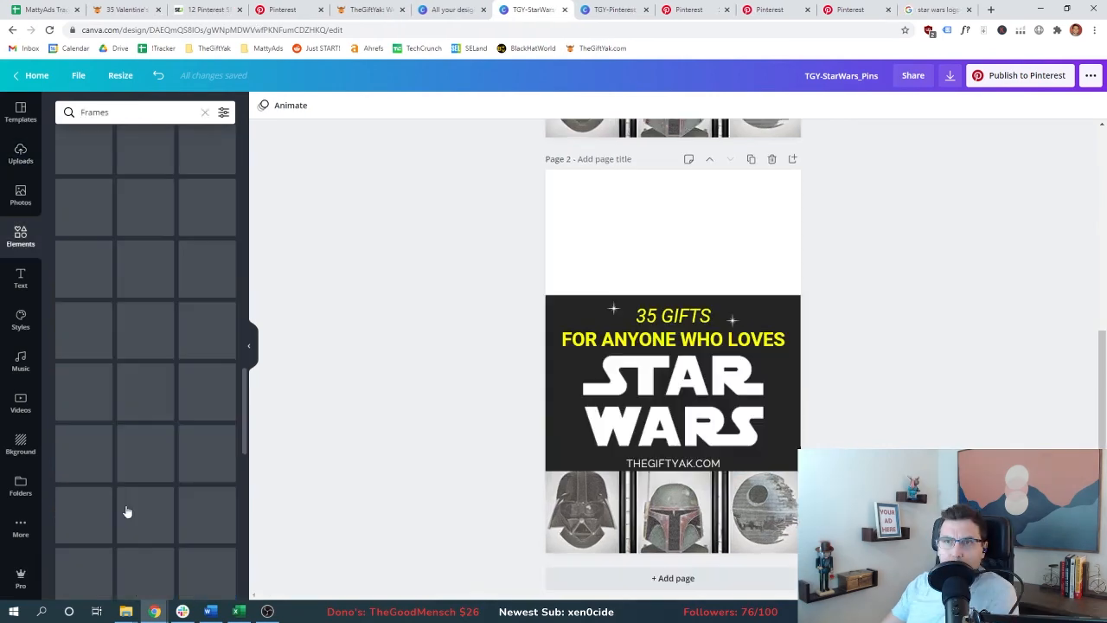
Upload the images r2d2-933066_1920 and star-wars-3105826_1920 from the Downloads folder to Canva
click(721, 6)
click(769, 9)
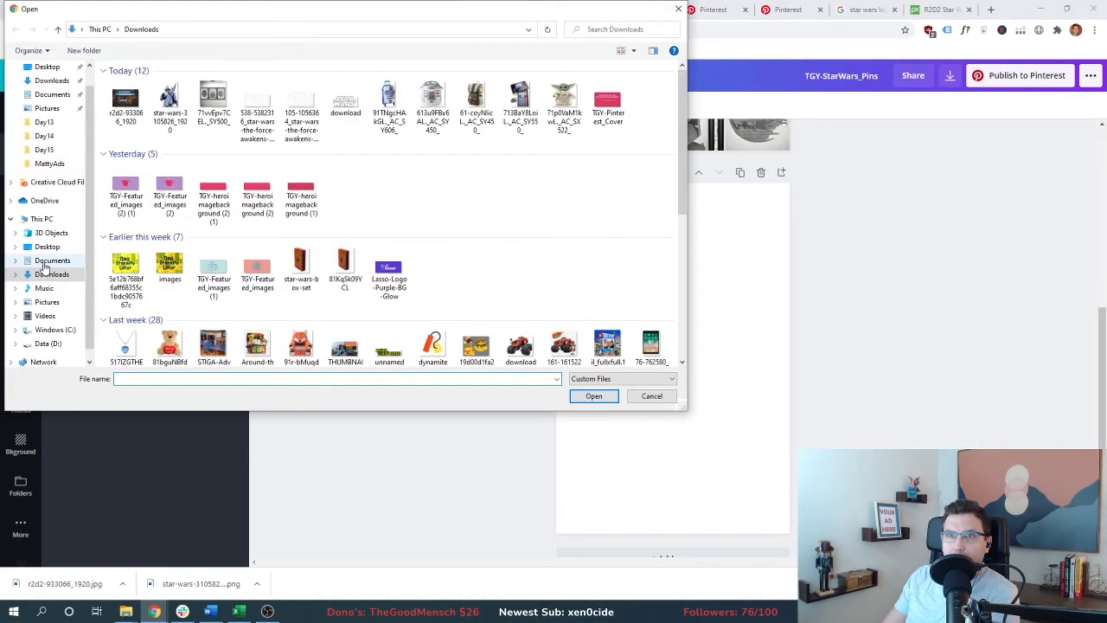
click(125, 103)
ctrl+click(170, 108)
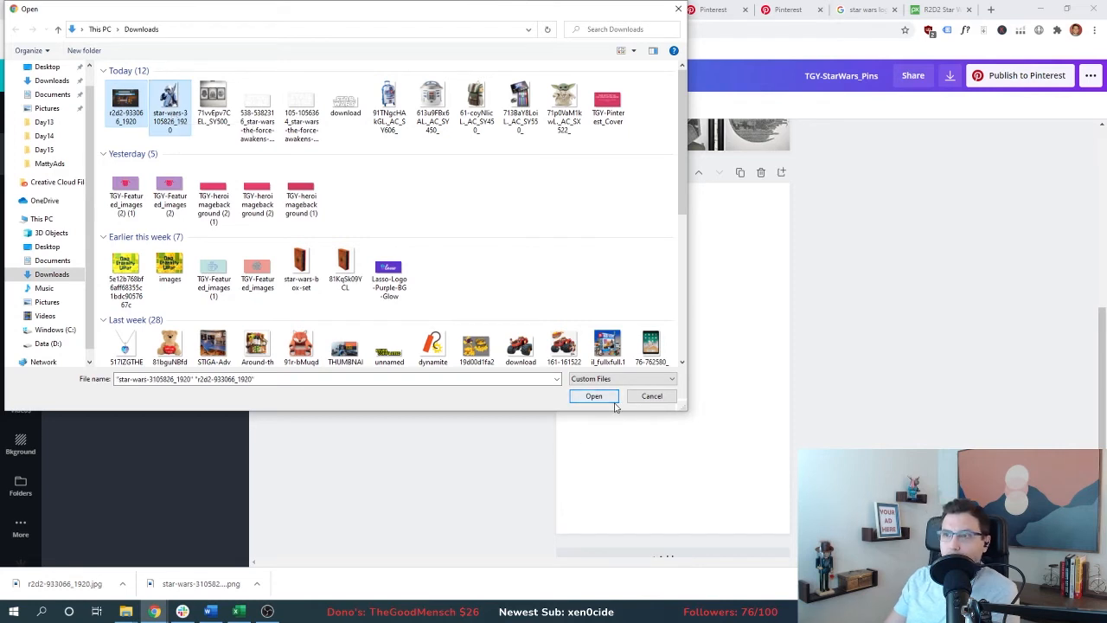
click(611, 400)
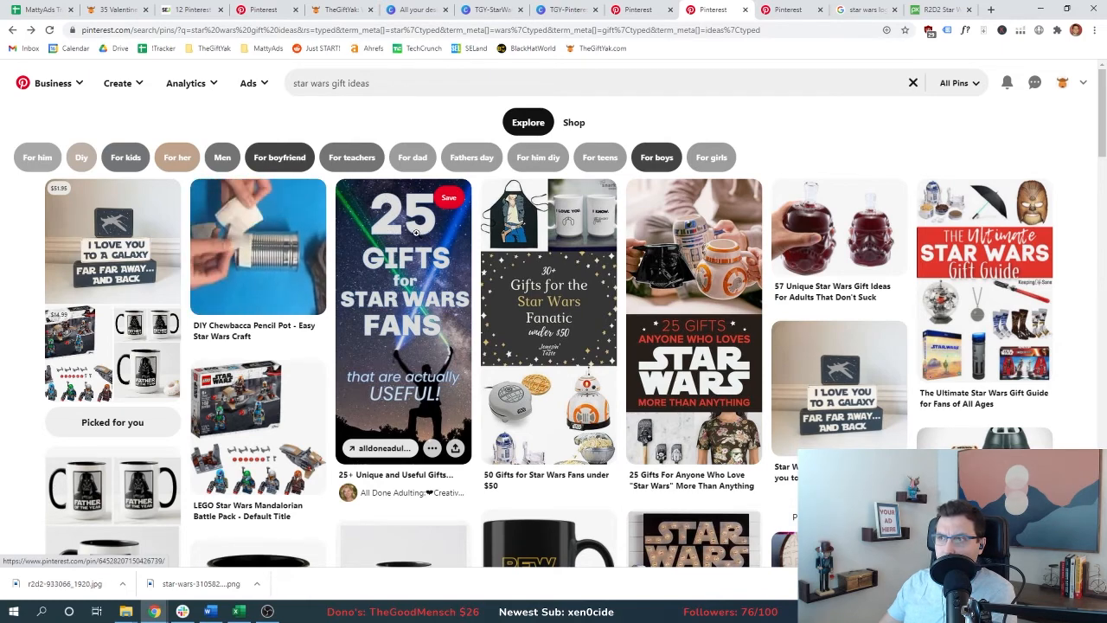
Select the "35 GIFTS" and "FOR ANYONE WHO LOVES" texts with the sparkles on page 3 and adjust their placement within the black band
key(ctrl+7)
click(603, 239)
click(726, 249)
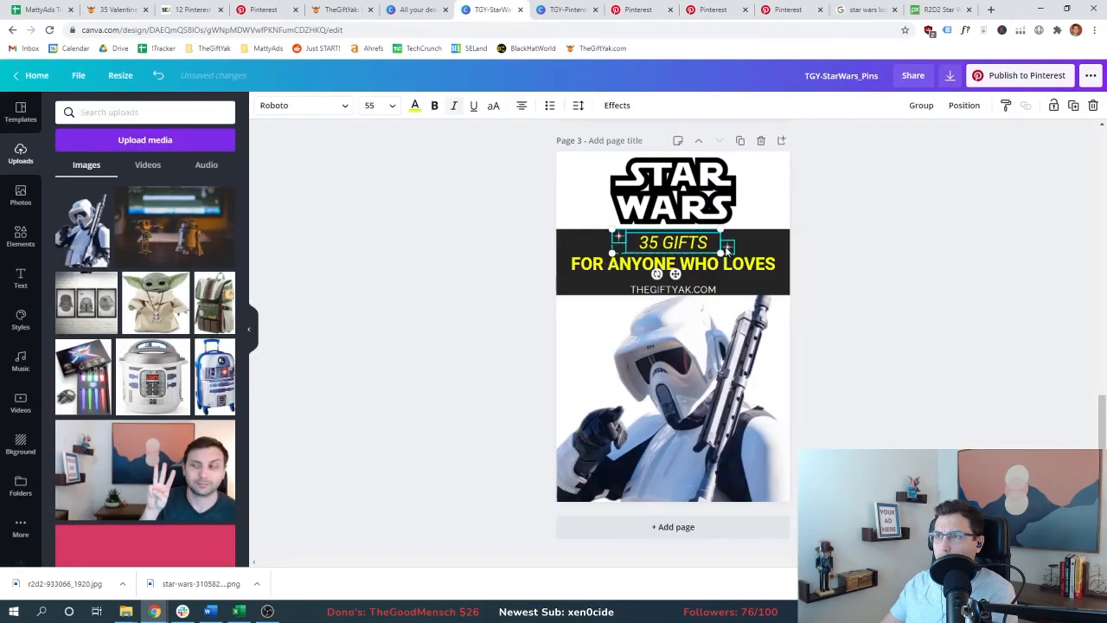
shift+click(692, 266)
click(807, 297)
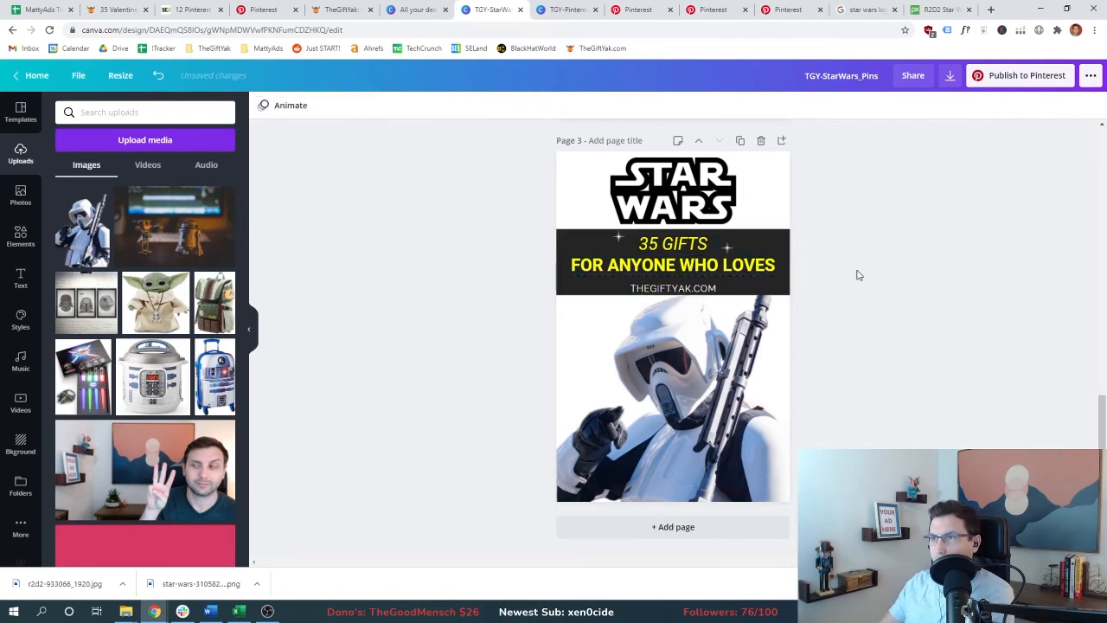
Look over the pin pages and download the whole TGY-StarWars_Pins design as PNG images
scroll(861, 302, up, 1)
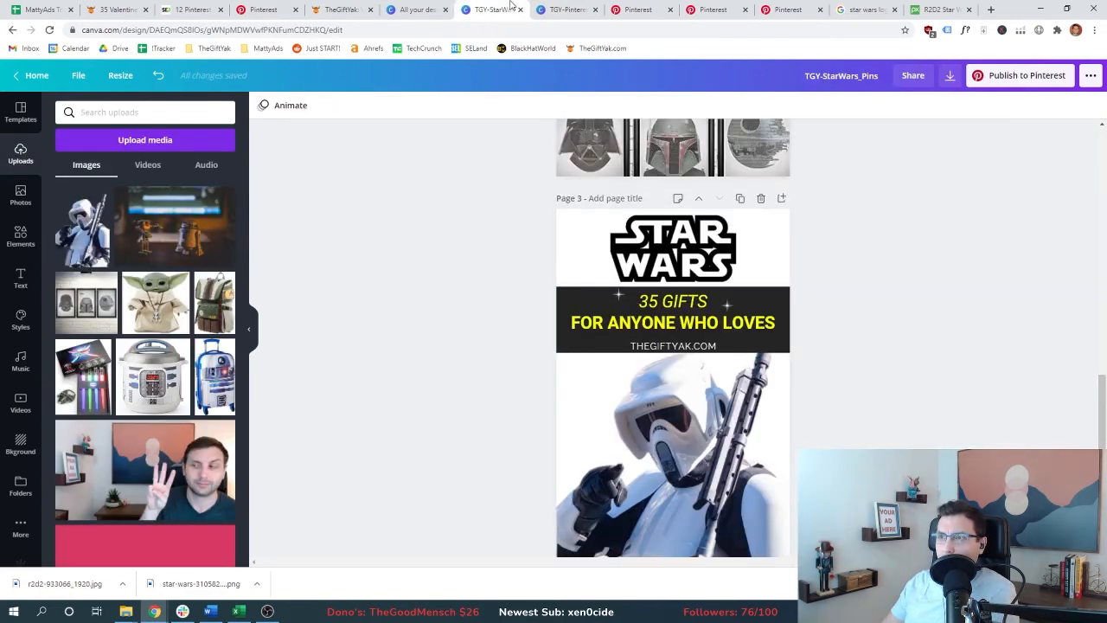
scroll(867, 422, up, 8)
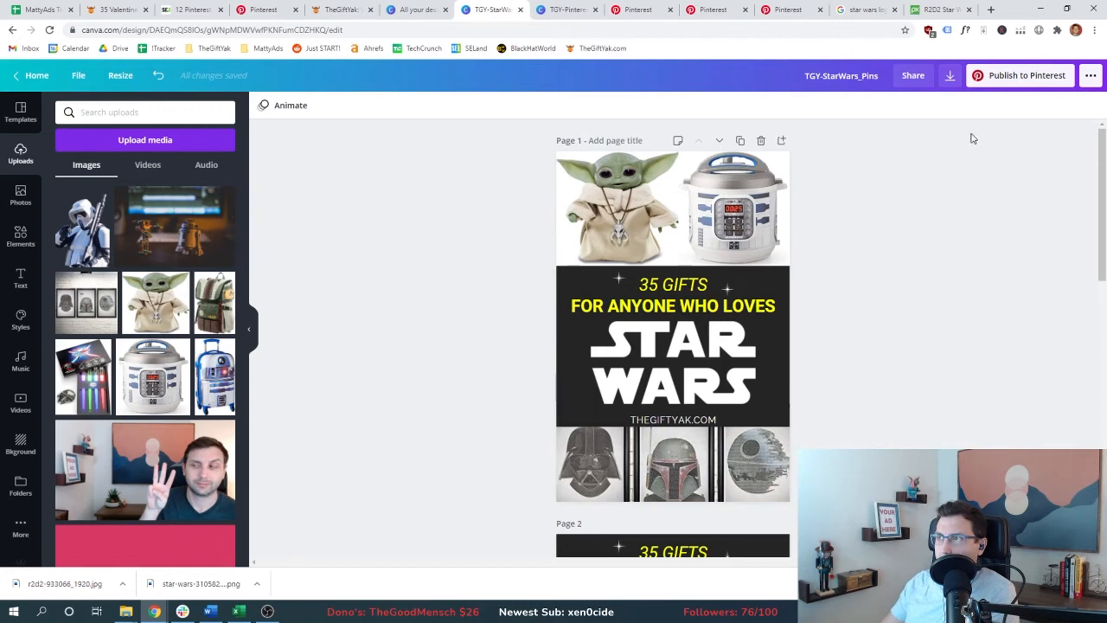
click(949, 76)
click(802, 283)
scroll(802, 284, down, 3)
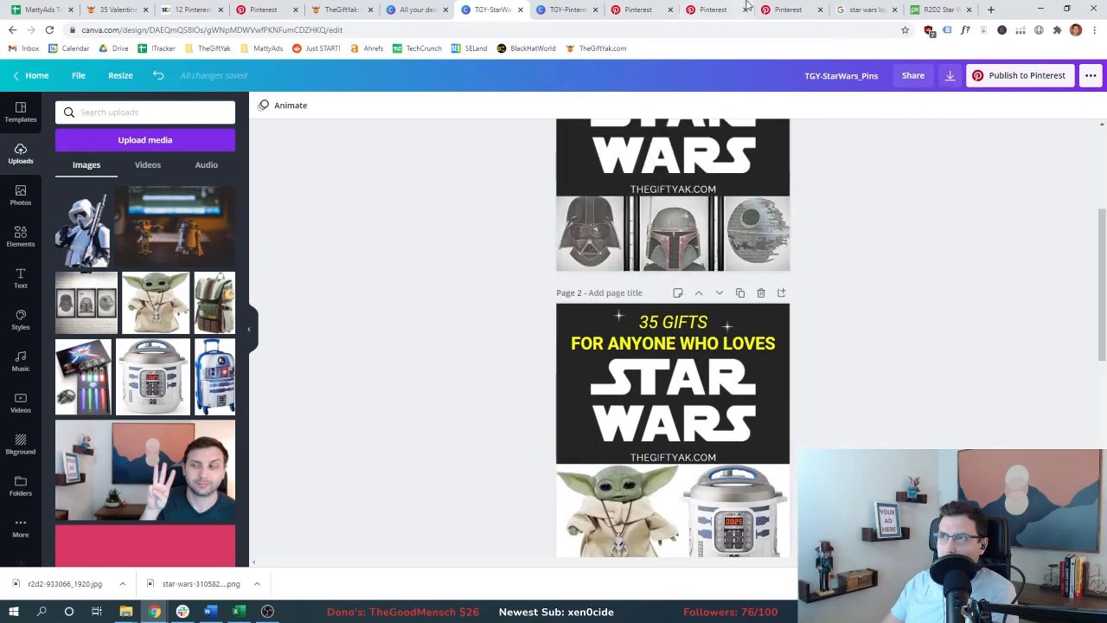
scroll(803, 283, up, 3)
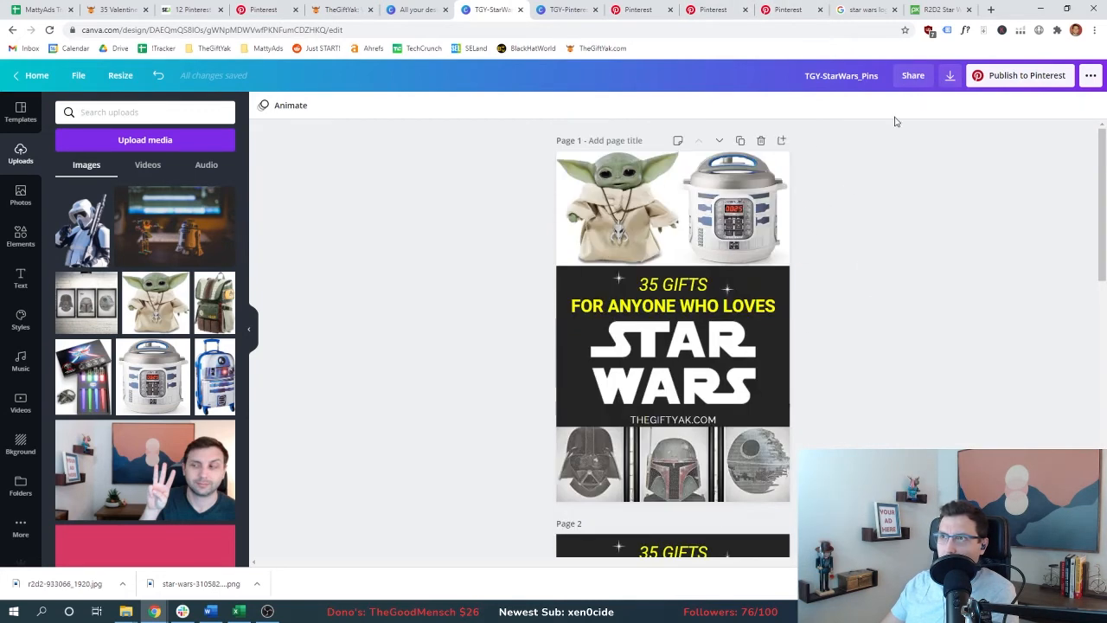
click(949, 76)
click(991, 368)
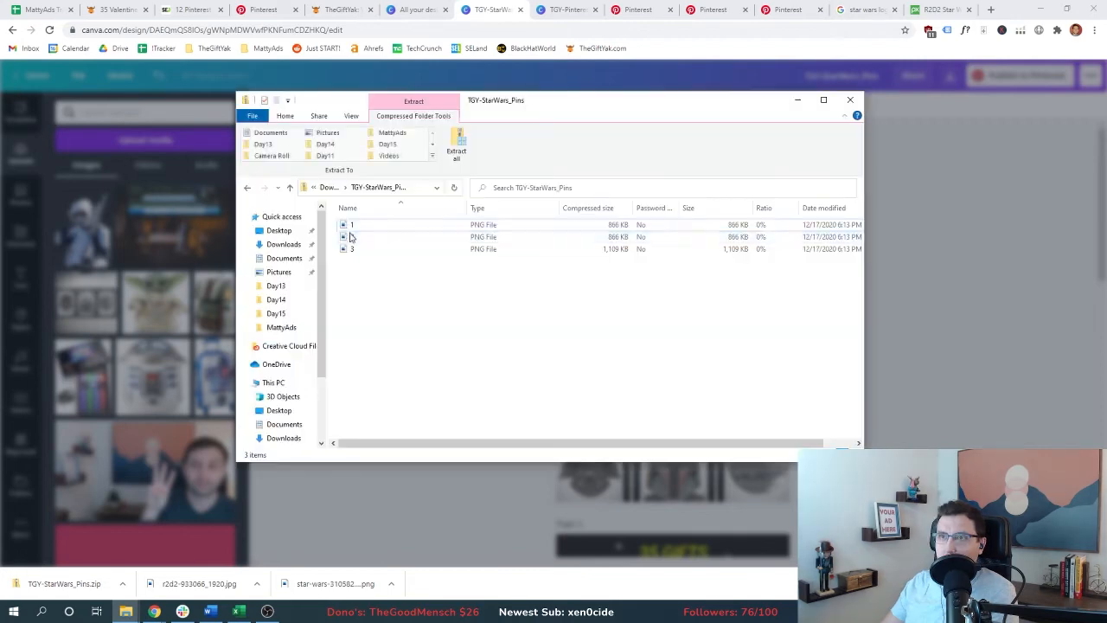
Rename the first extracted pin image on the Desktop as "Star Wars Gift Ideas For Him Valentines Day Pinterest 1" and copy that name
click(346, 225)
right_click(346, 227)
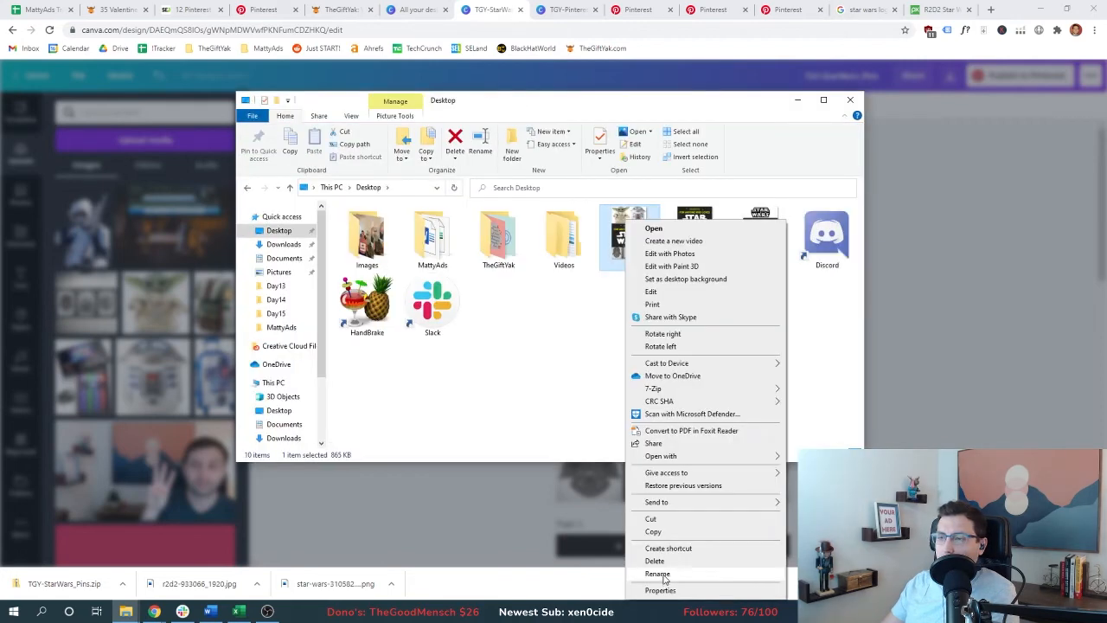
click(657, 573)
text(Star Wars Gift Ideas)
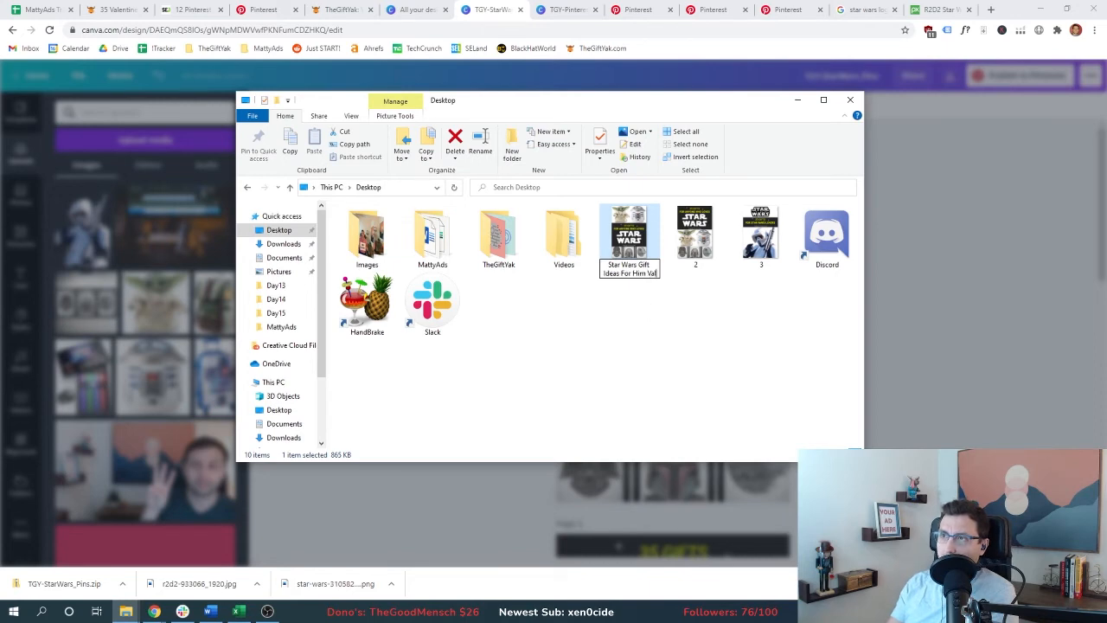
text(For Him Valentines Day Pinterest 1)
key(ctrl+a)
key(ctrl+c)
Rename the second pin image as "Star Wars Gift Ideas For Him Valentines Day Pinterest 2" and start renaming the third image
right_click(685, 212)
click(705, 568)
key(ctrl+v)
text(2)
right_click(758, 219)
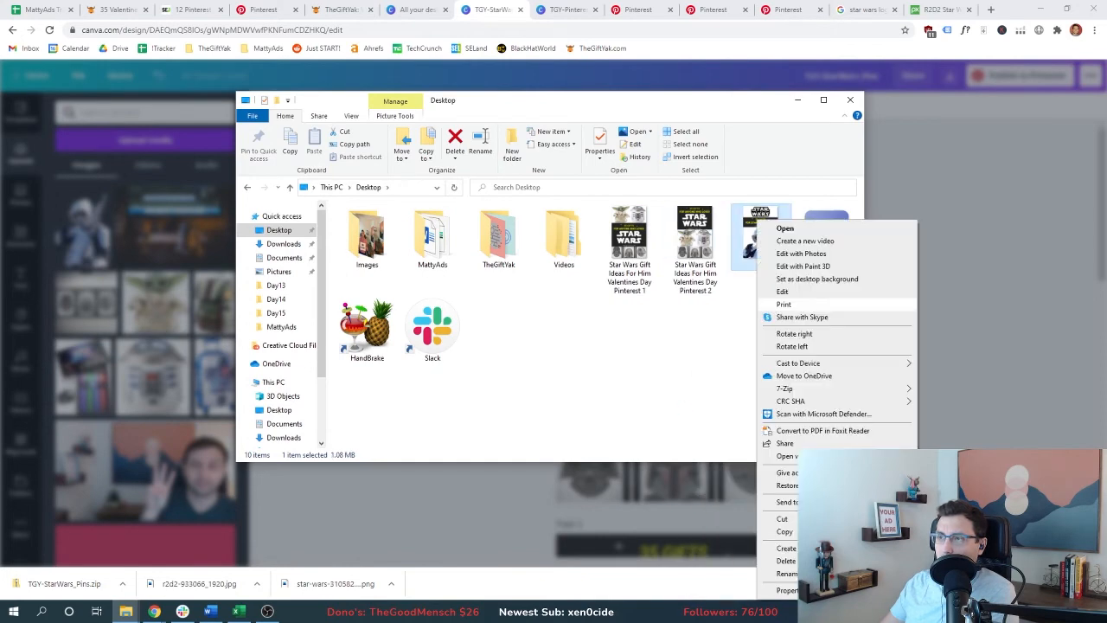
click(773, 575)
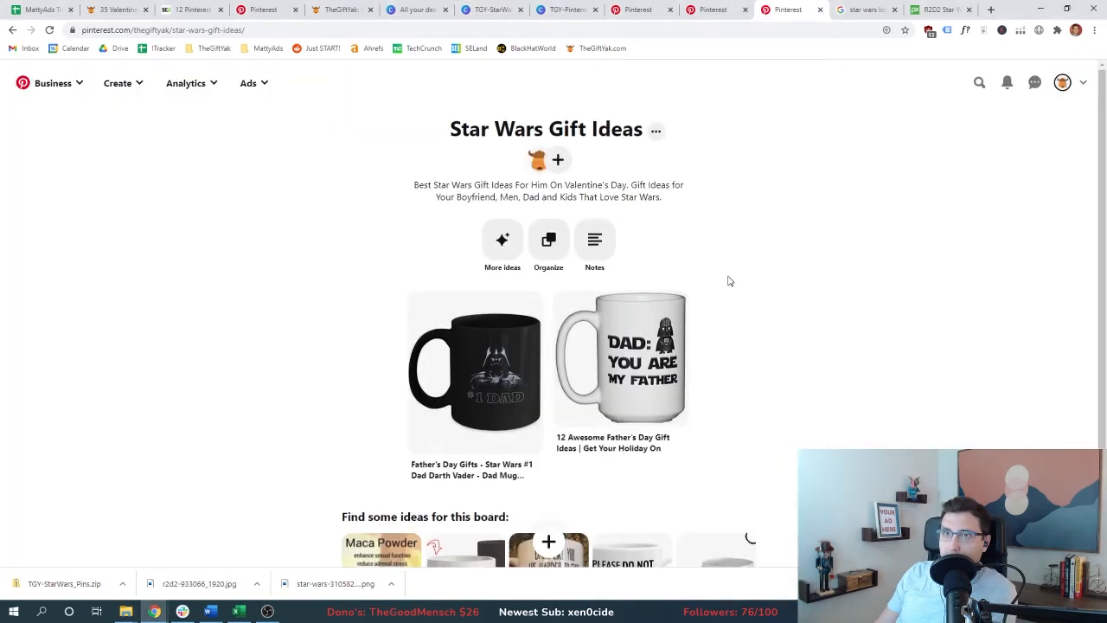
Create a new pin from the Star Wars Gift Ideas board and paste the Valentine's Day Star Wars article's URL as its destination link
scroll(753, 298, down, 1)
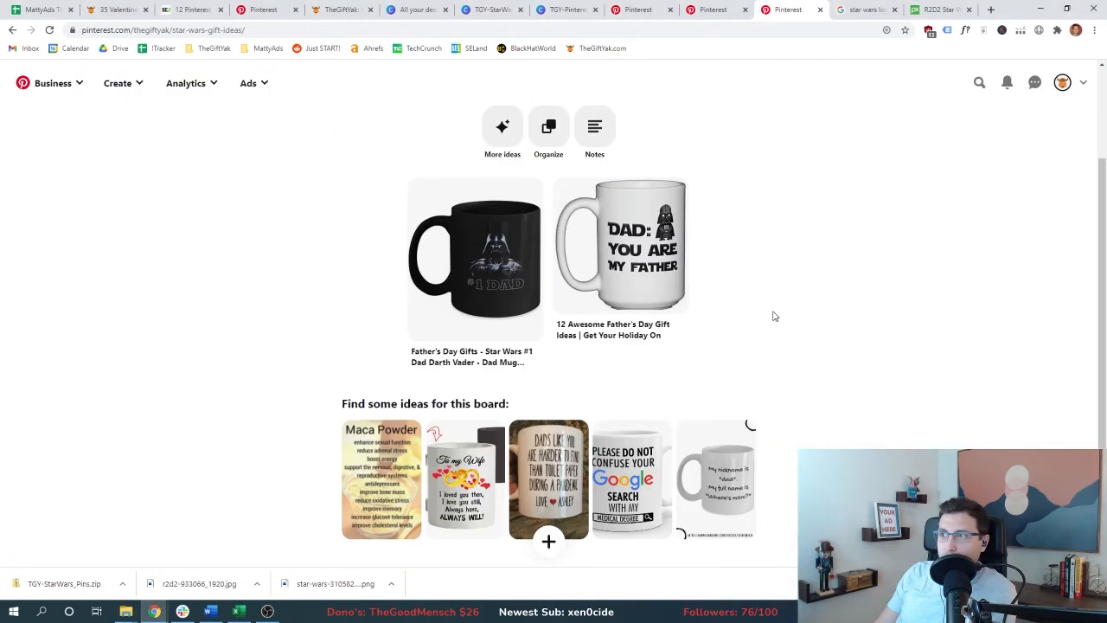
scroll(951, 364, up, 1)
click(129, 83)
click(121, 114)
click(117, 9)
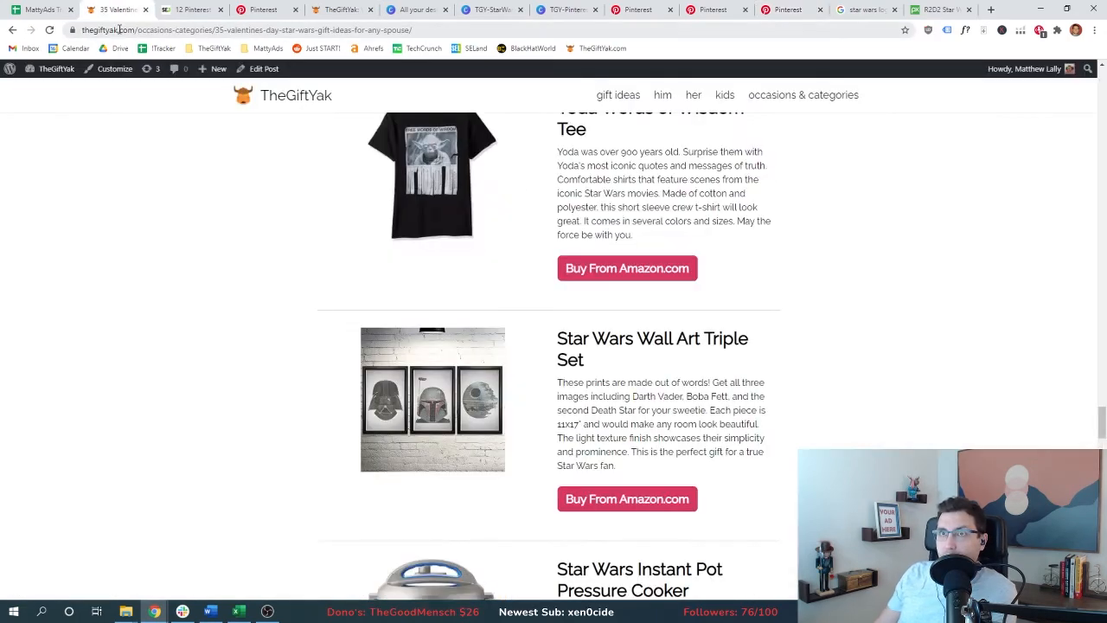
click(118, 30)
click(788, 9)
click(595, 423)
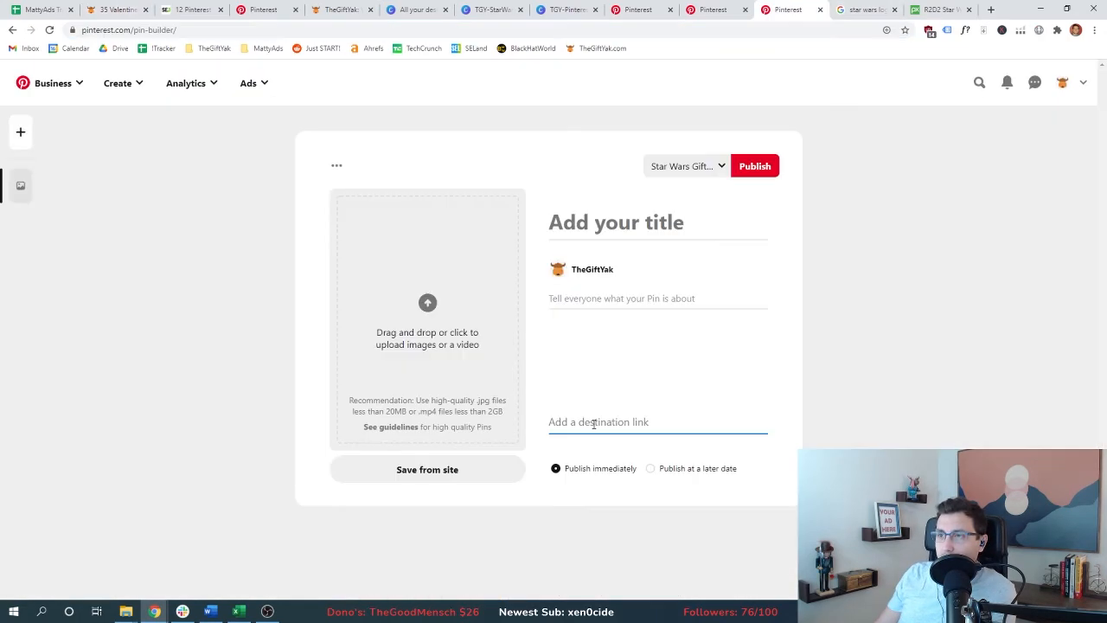
key(ctrl+v)
Upload the first Star Wars pin image from the Desktop and title the pin "35 Star Wars Gift Ideas For Star Wars Lovers"
click(376, 295)
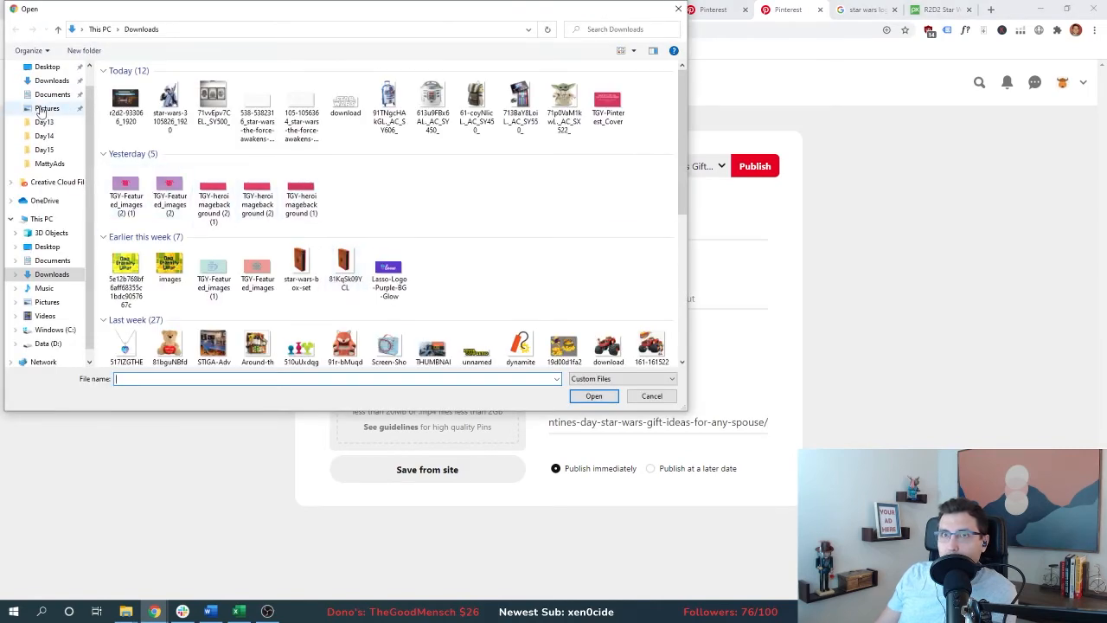
click(53, 67)
double_click(455, 95)
click(117, 10)
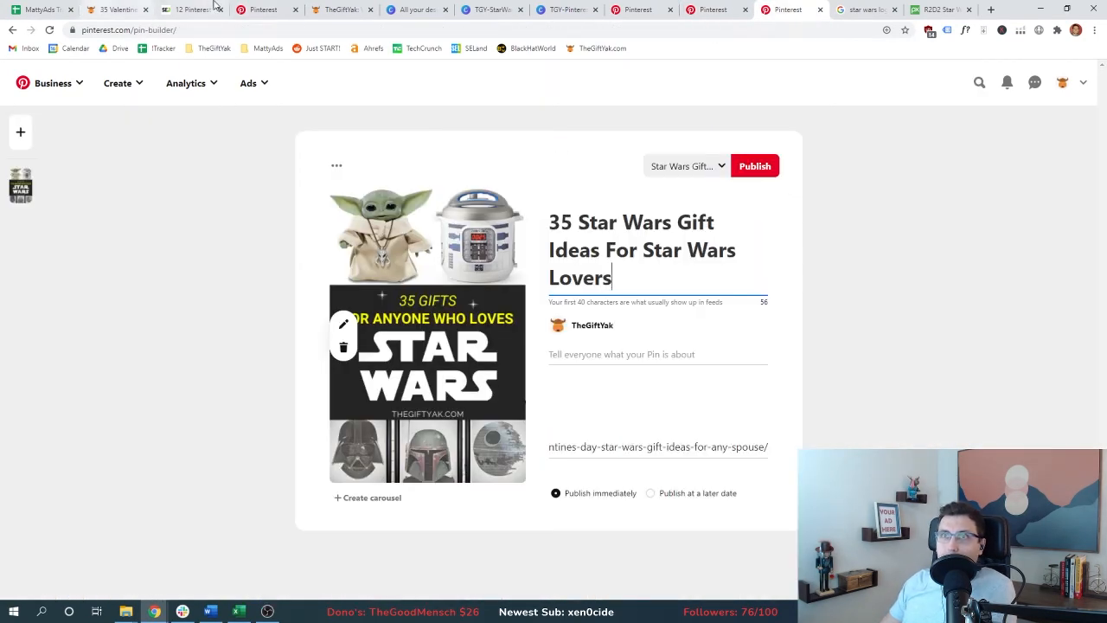
Fill the pin description with the article's intro paragraph, reworded to "For any occasion, Father's Day, or Valentine's Day", and select the text for reuse
click(263, 9)
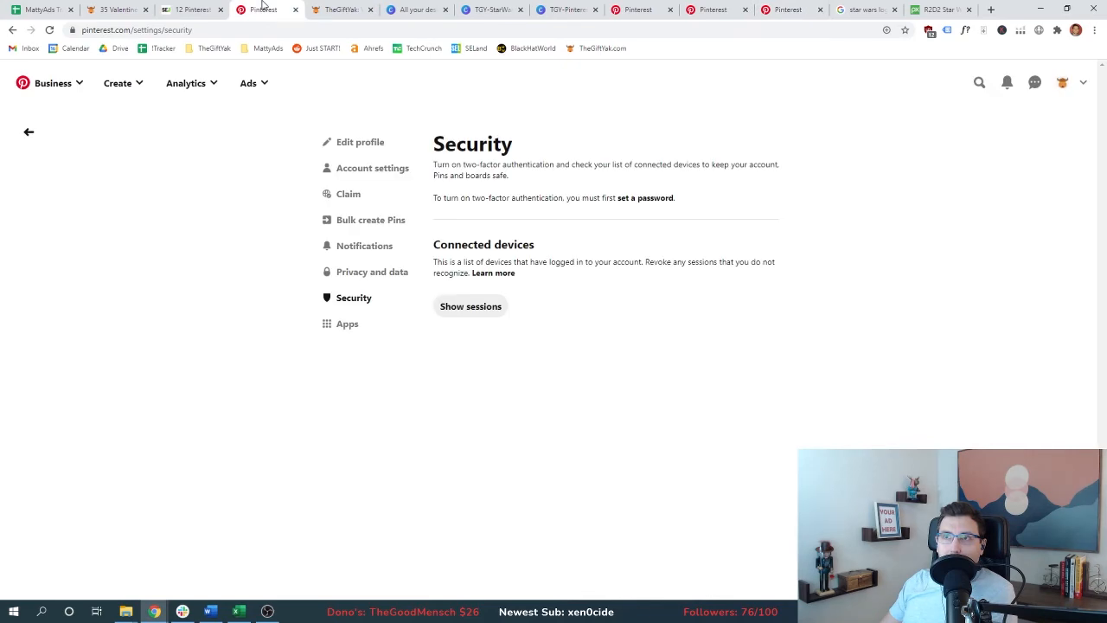
click(117, 9)
scroll(227, 279, down, 5)
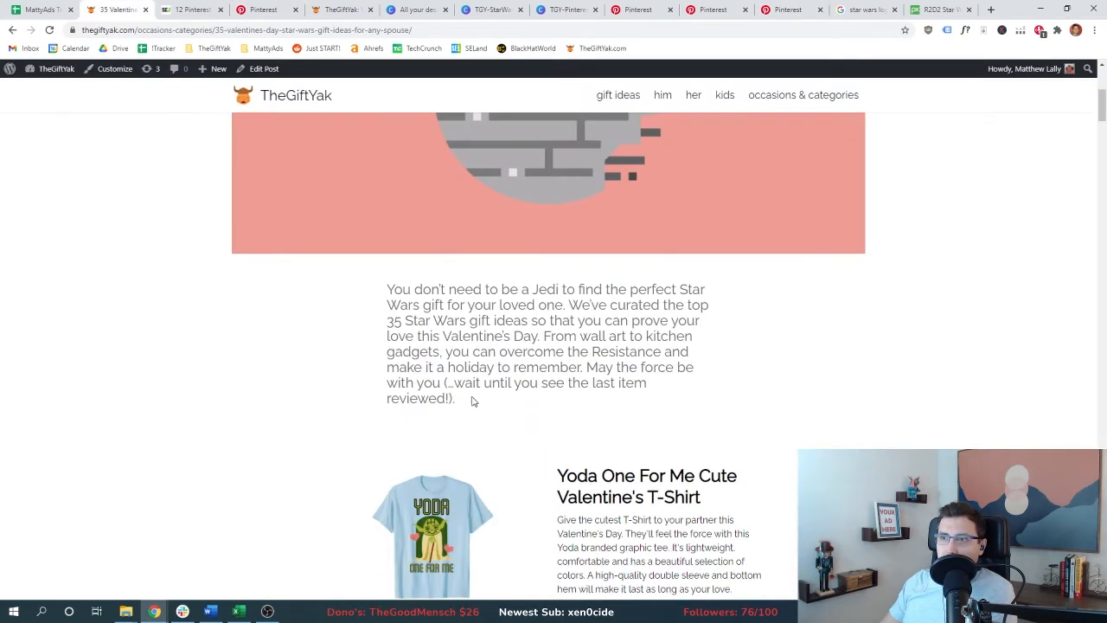
click(787, 10)
click(597, 351)
key(ctrl+v)
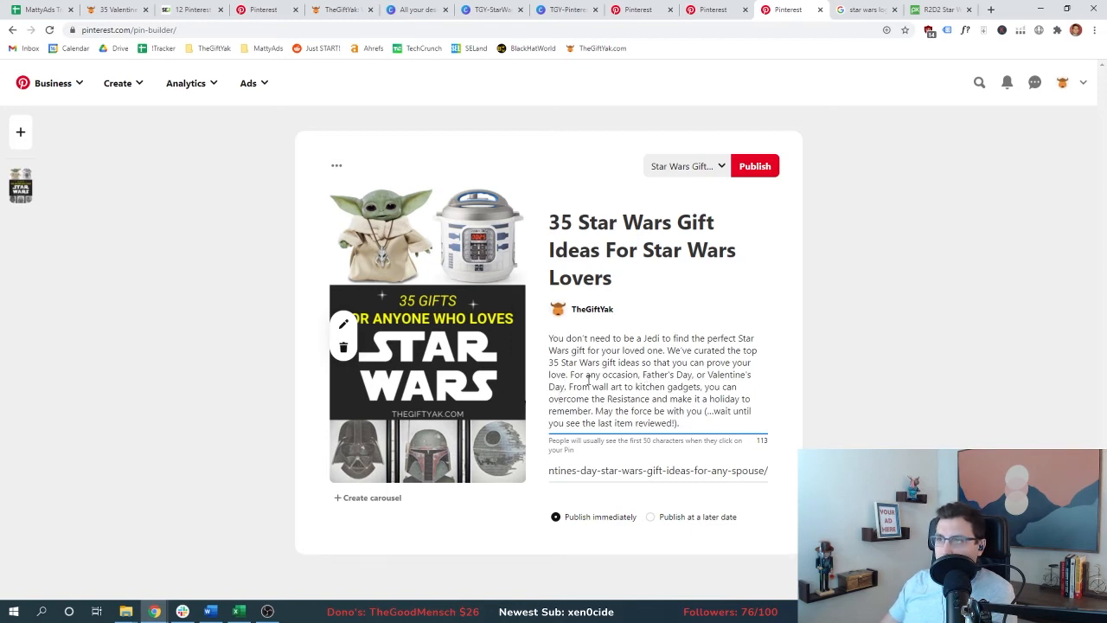
key(ctrl+a)
Publish the pin to the Star Wars Gift Ideas board and view the created pin
click(710, 165)
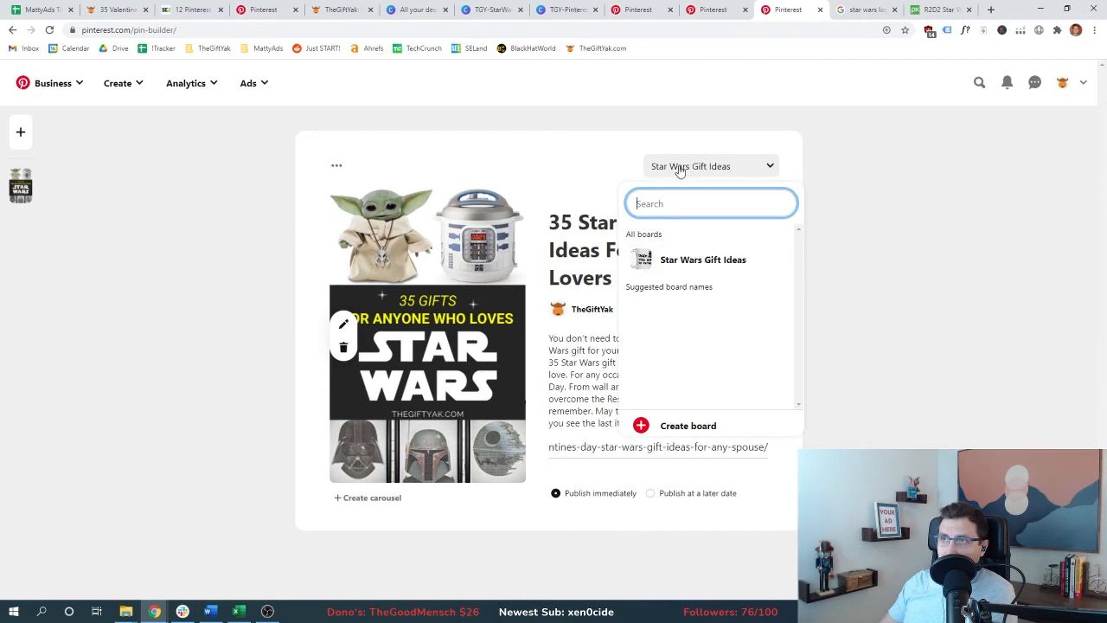
click(838, 168)
click(751, 167)
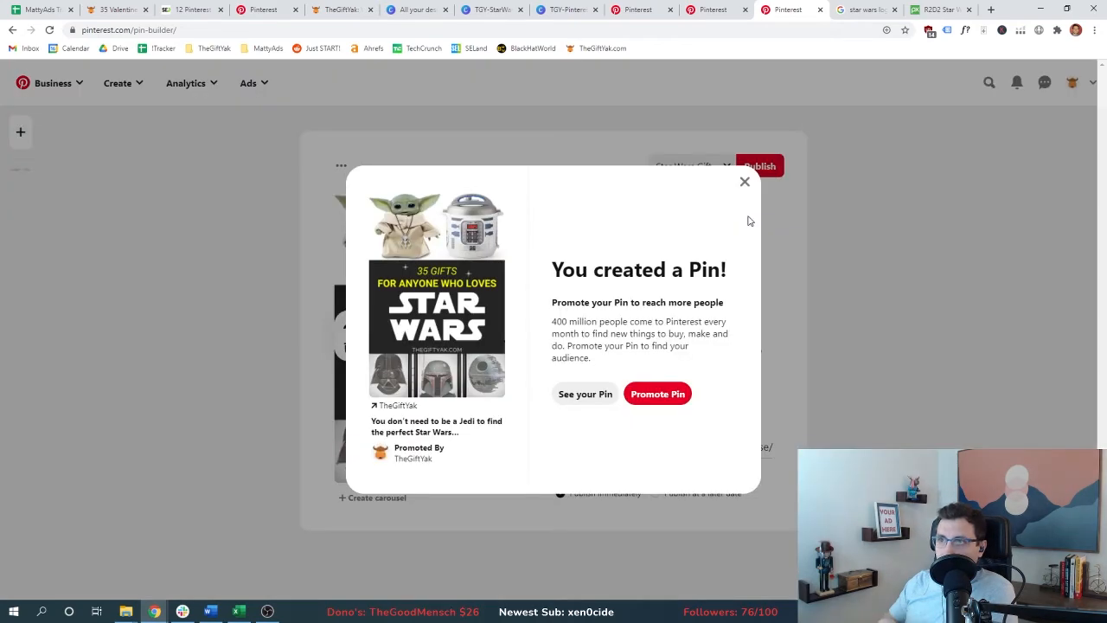
click(584, 395)
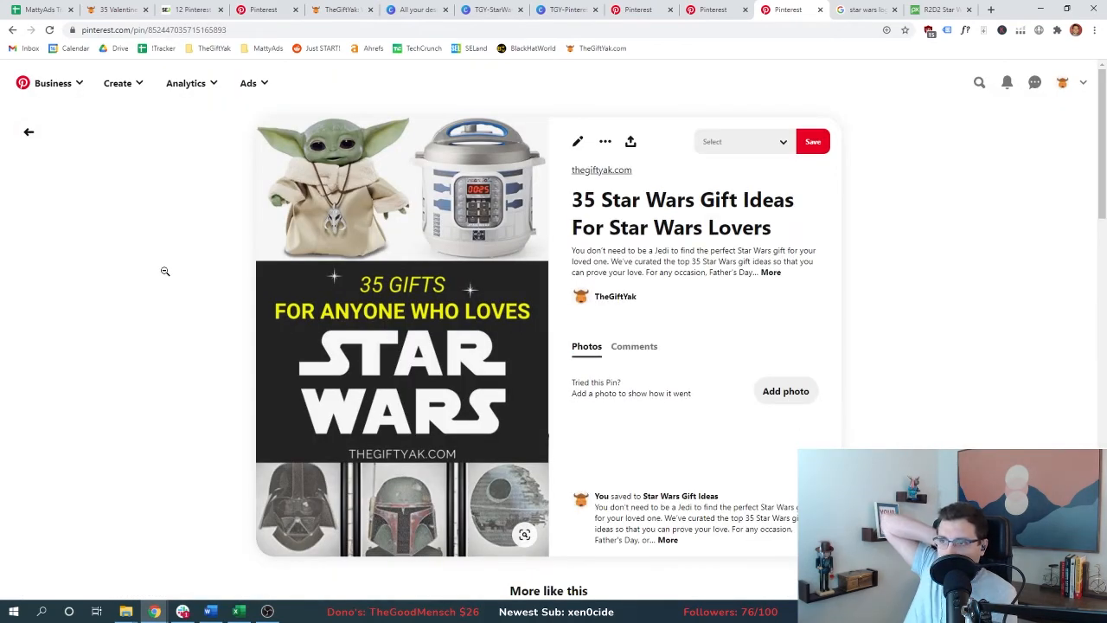
Return to TheGiftYak's profile and open the Star Wars Gift Ideas board
click(29, 132)
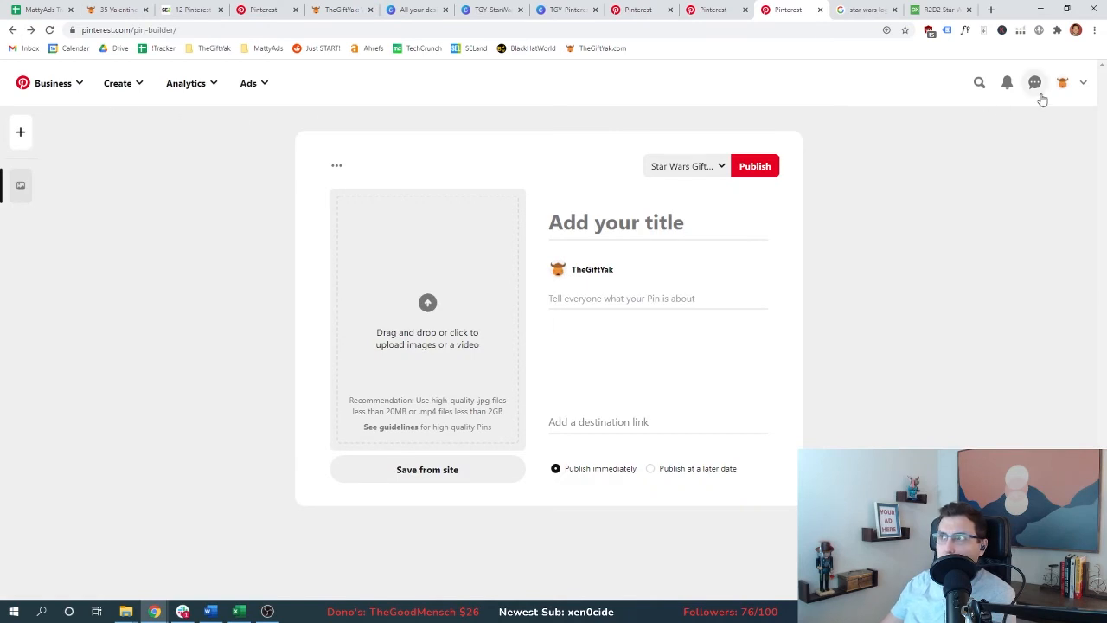
click(1064, 82)
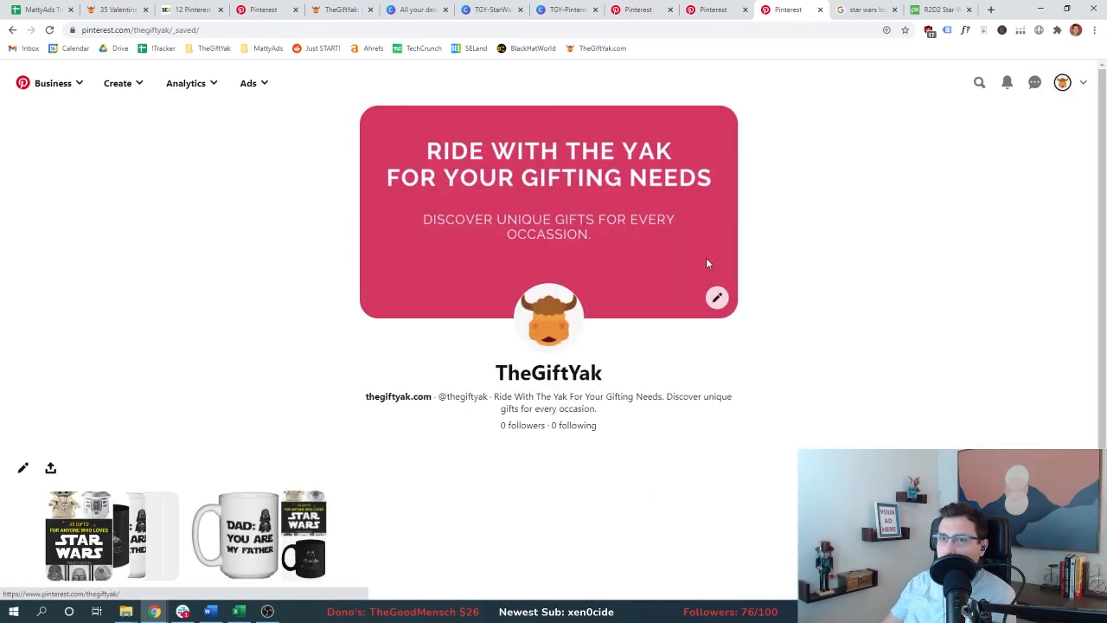
scroll(223, 529, down, 1)
click(219, 571)
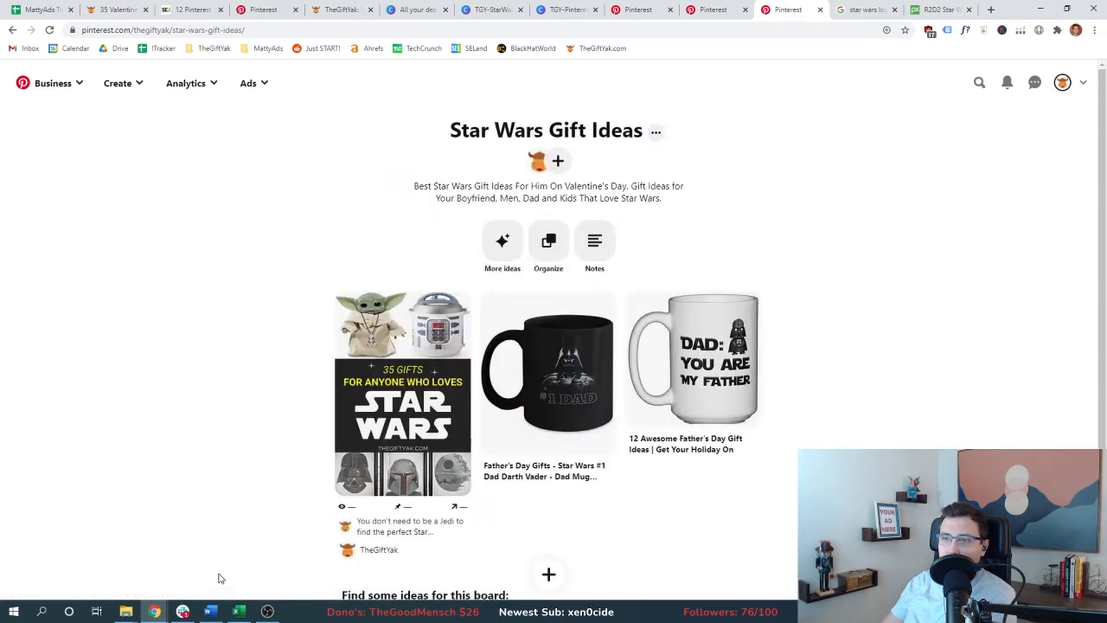
Create a second pin on the board using the image with the black headline block above Baby Yoda and the pressure cooker
click(548, 574)
click(527, 474)
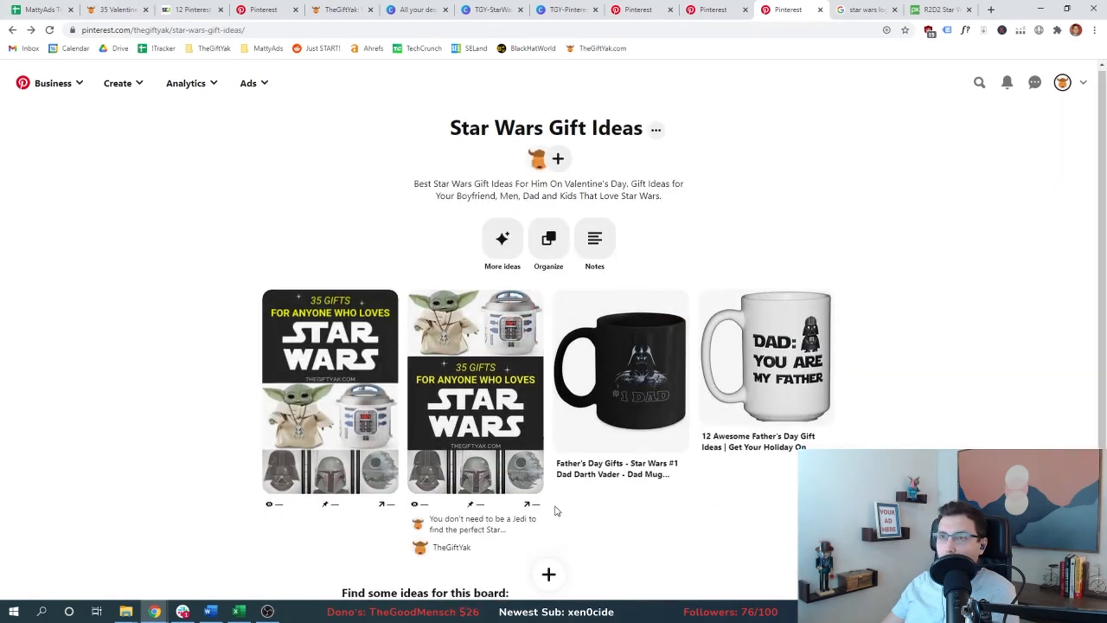
scroll(547, 534, down, 2)
scroll(547, 534, up, 3)
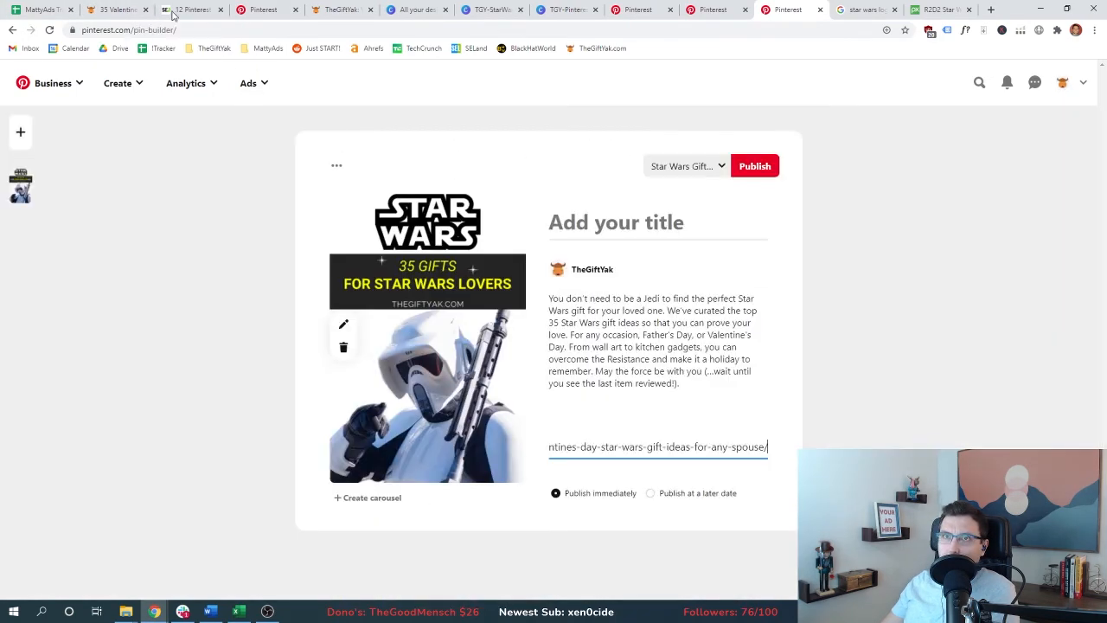
Check the article's heading and title the stormtrooper pin "35 Star Wars Gift Ideas For Star Wars Lovers"
click(119, 11)
click(128, 30)
triple_click(331, 176)
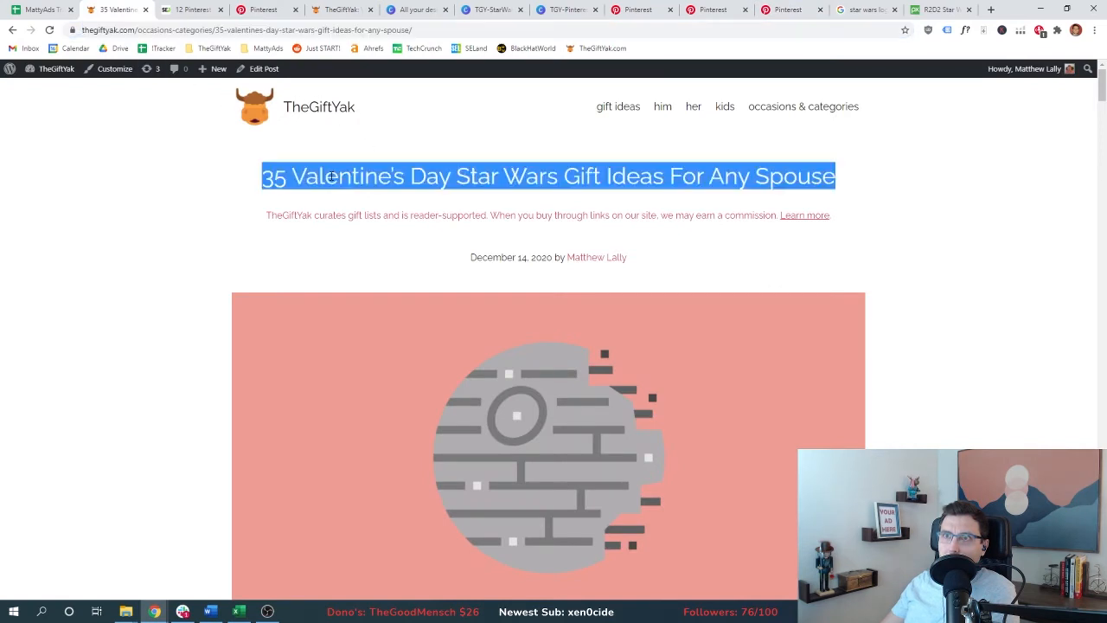
click(761, 7)
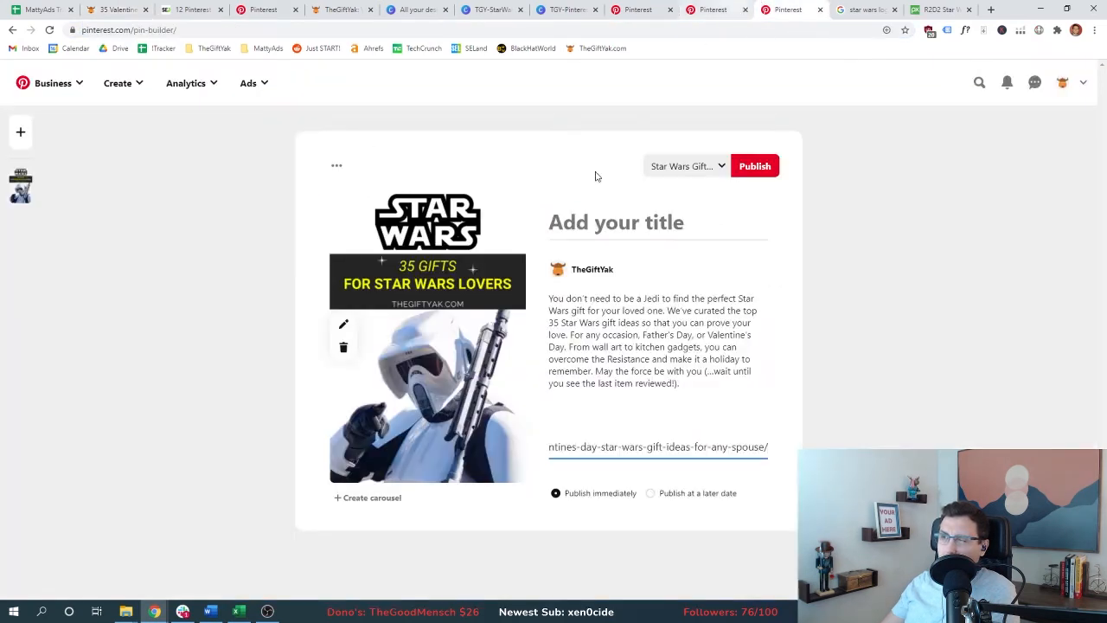
click(596, 224)
key(ctrl+v)
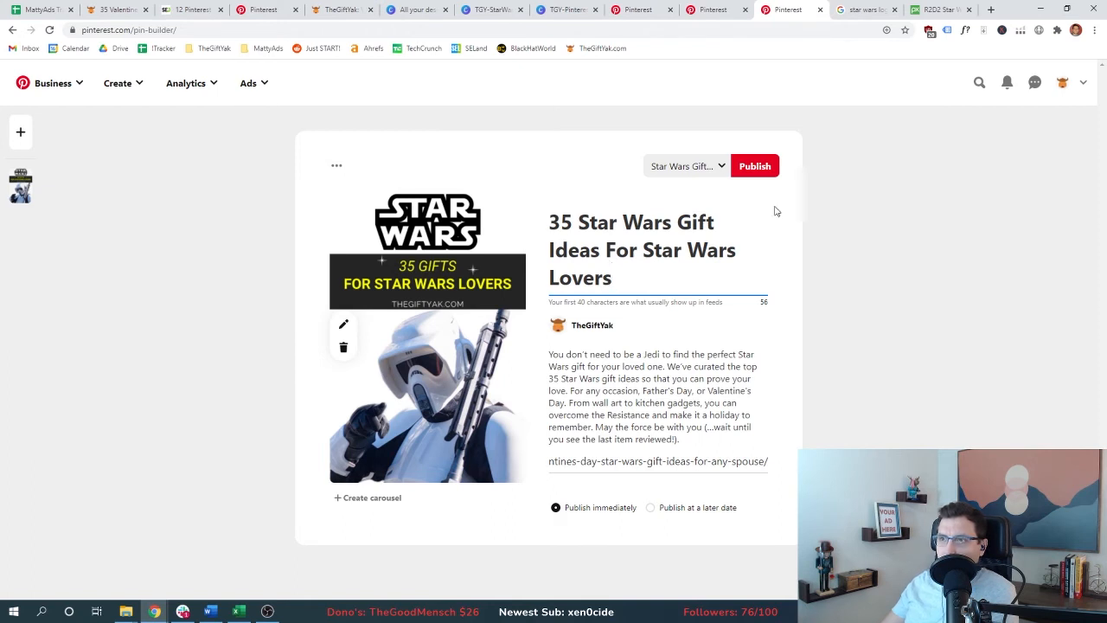
Review the stormtrooper pin's title, publish the pin to the Star Wars Gift Ideas board and dismiss the promotion offer
drag(544, 219, 599, 250)
click(547, 220)
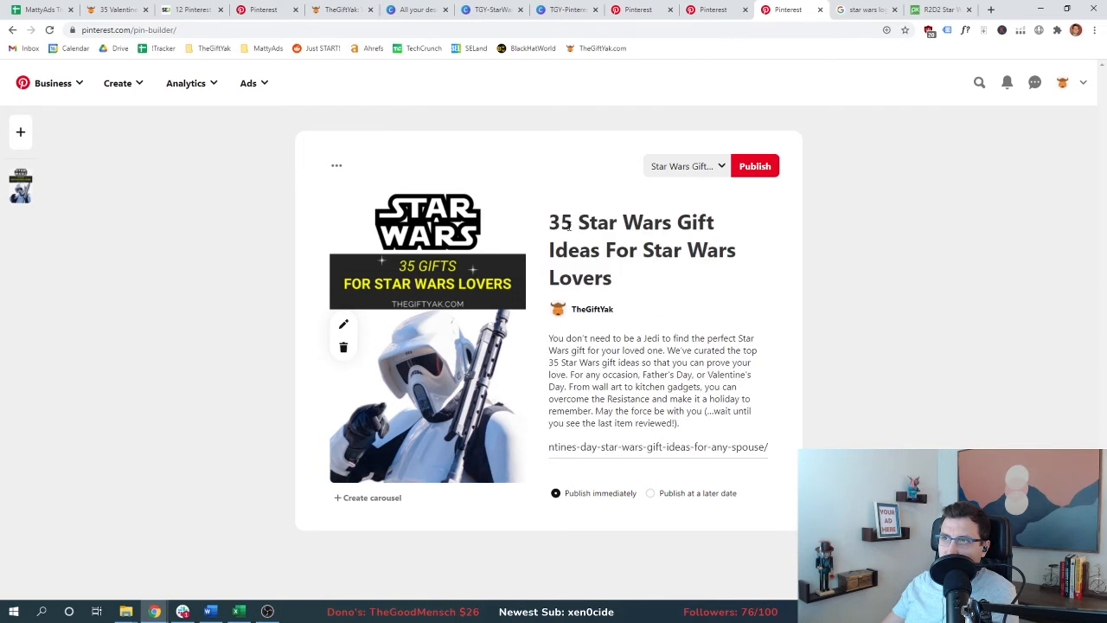
click(755, 165)
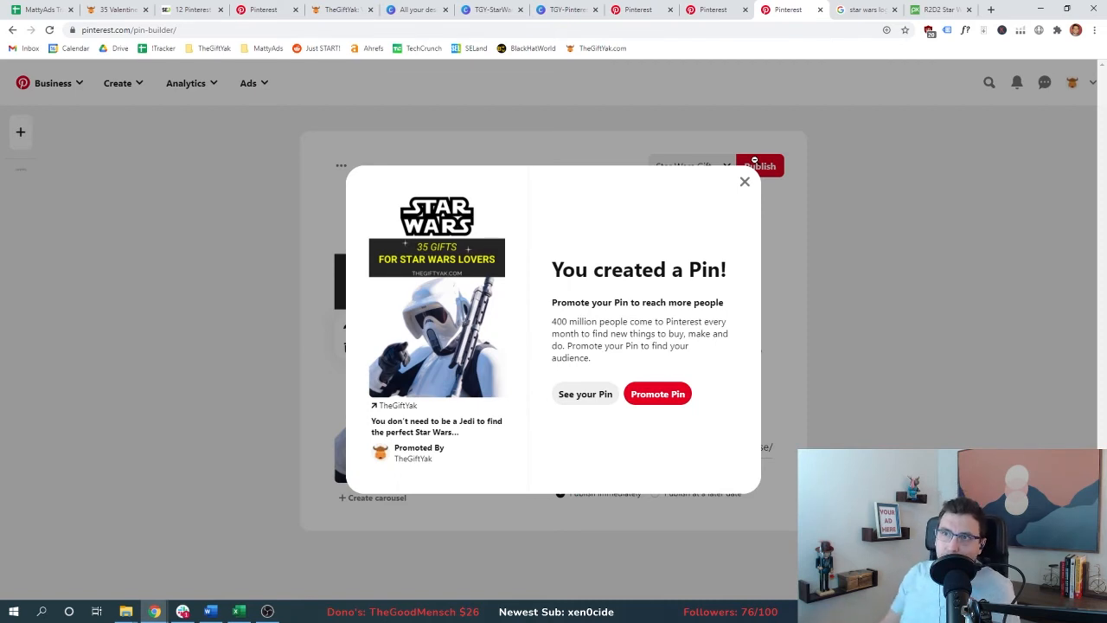
click(746, 181)
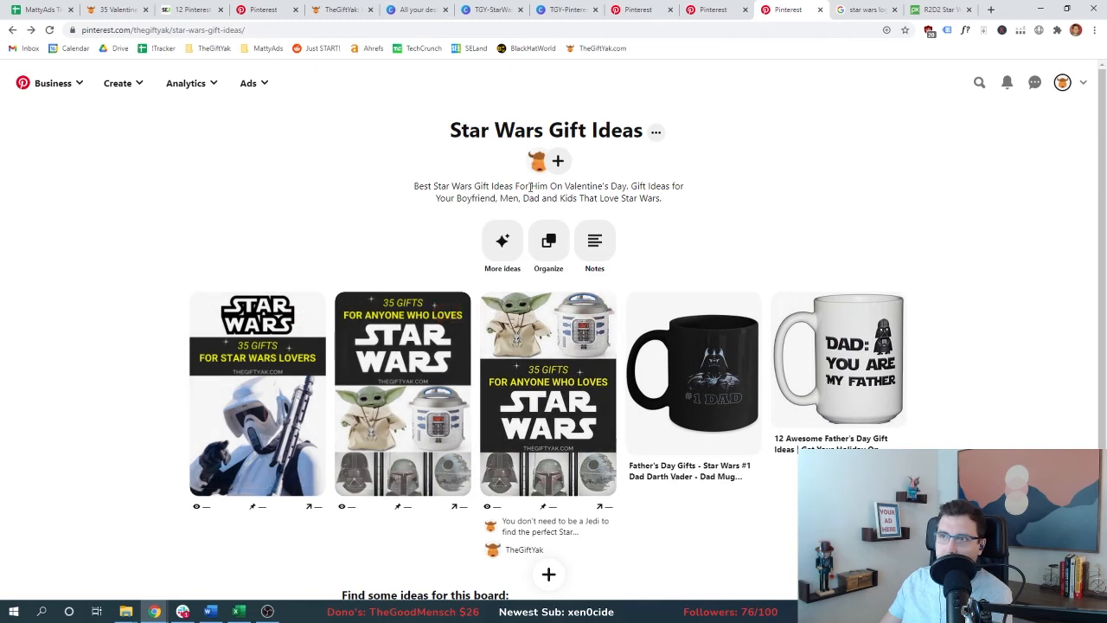
Set the Star Wars Gift Ideas board cover to the "35 Gifts For Anyone Who Loves Star Wars" pin, framed on its headline, and save
click(557, 161)
click(475, 164)
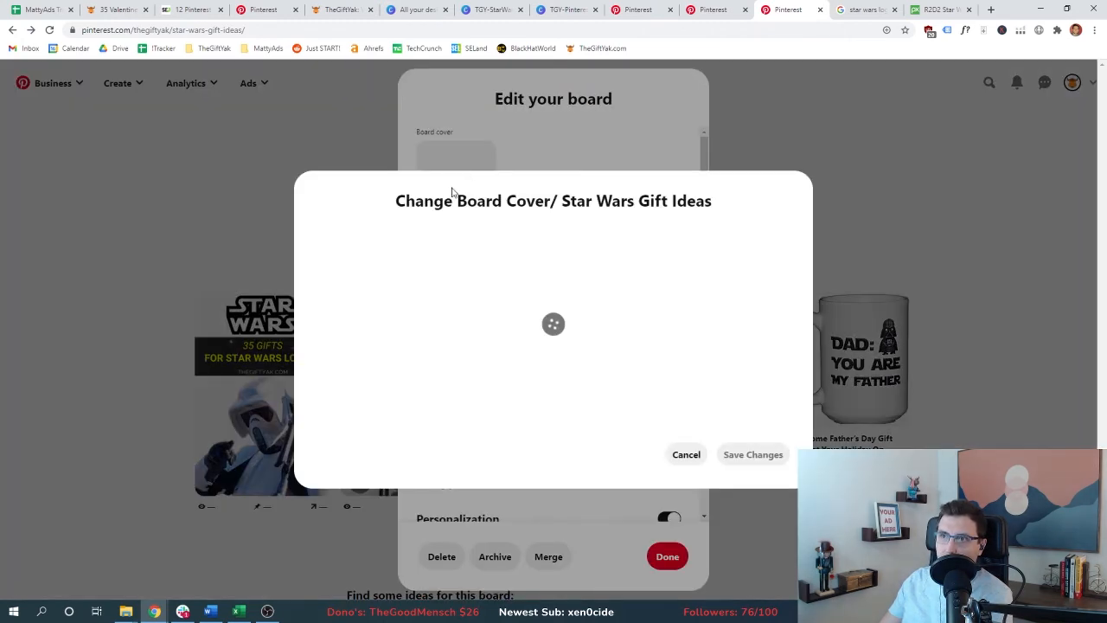
drag(575, 334, 583, 435)
click(739, 318)
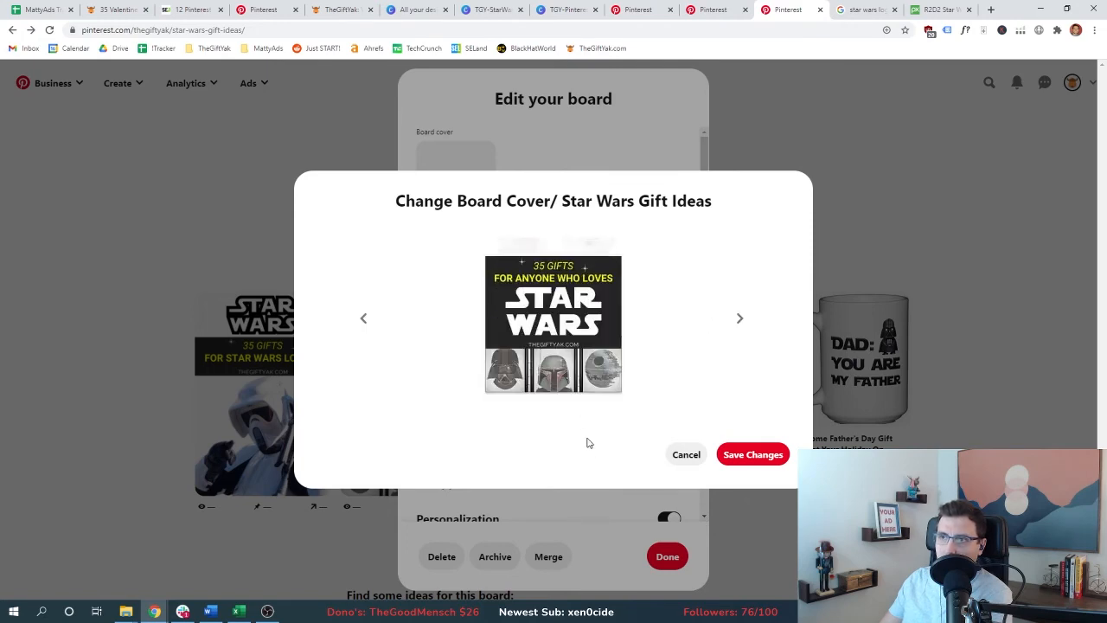
click(744, 454)
click(670, 557)
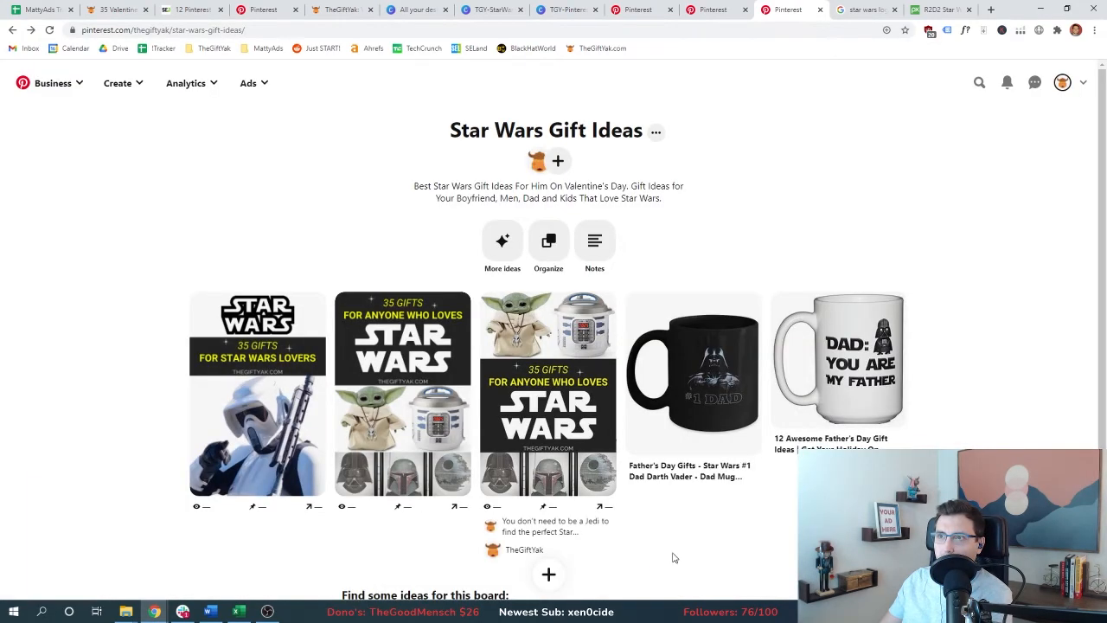
Reload TheGiftYak's profile page and check how the Star Wars Gift Ideas board cover looks there
click(1062, 82)
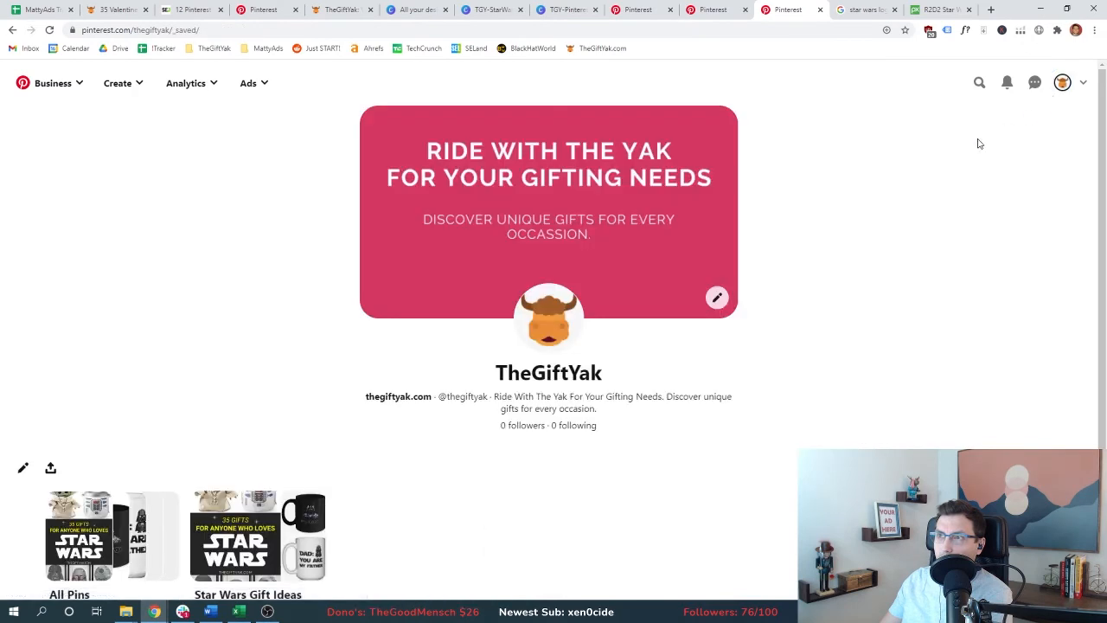
click(49, 31)
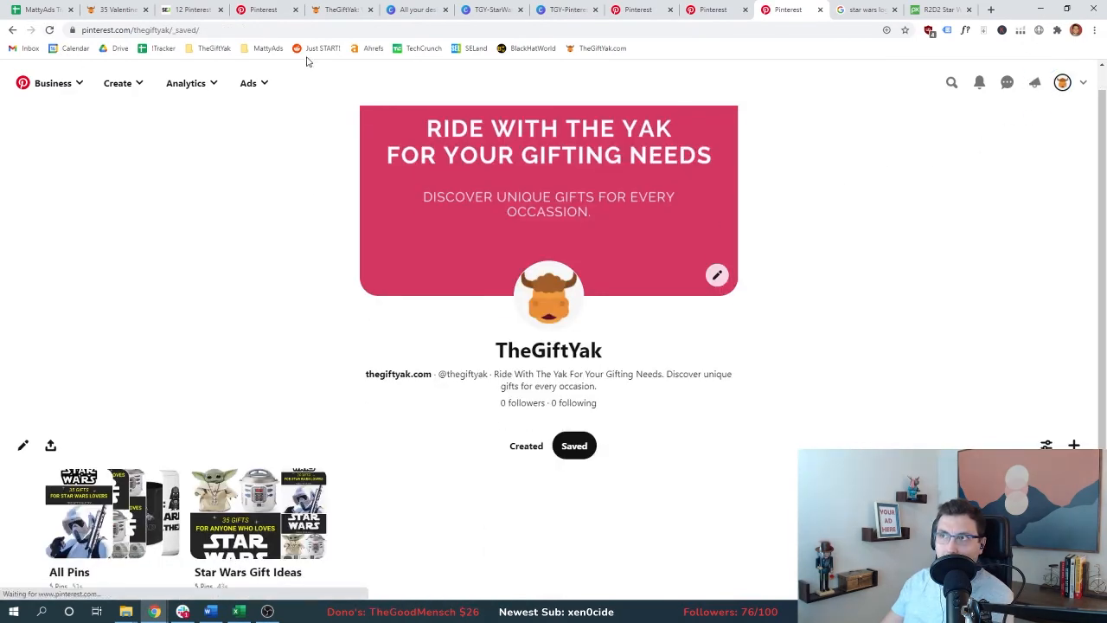
click(689, 7)
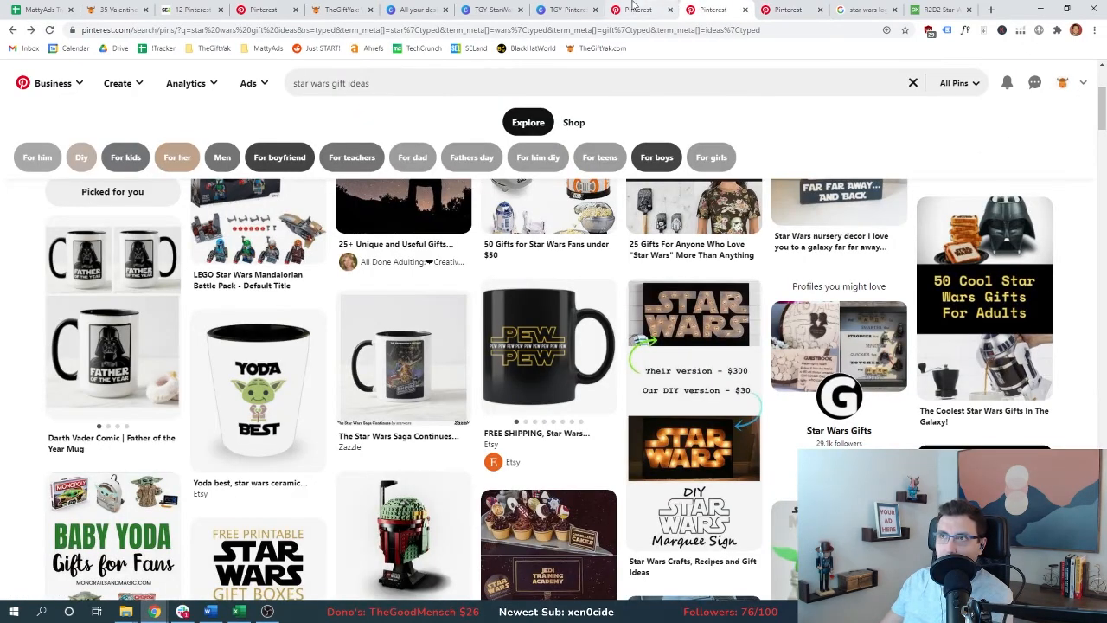
click(635, 8)
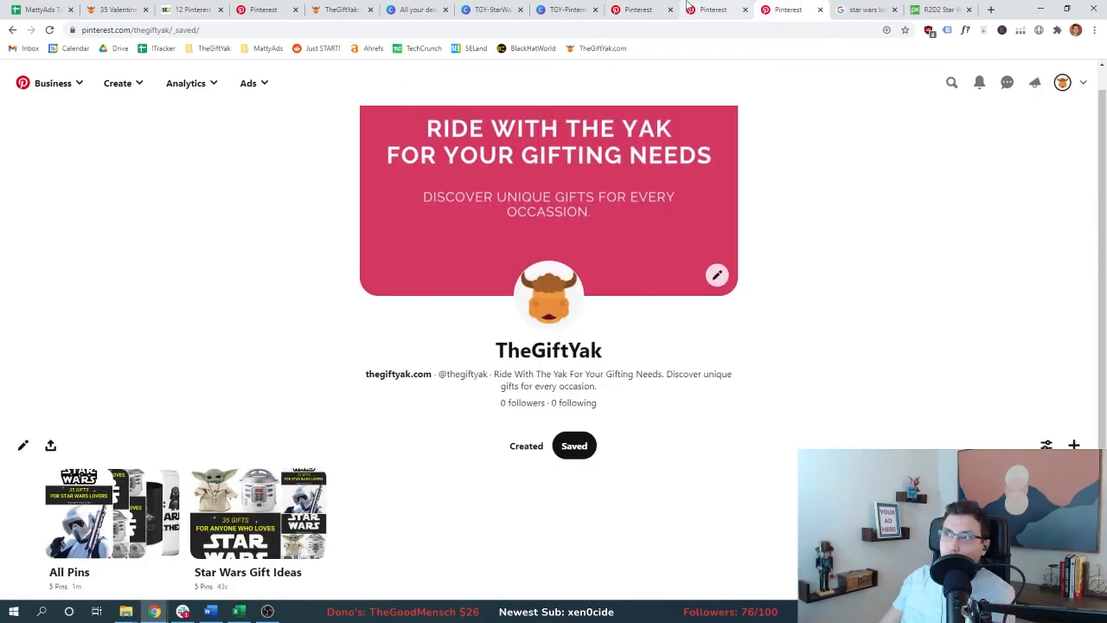
Return to the "star wars gift ideas" pin search and bring up the search suggestions for that keyword
click(712, 10)
scroll(385, 175, up, 1)
click(333, 83)
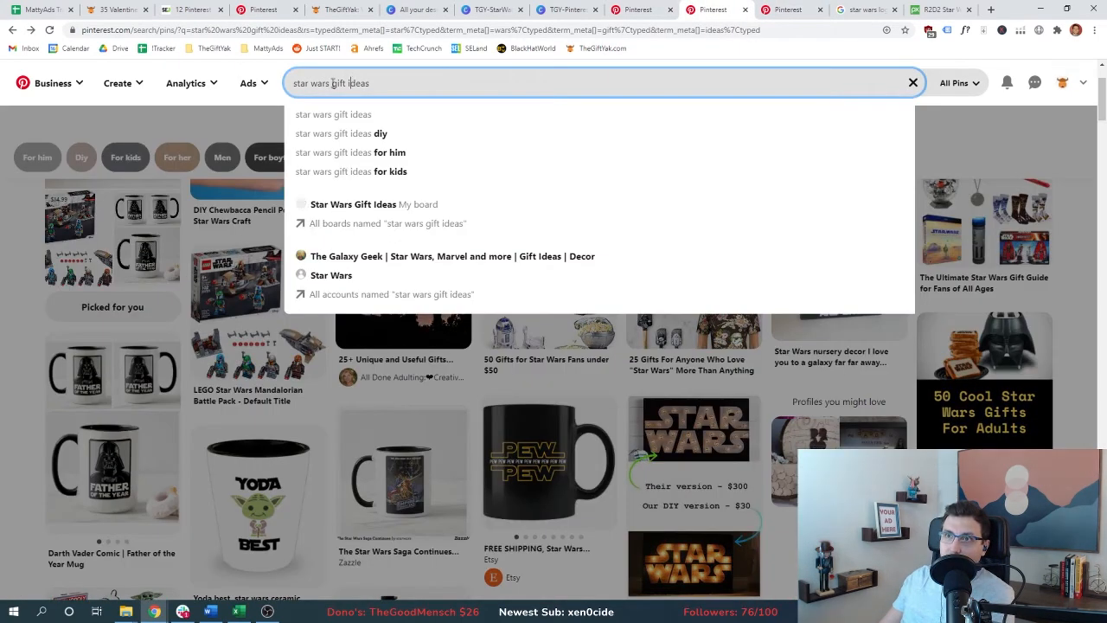
Open the Analytics overview report for TheGiftYak's business account
key(ctrl+Tab)
click(201, 84)
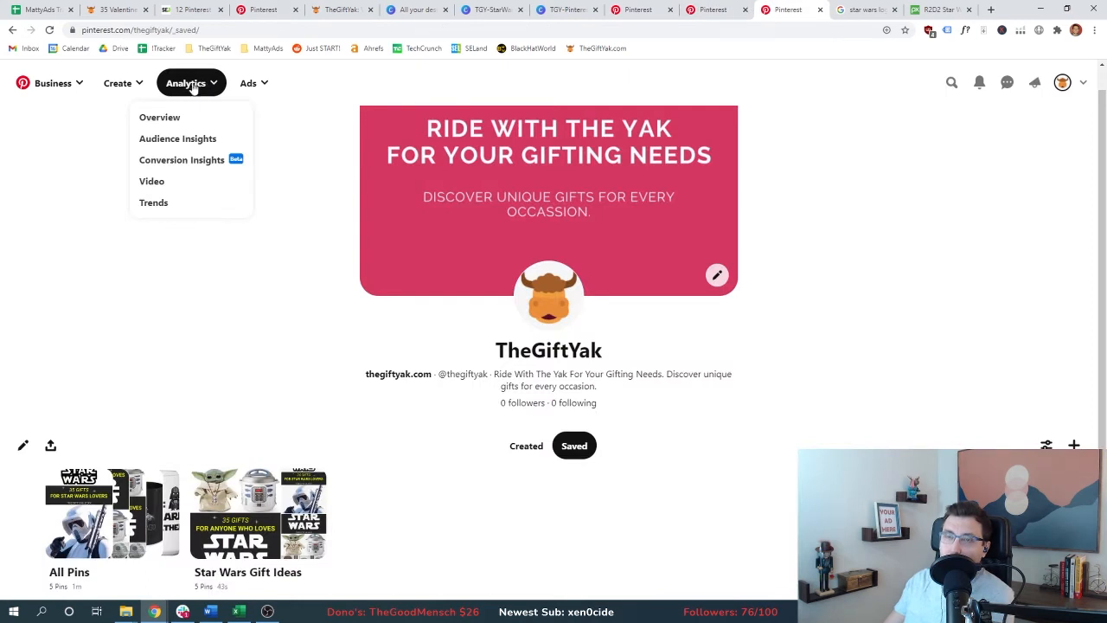
click(168, 124)
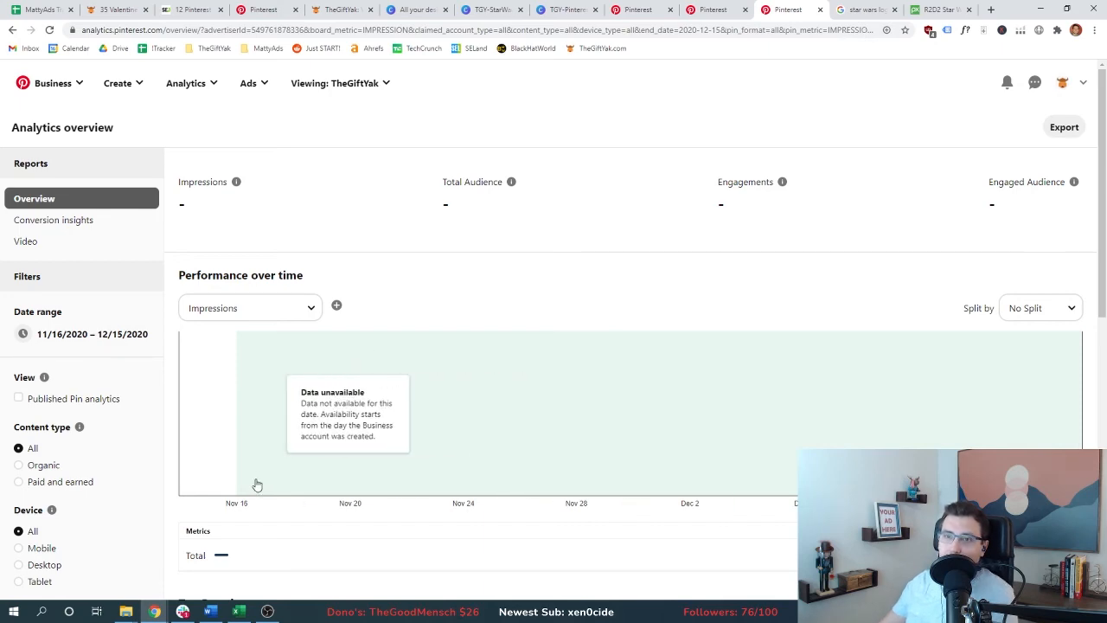
Review the first "star wars gift ideas" search results alongside TheGiftYak's Analytics overview
click(711, 9)
scroll(265, 387, up, 2)
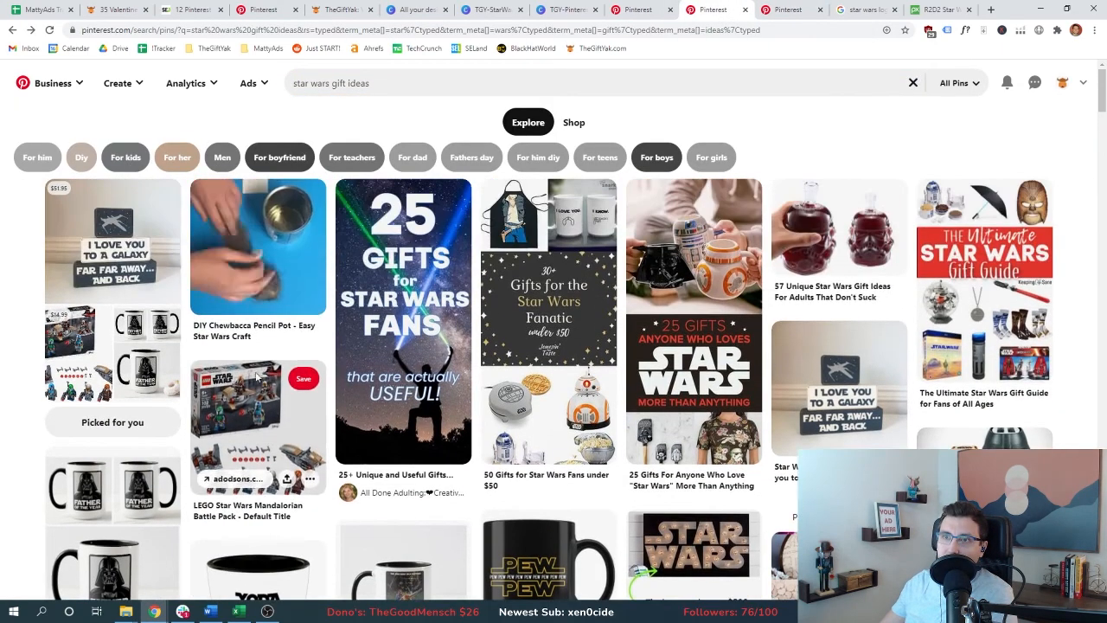
click(373, 87)
click(21, 212)
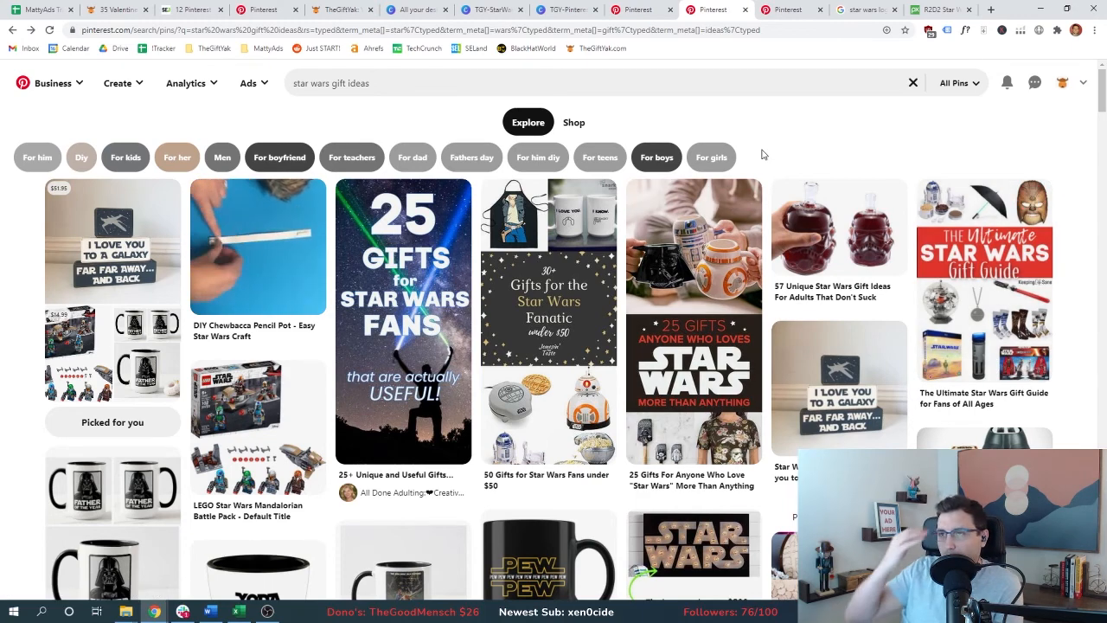
key(ctrl+Tab)
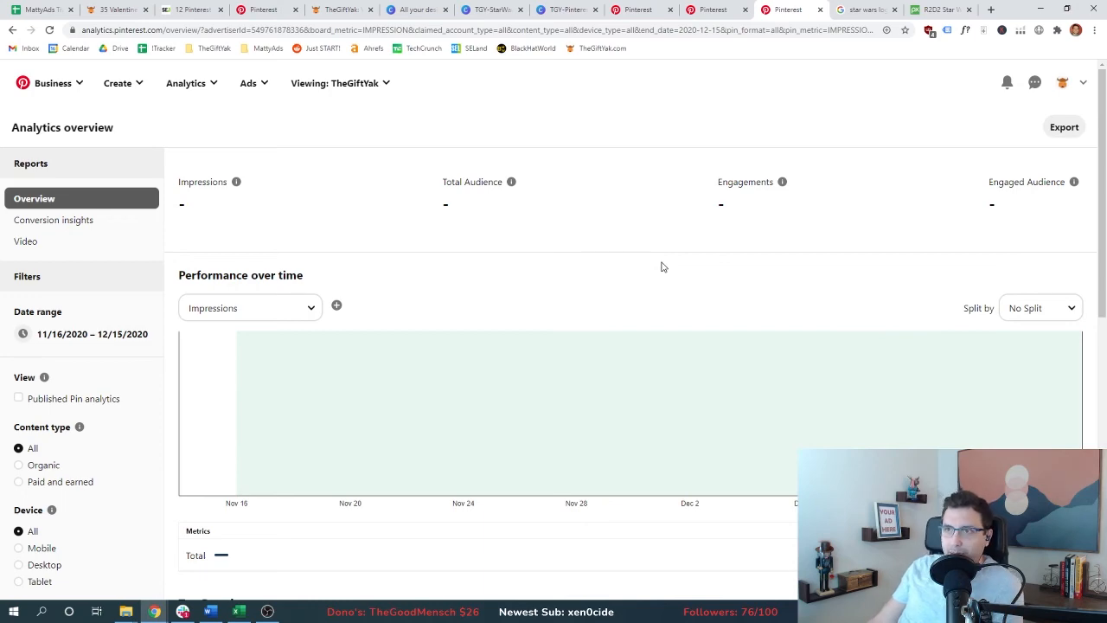
key(ctrl+shift+Tab)
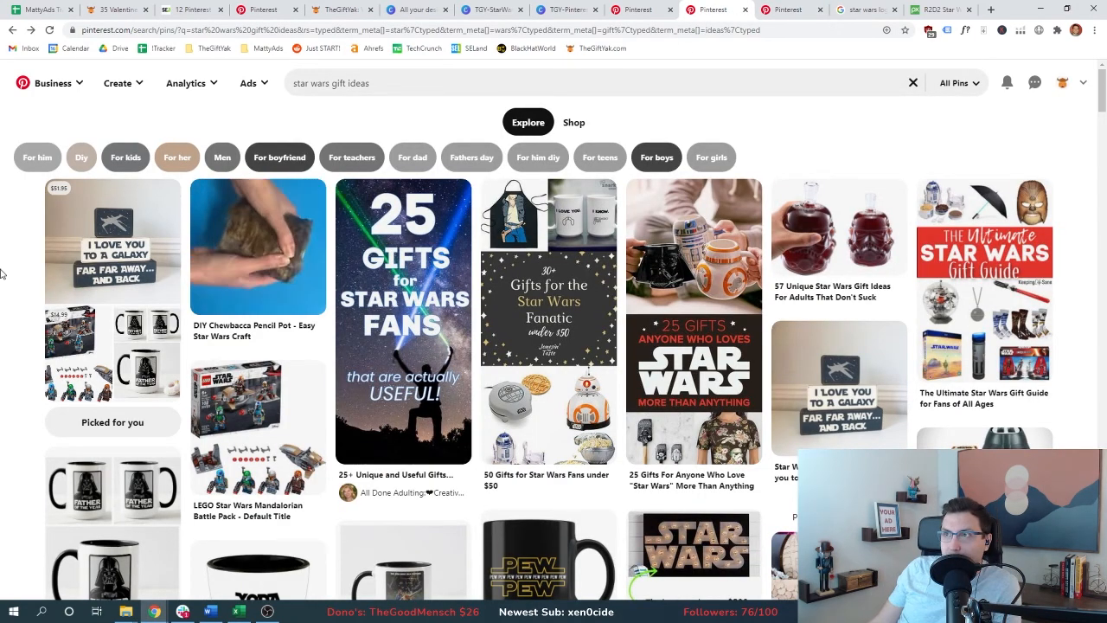
Look over the created Star Wars pins on TheGiftYak's profile page
key(ctrl+Tab)
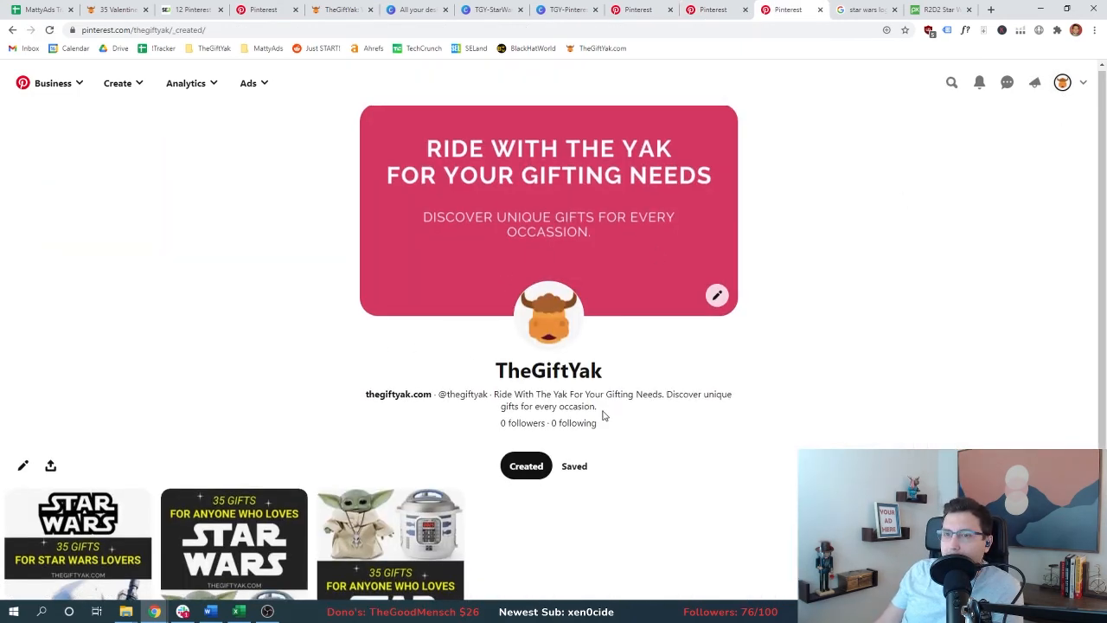
scroll(623, 441, down, 2)
scroll(648, 463, up, 2)
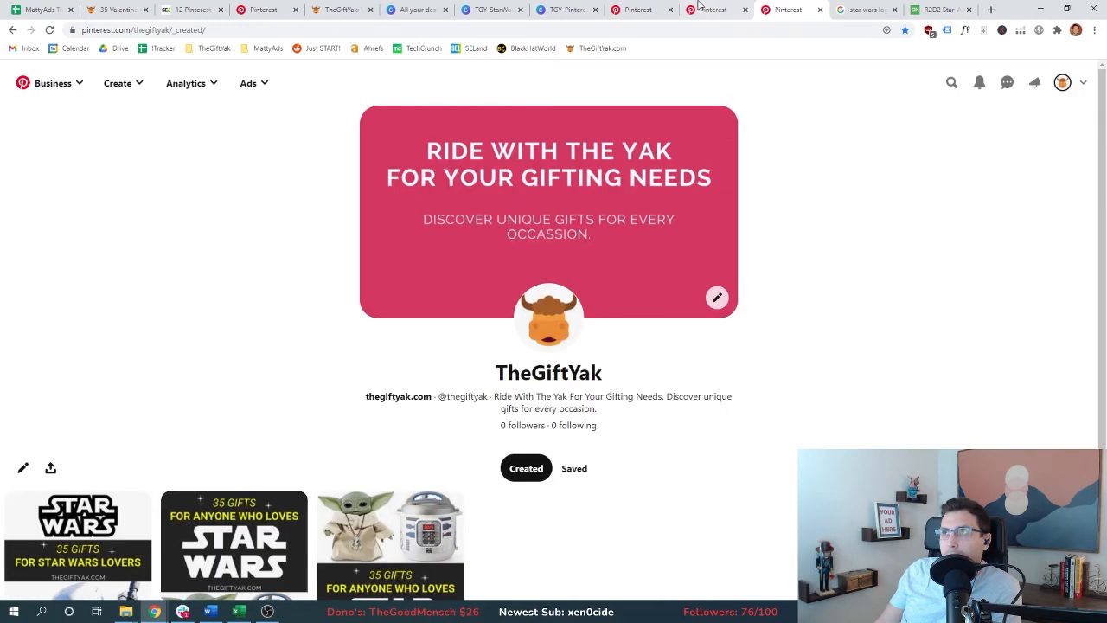
Examine the competing pins in the "star wars gift ideas" search results
click(699, 5)
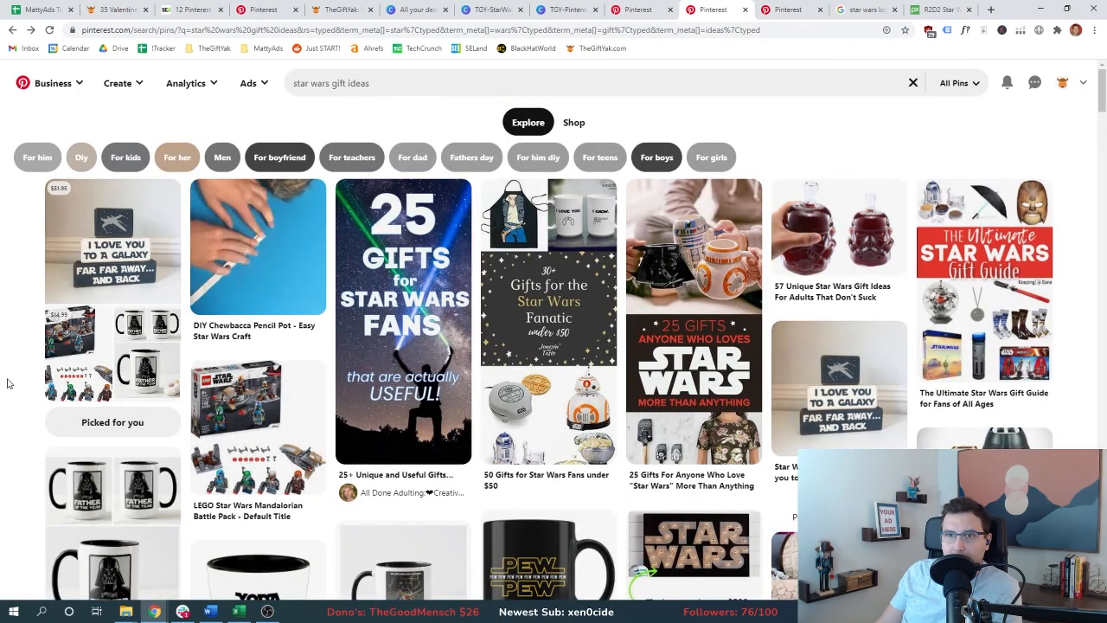
scroll(15, 437, down, 1)
scroll(15, 441, down, 4)
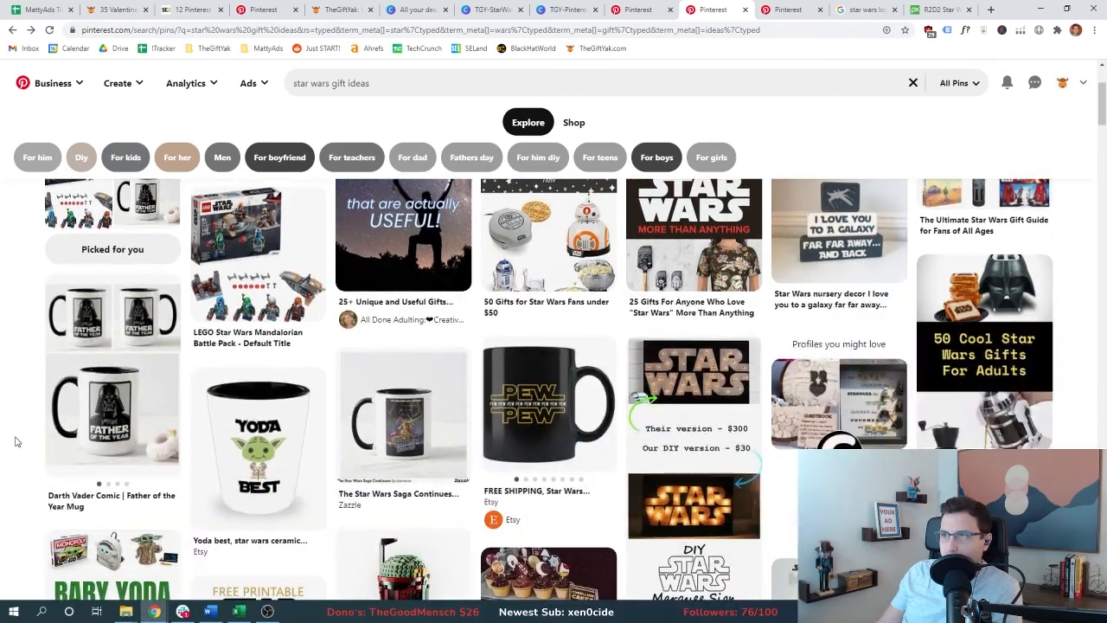
scroll(15, 444, up, 5)
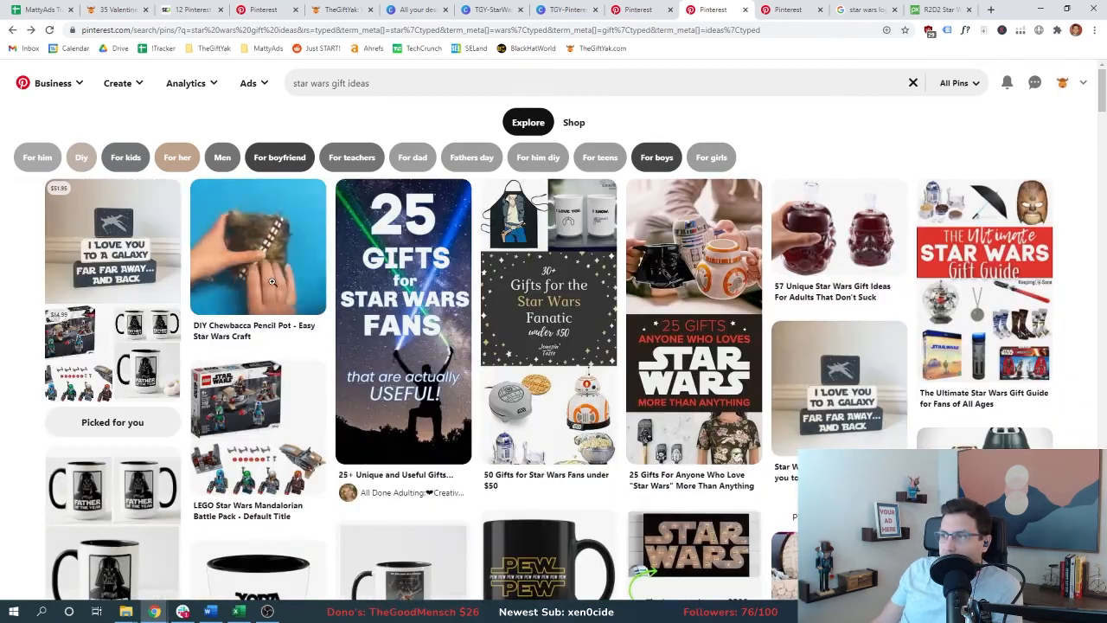